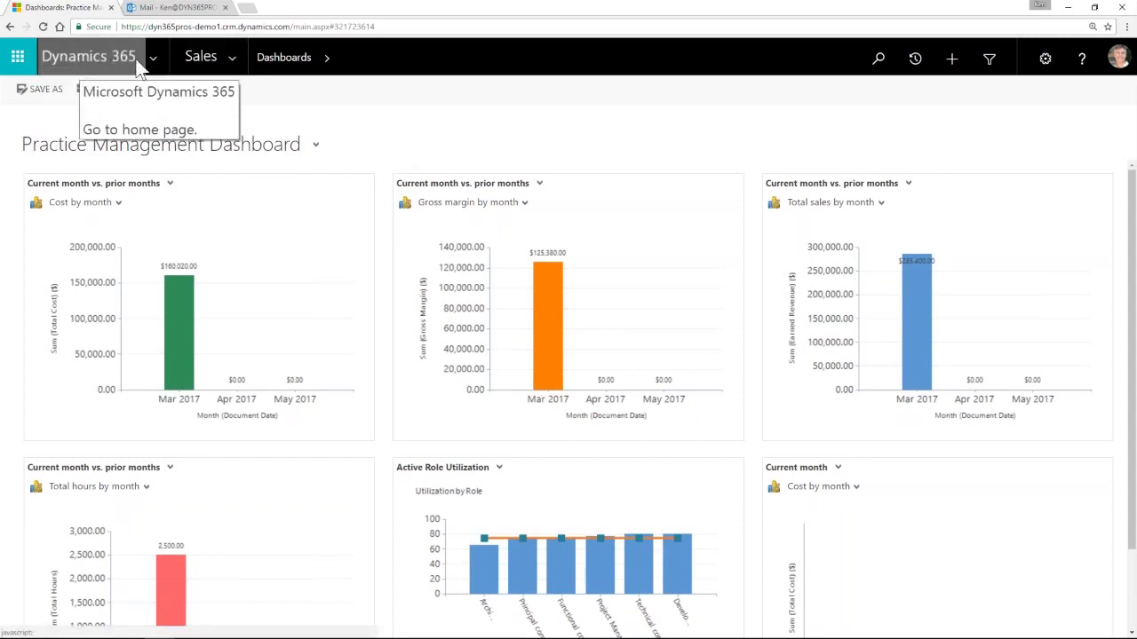
Look through the work areas available in the current app, including those on the second page of tiles
{"action": "left_click", "coordinate": [233, 57]}
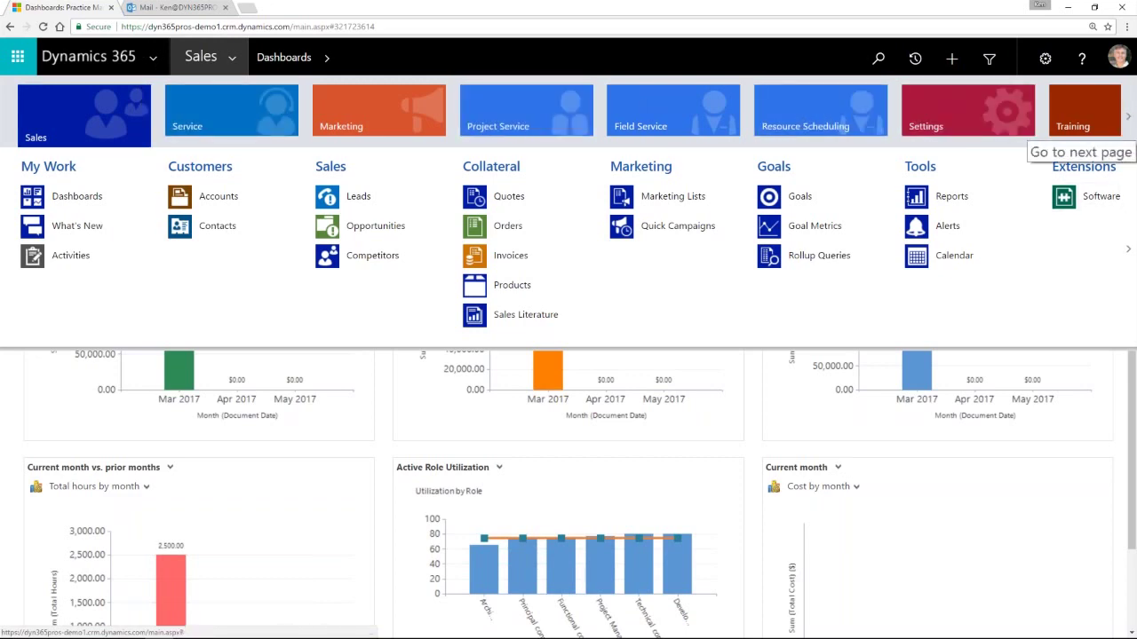
{"action": "left_click", "coordinate": [1125, 122]}
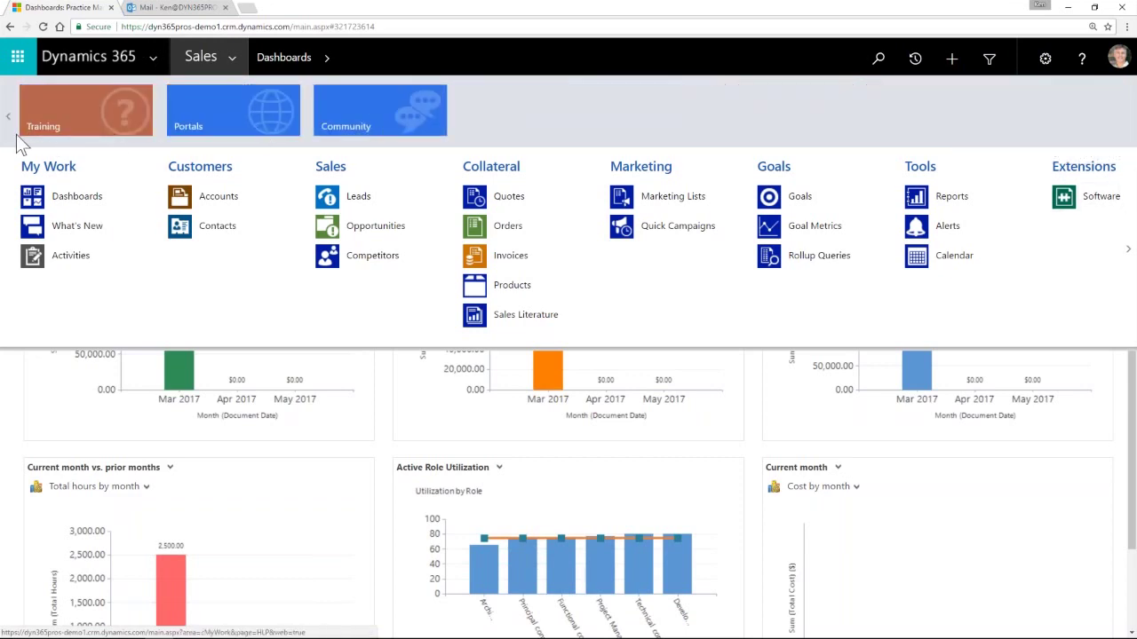
{"action": "left_click", "coordinate": [7, 116]}
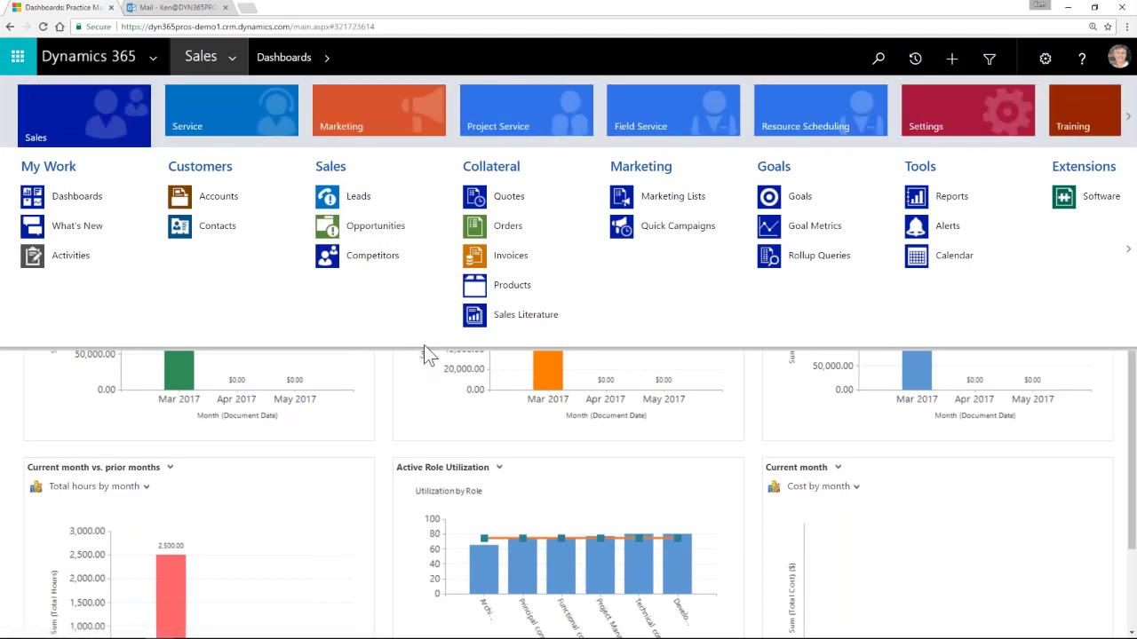
Switch to the Sales app and look over the work areas it offers
{"action": "left_click", "coordinate": [155, 60]}
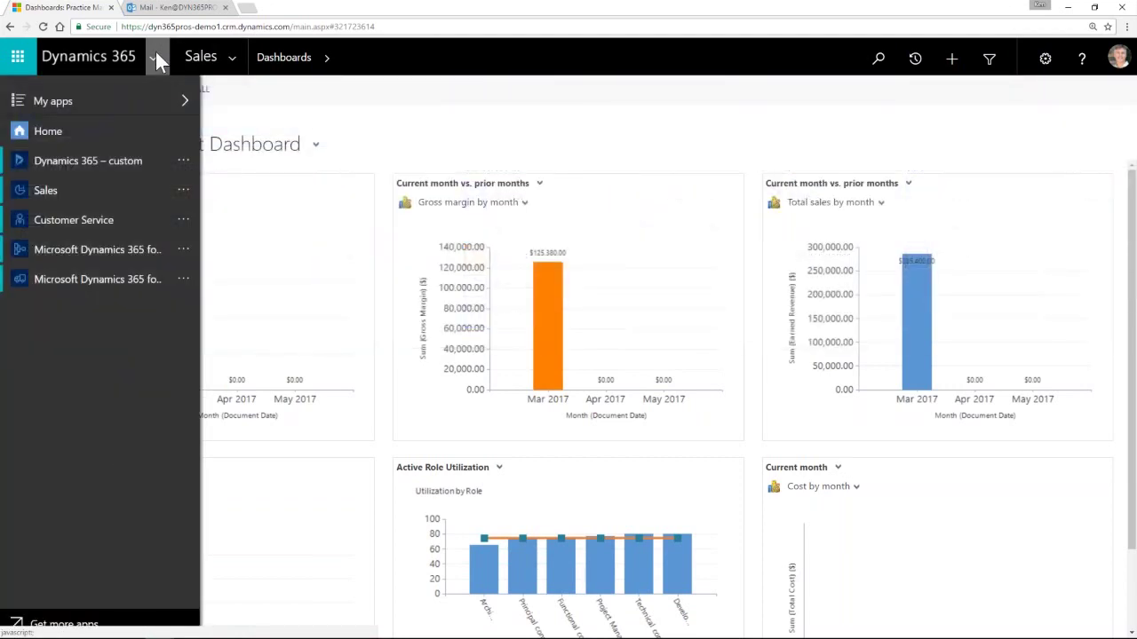
{"action": "left_click", "coordinate": [46, 191]}
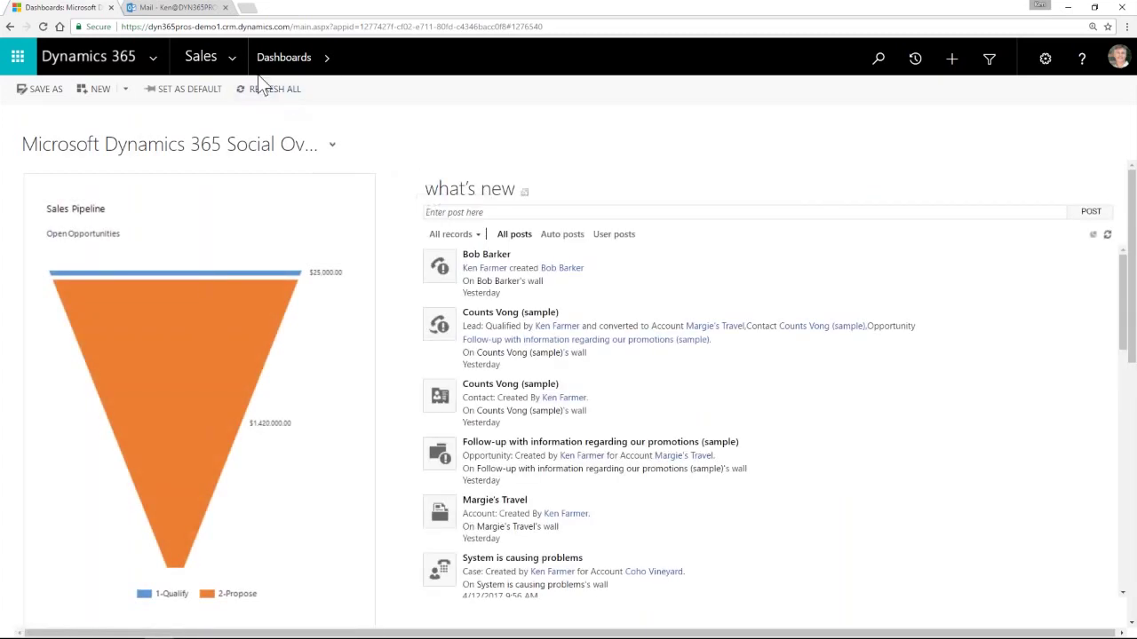
{"action": "left_click", "coordinate": [234, 58]}
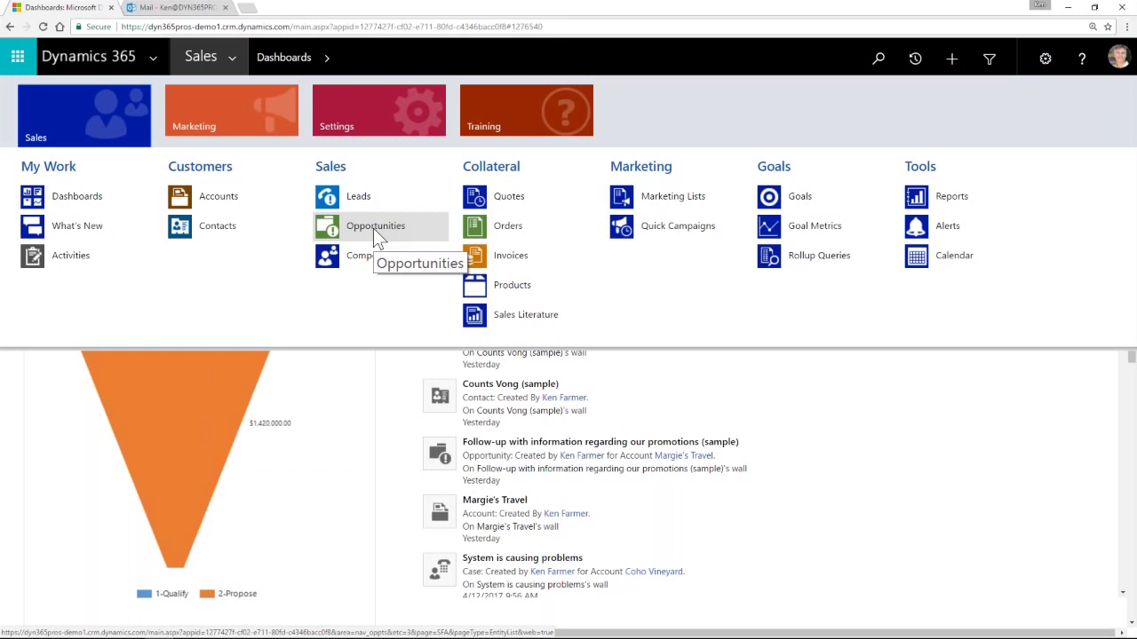
View the app descriptions for Field Service, Project Service Automation and Customer Service in the app list
{"action": "left_click", "coordinate": [156, 60]}
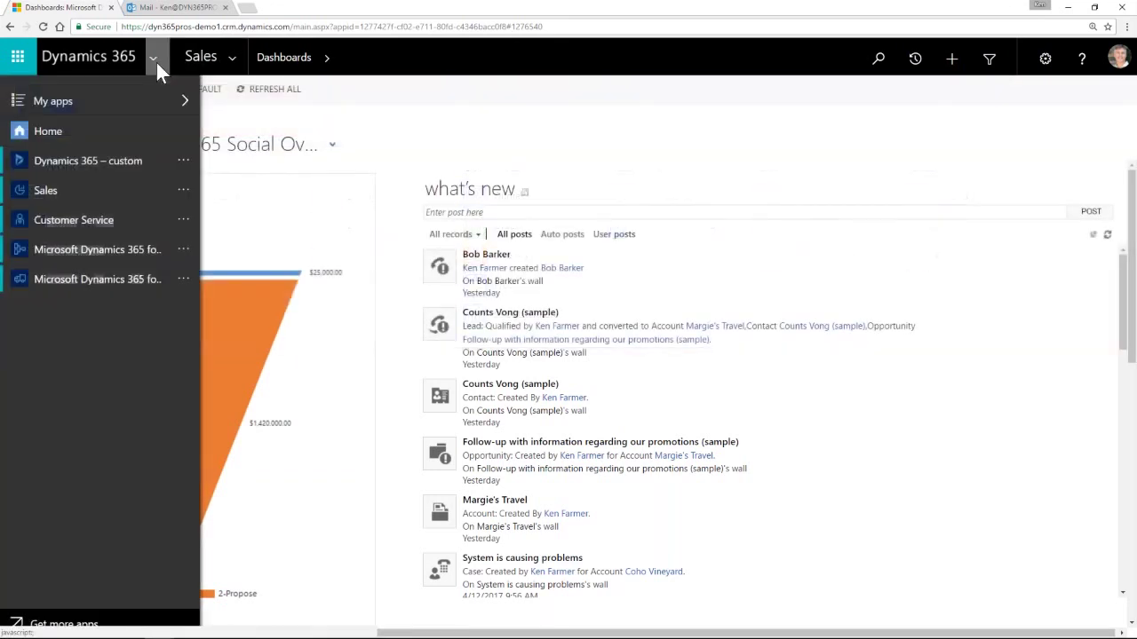
{"action": "left_click", "coordinate": [183, 280]}
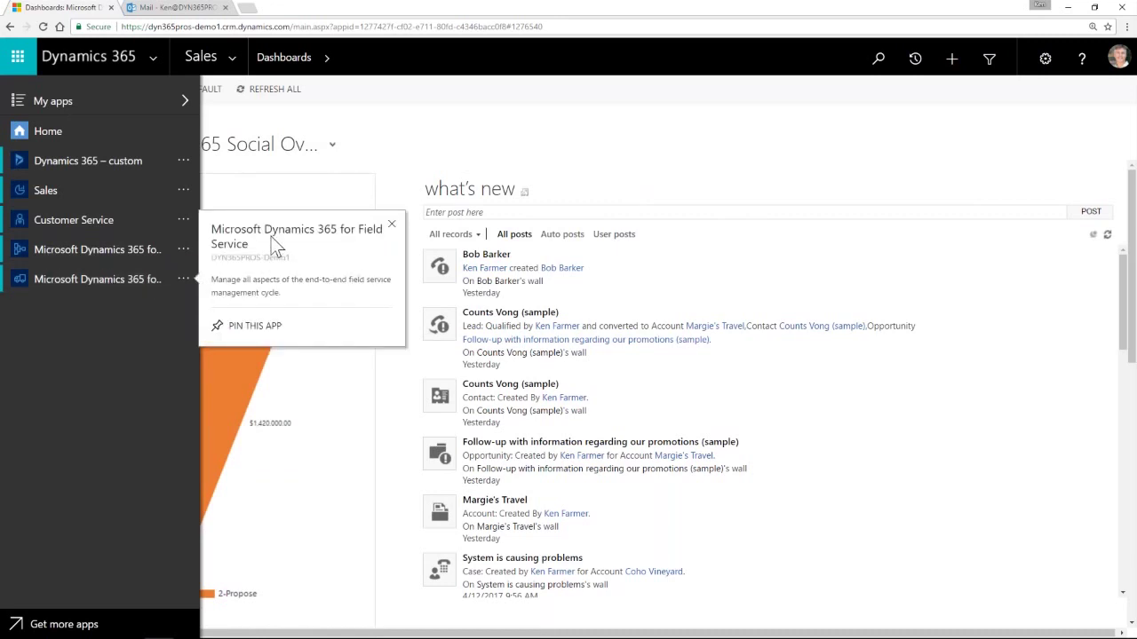
{"action": "left_click", "coordinate": [183, 250]}
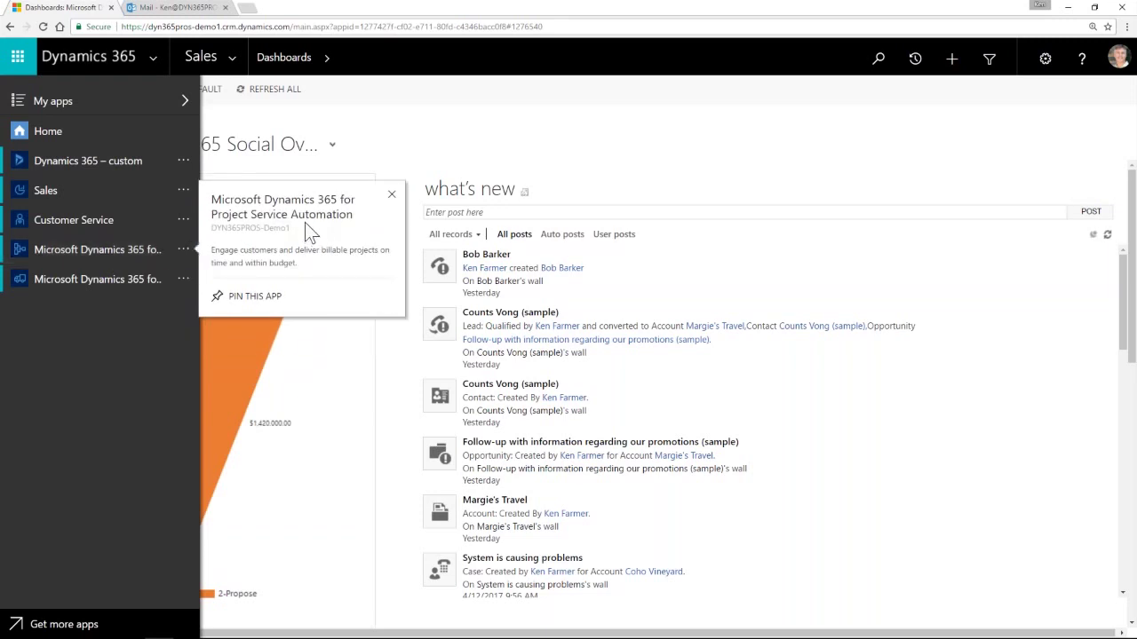
{"action": "left_click", "coordinate": [183, 222]}
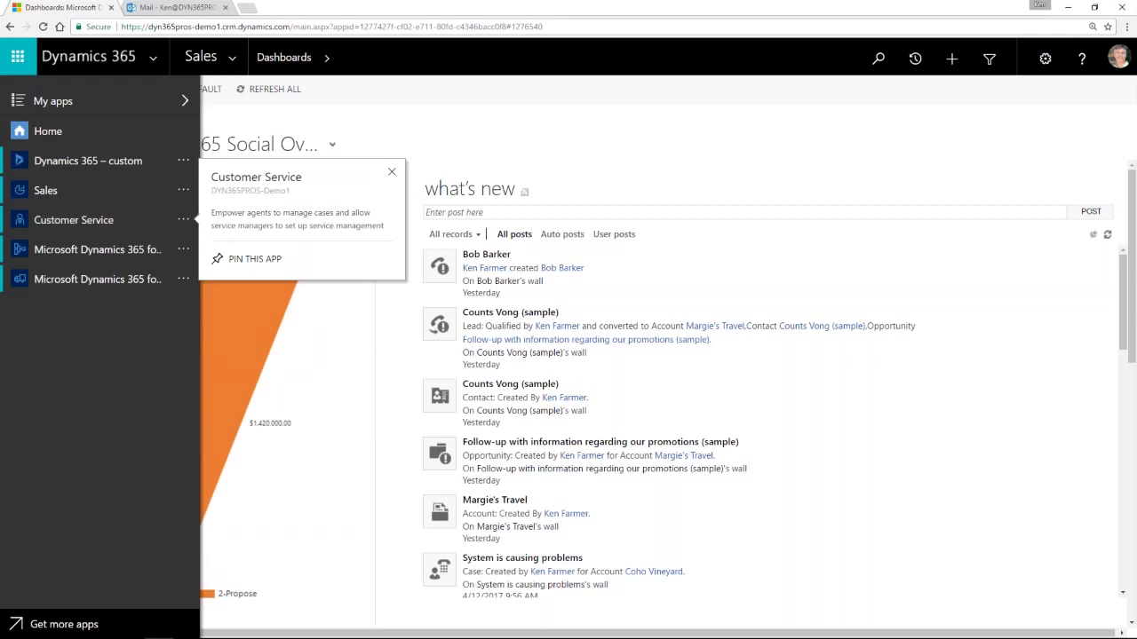
Switch to the Dynamics 365 – custom app and look over its work areas
{"action": "left_click", "coordinate": [70, 167]}
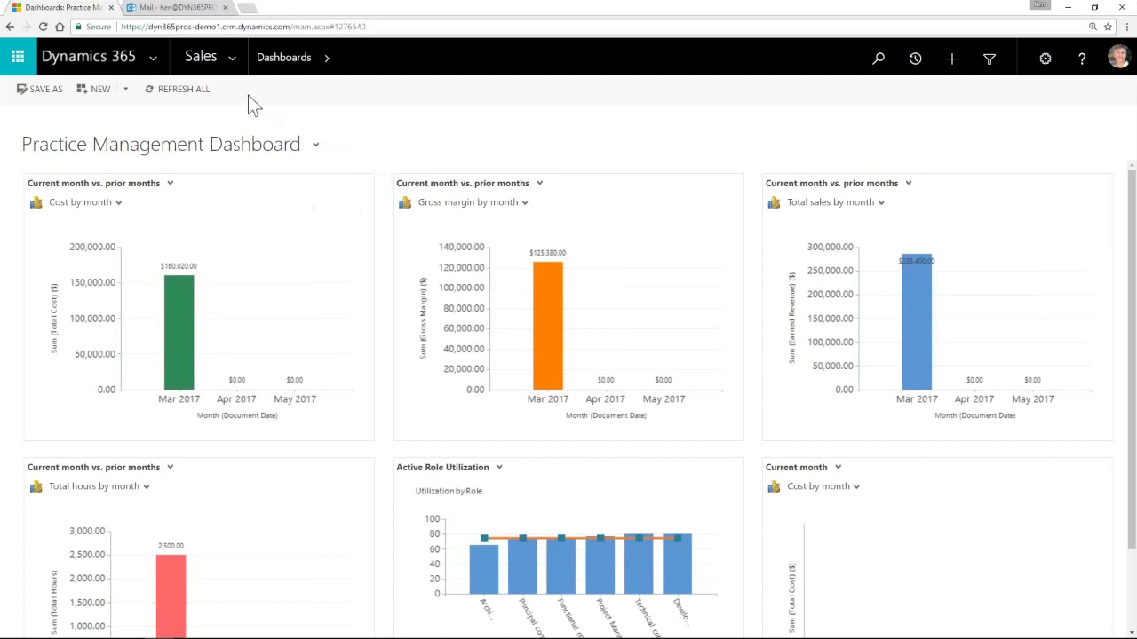
{"action": "left_click", "coordinate": [232, 62]}
{"action": "left_click", "coordinate": [231, 58]}
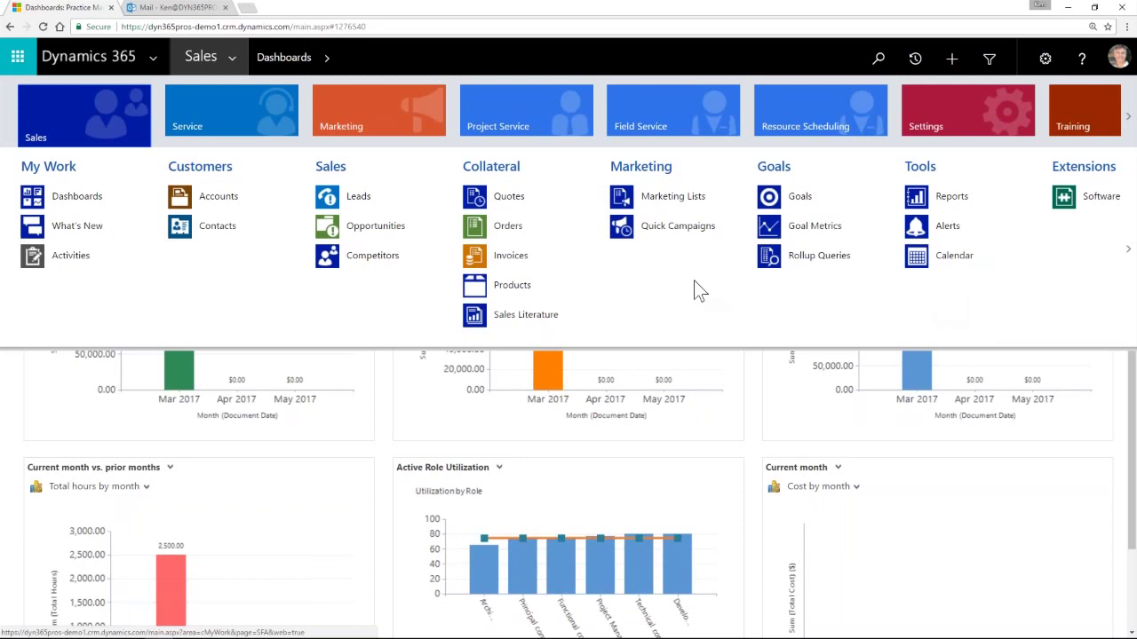
{"action": "left_click", "coordinate": [383, 443]}
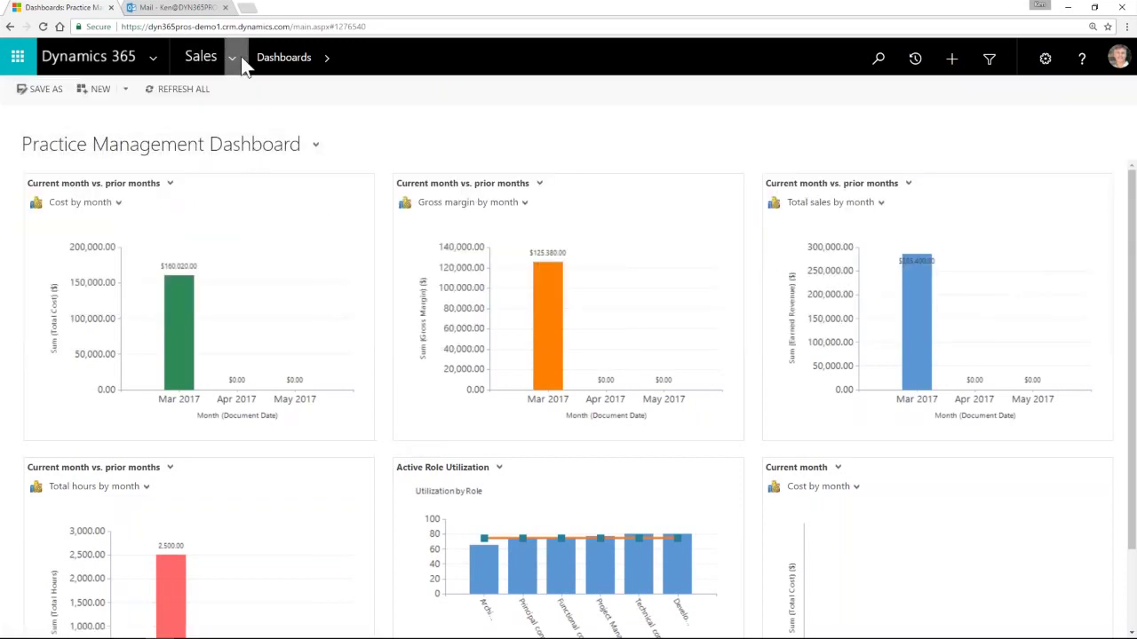
Compare the entities listed under the Marketing and Sales work areas, and view those under Project Service
{"action": "left_click", "coordinate": [232, 56]}
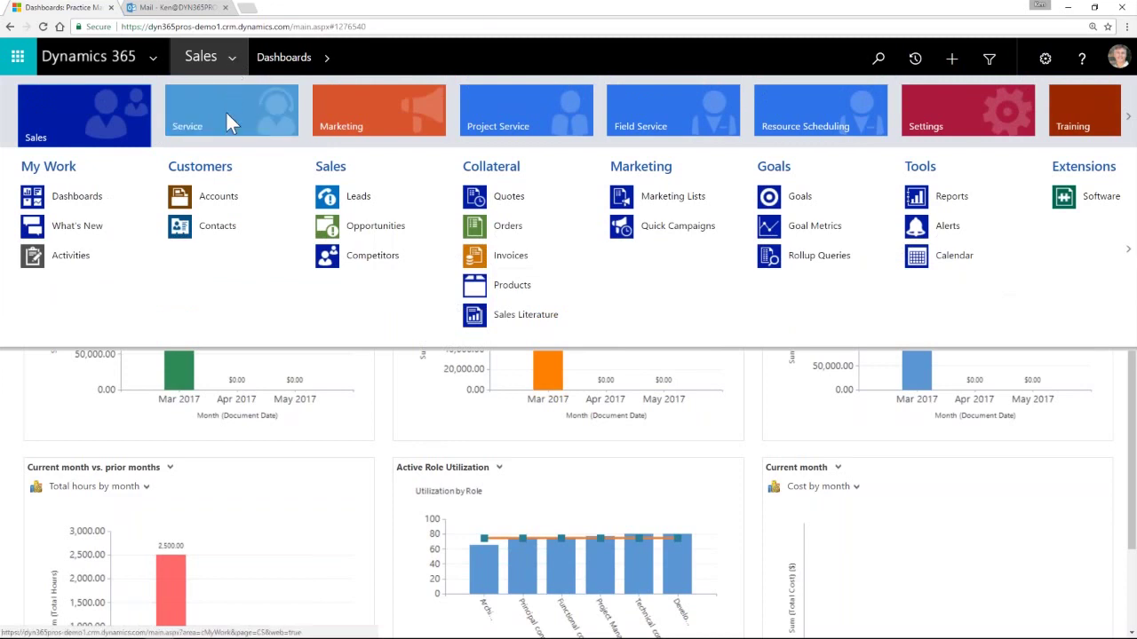
{"action": "left_click", "coordinate": [373, 120]}
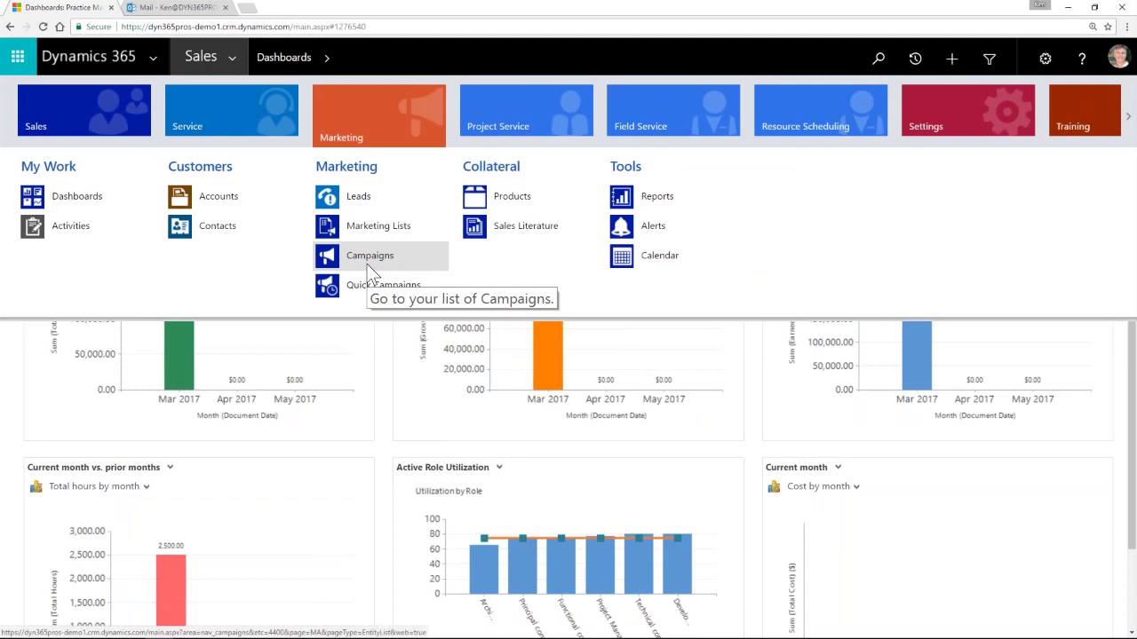
{"action": "left_click", "coordinate": [116, 105]}
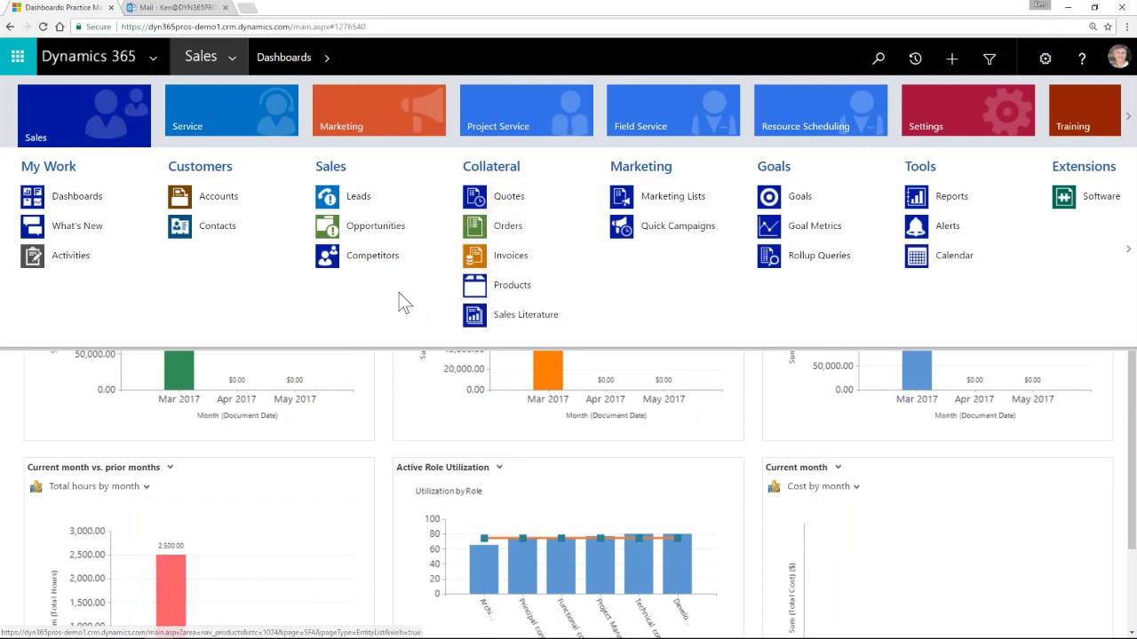
{"action": "left_click", "coordinate": [341, 117]}
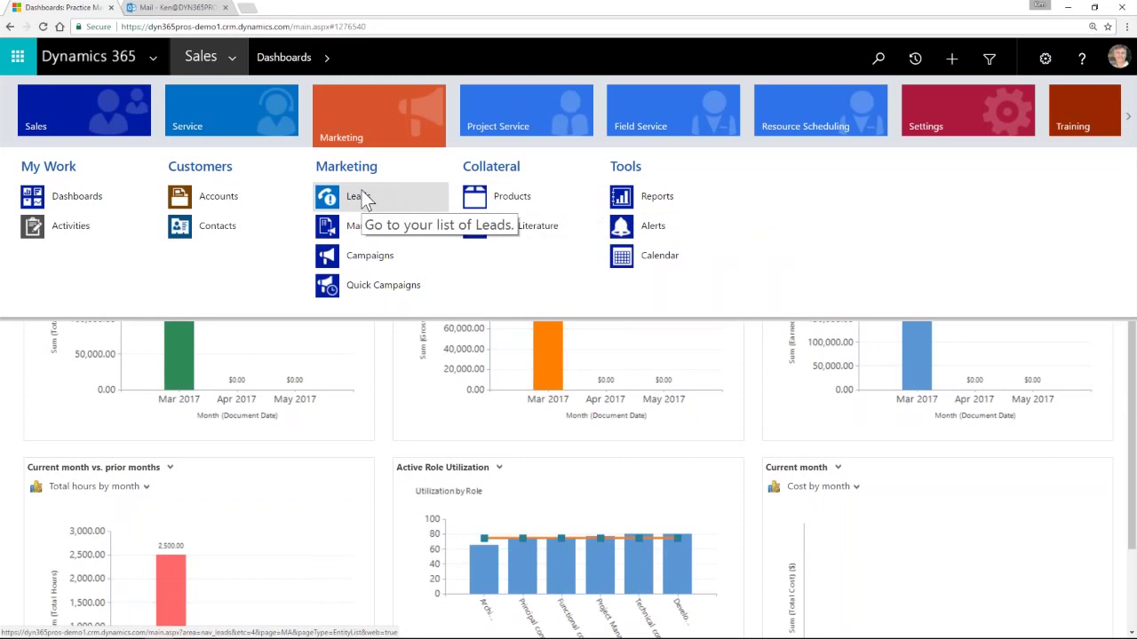
{"action": "left_click", "coordinate": [519, 124]}
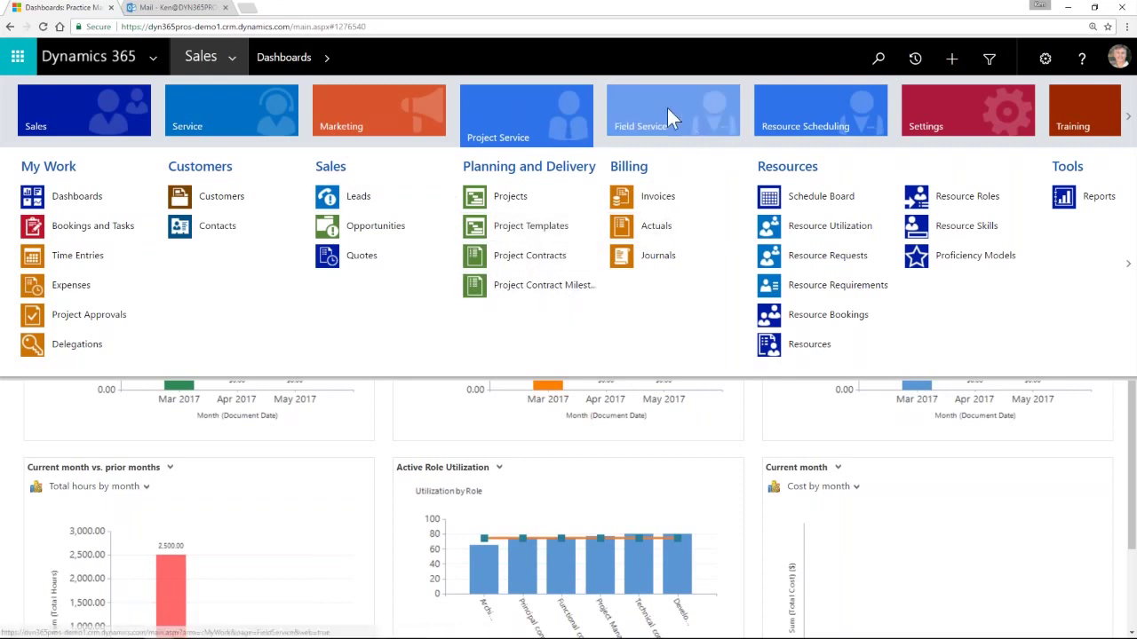
View the entities under the Field Service work area, return to the Sales area's list and close the navigation
{"action": "mouse_move", "coordinate": [667, 111]}
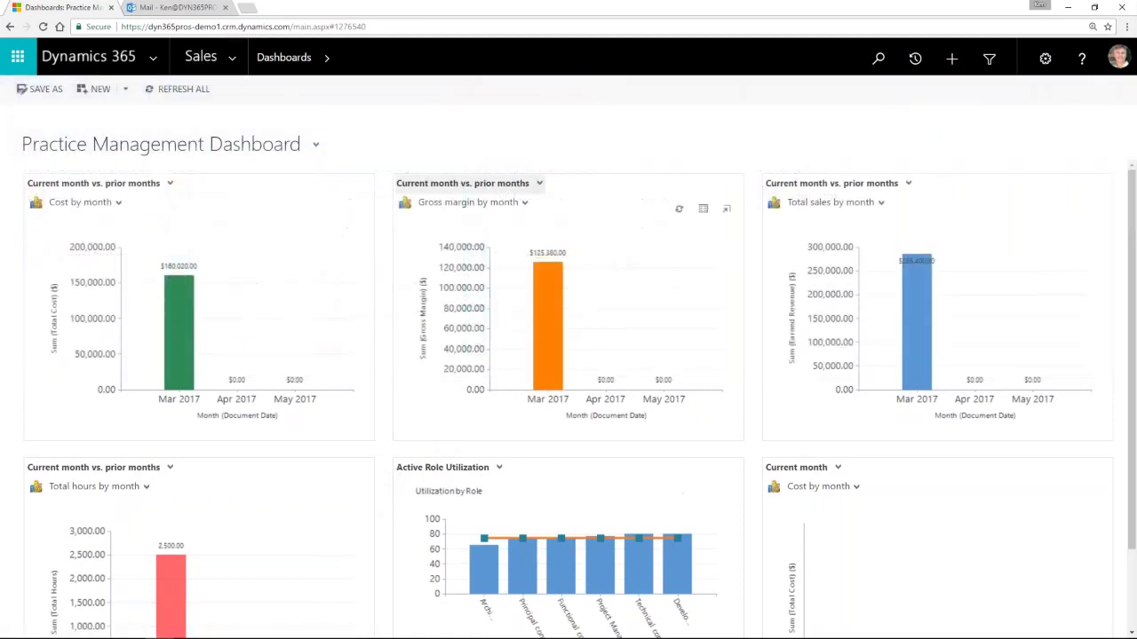
{"action": "left_click", "coordinate": [236, 55]}
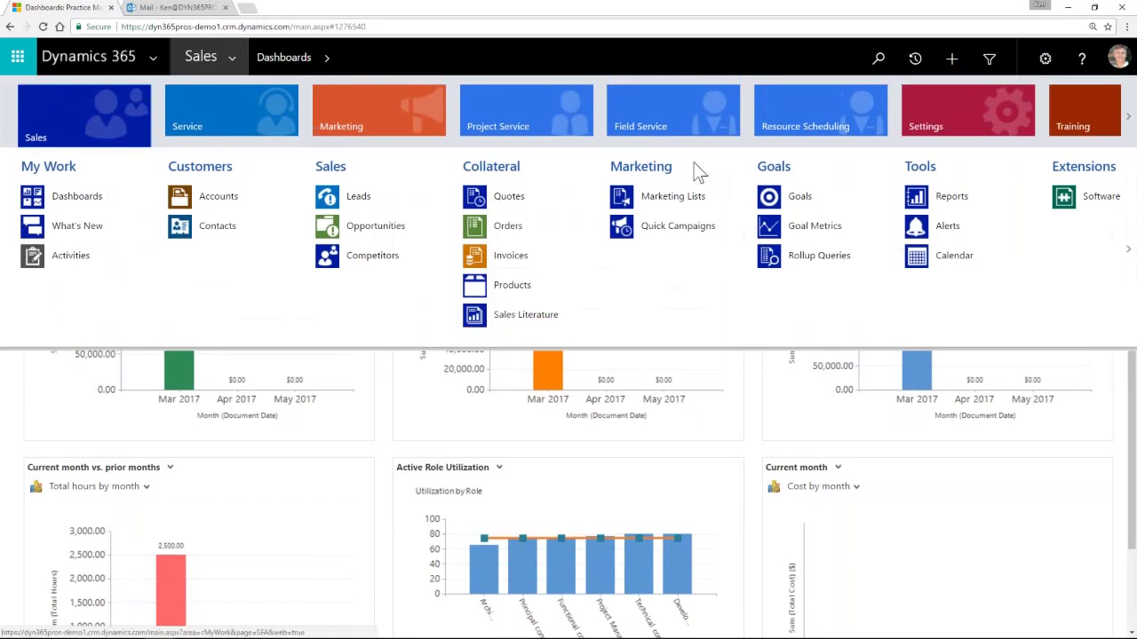
{"action": "left_click", "coordinate": [686, 111]}
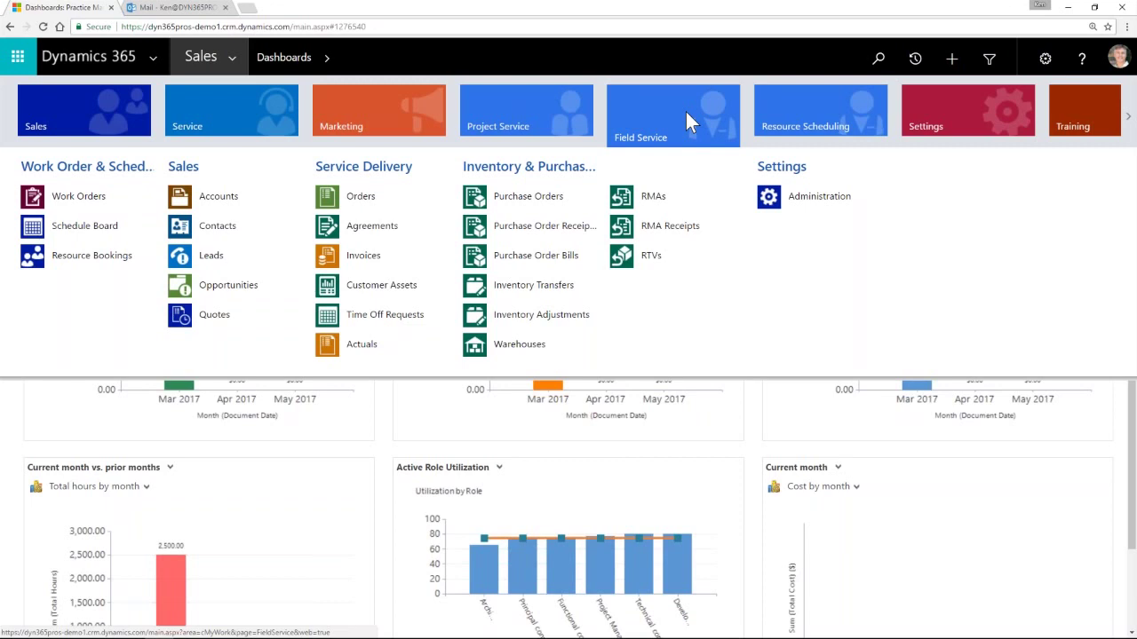
{"action": "left_click", "coordinate": [93, 112]}
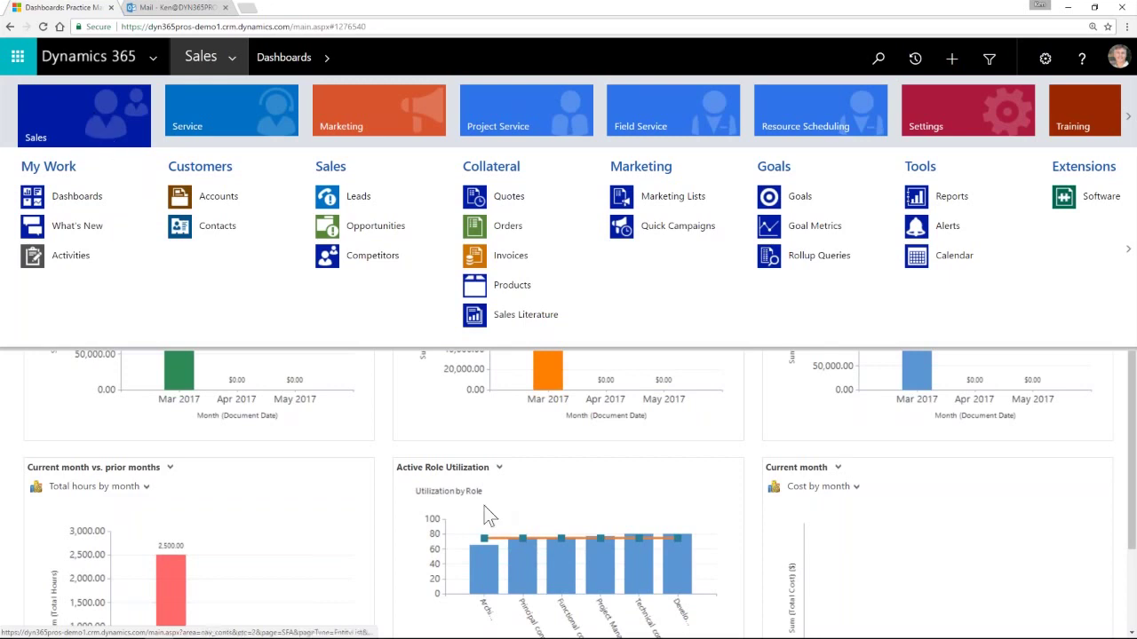
{"action": "left_click", "coordinate": [381, 441]}
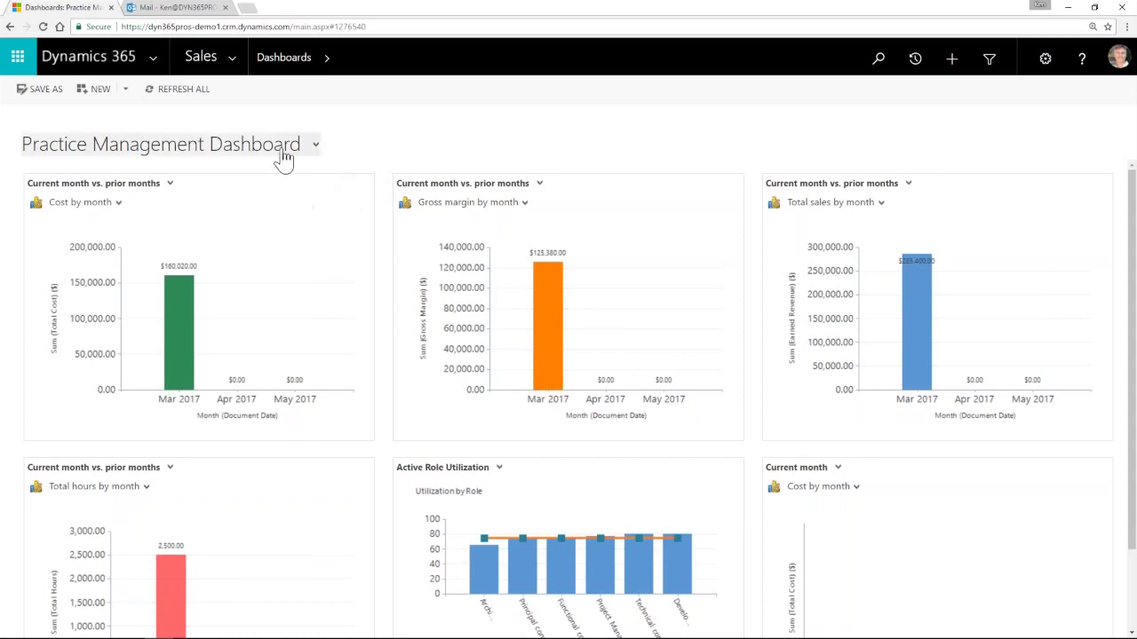
Review the list of available system dashboards and the charts on the Practice Management Dashboard
{"action": "left_click", "coordinate": [314, 146]}
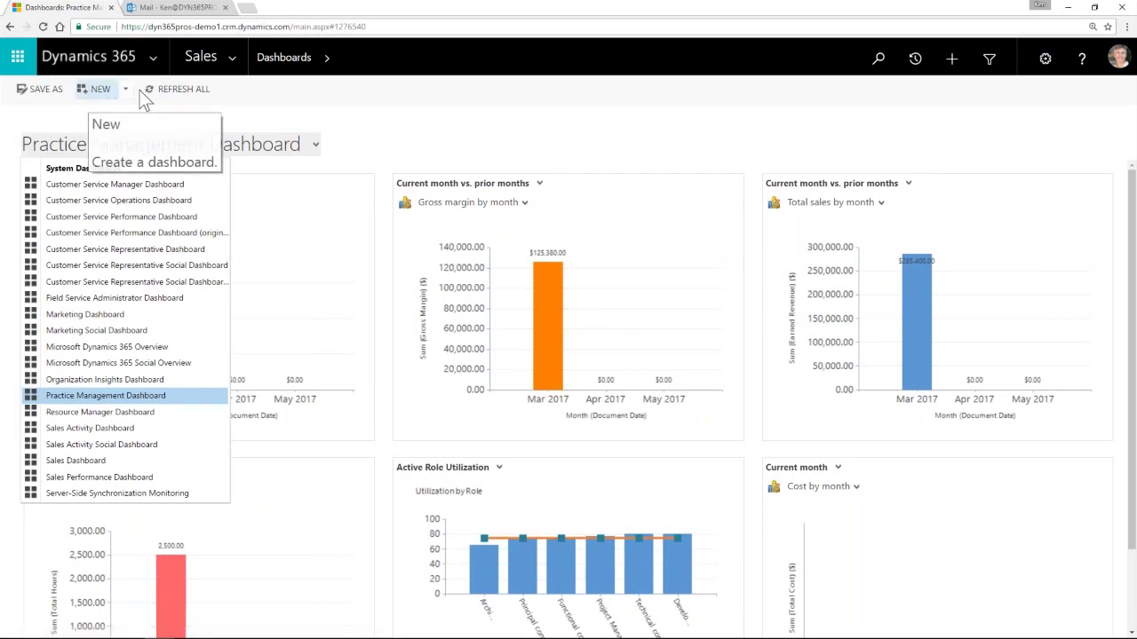
{"action": "left_click", "coordinate": [389, 180]}
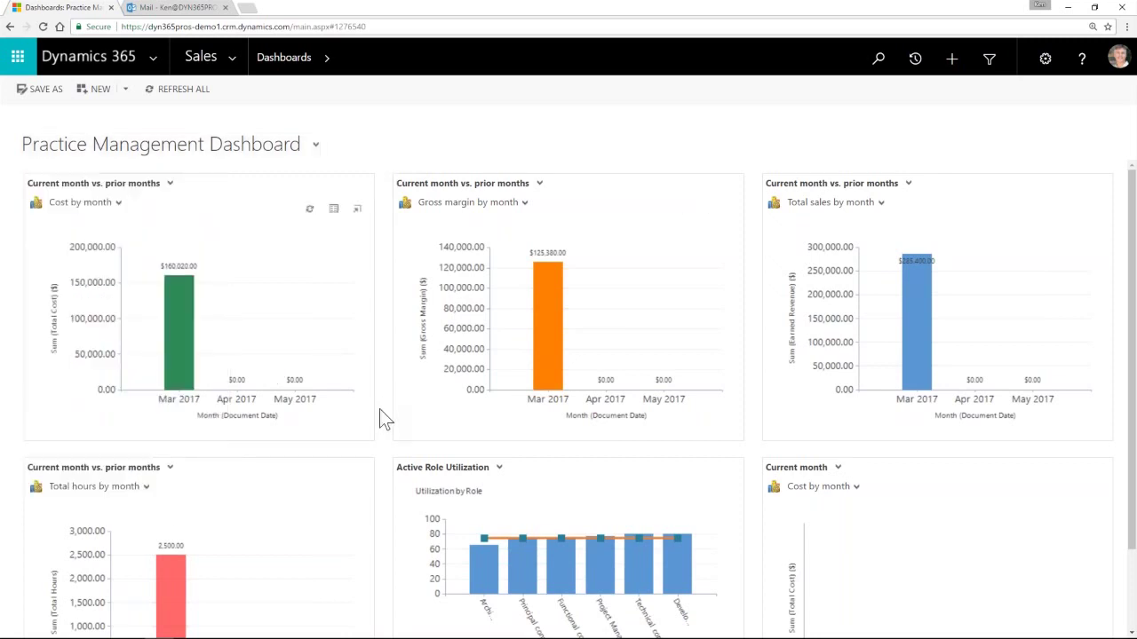
{"action": "scroll", "coordinate": [379, 410], "scroll_direction": "down", "scroll_amount": 1}
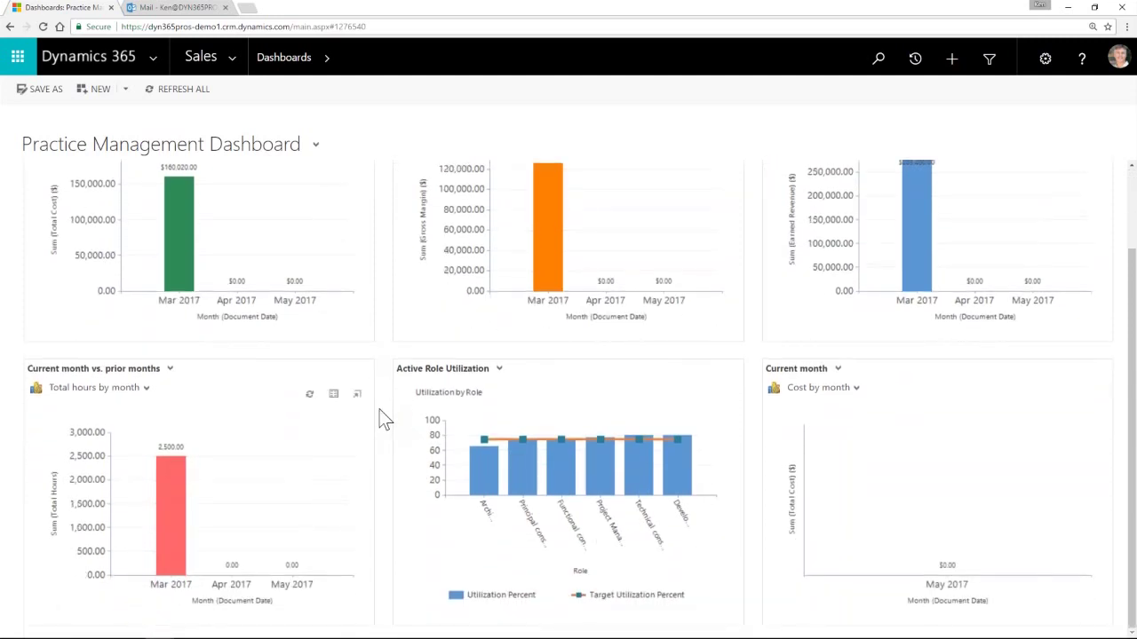
{"action": "scroll", "coordinate": [391, 398], "scroll_direction": "up", "scroll_amount": 1}
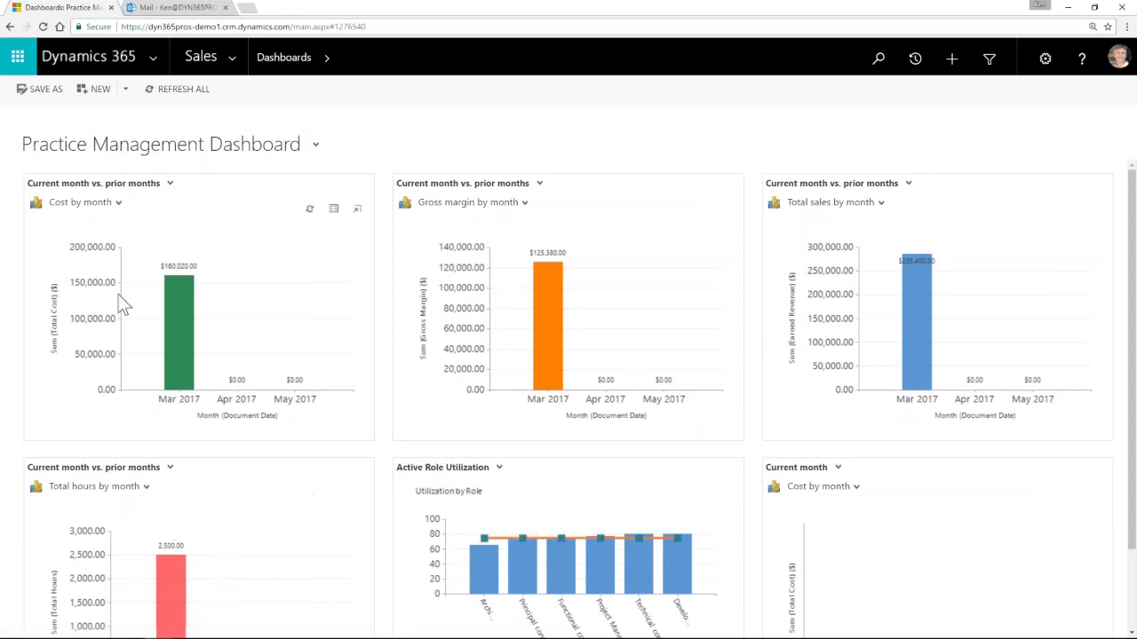
Switch to the Sales Dashboard and look over its lists and charts
{"action": "left_click", "coordinate": [142, 159]}
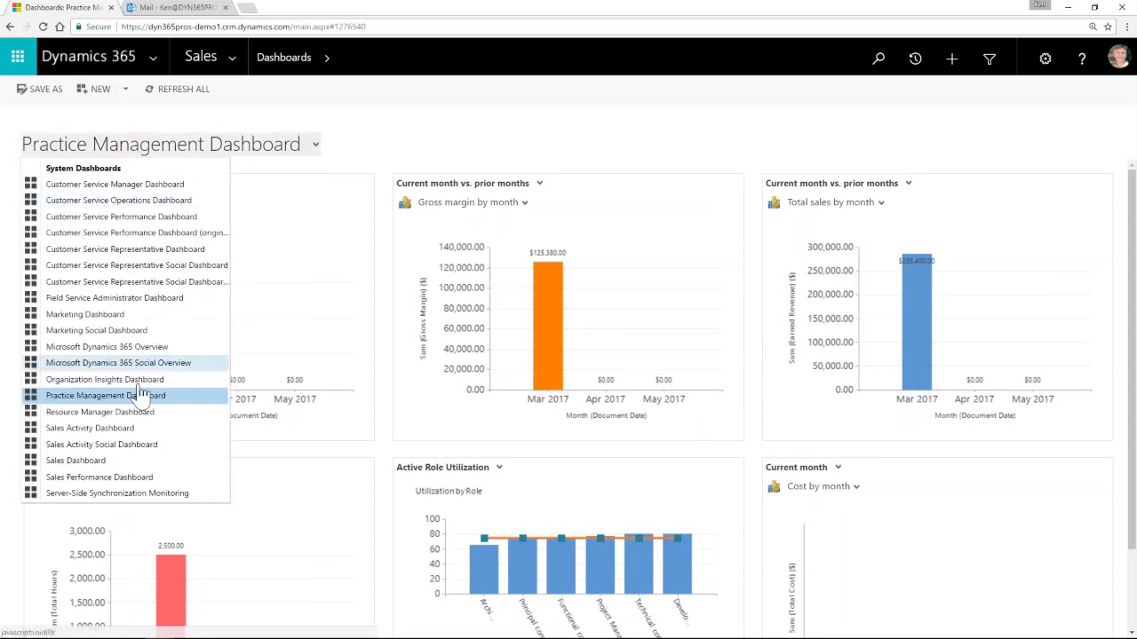
{"action": "left_click", "coordinate": [84, 462]}
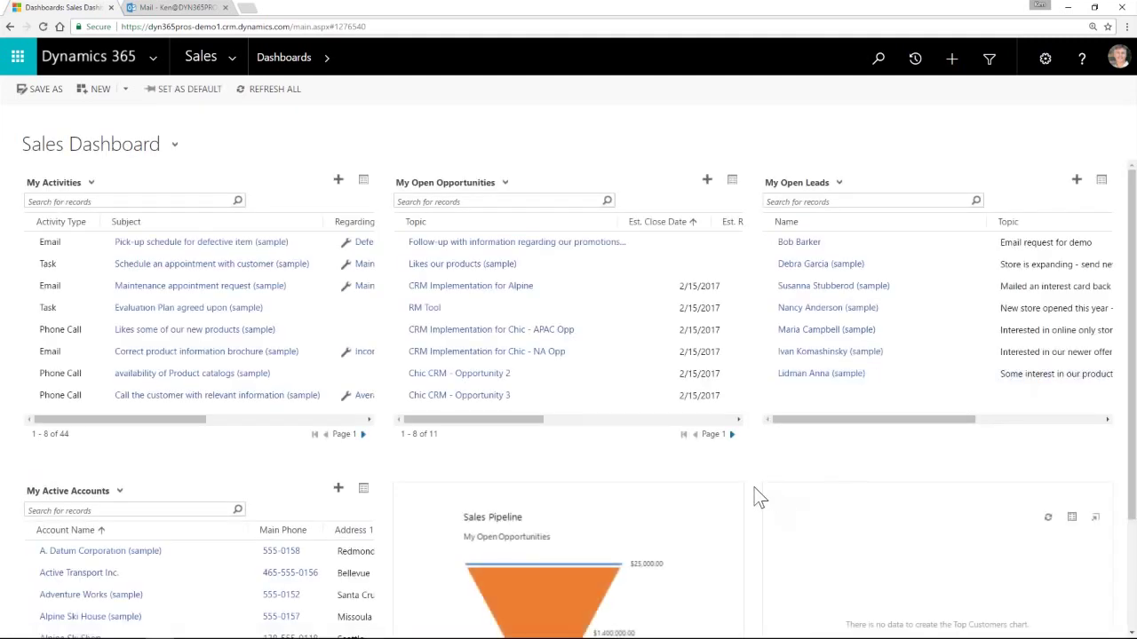
{"action": "scroll", "coordinate": [753, 488], "scroll_direction": "down", "scroll_amount": 3}
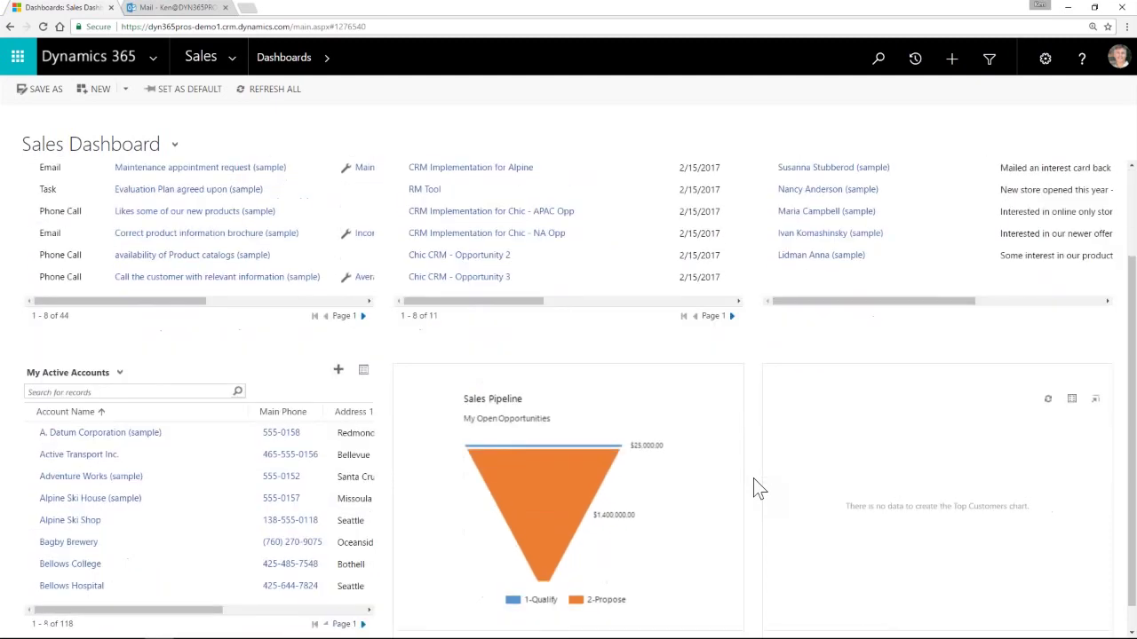
{"action": "scroll", "coordinate": [753, 488], "scroll_direction": "up", "scroll_amount": 3}
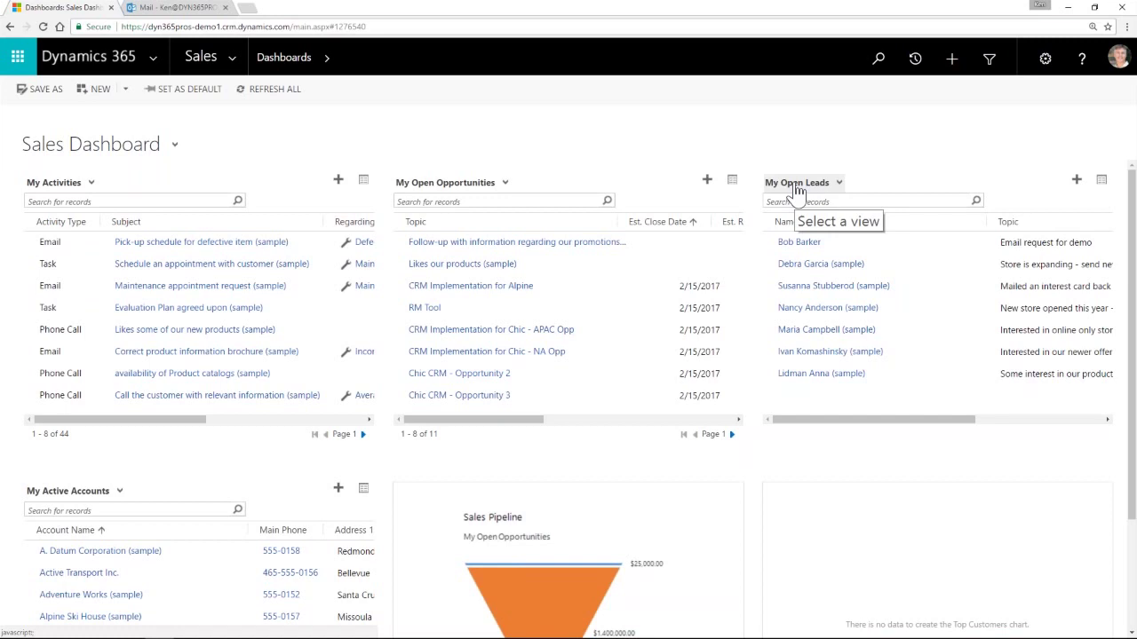
Review the system views available for the My Activities and My Open Opportunities lists on the Sales Dashboard
{"action": "left_click", "coordinate": [83, 188]}
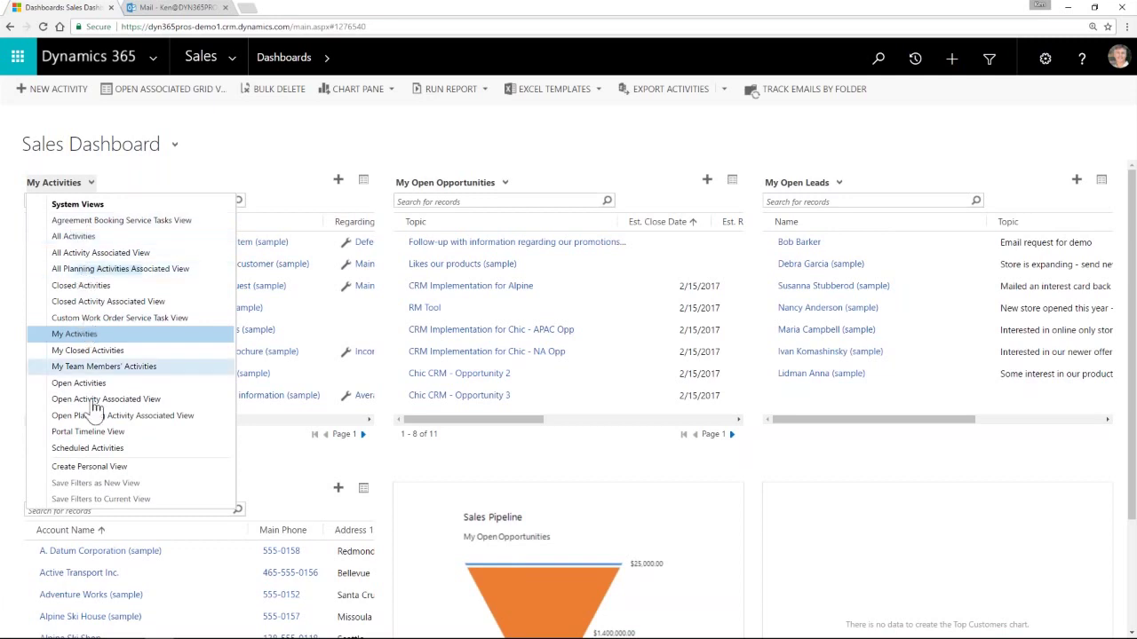
{"action": "left_click_drag", "start_coordinate": [89, 449], "coordinate": [95, 447]}
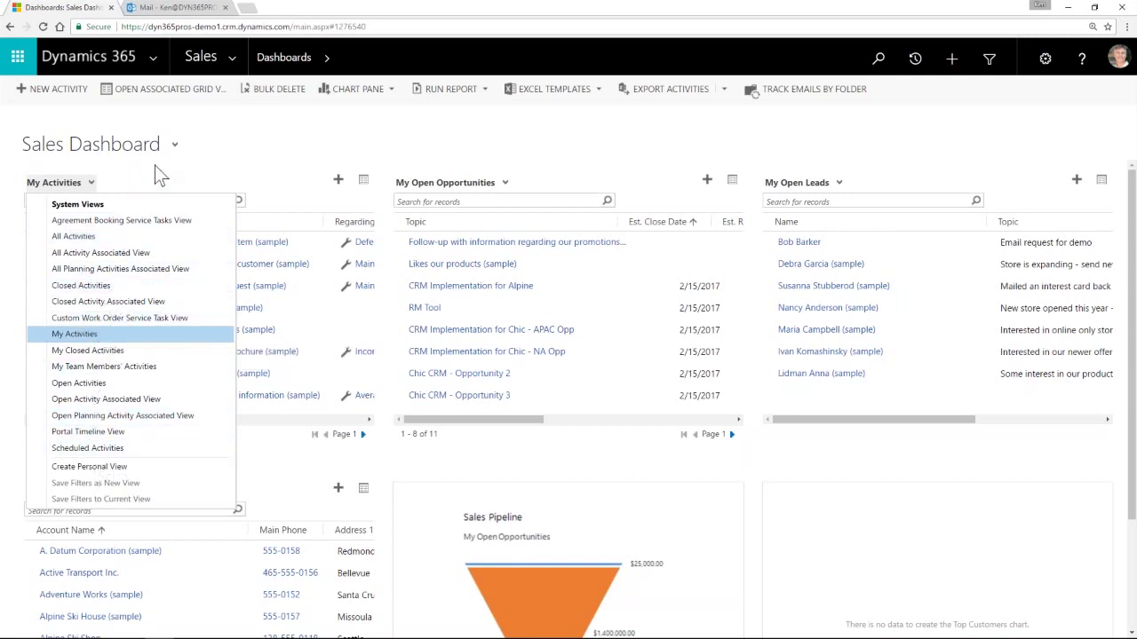
{"action": "left_click", "coordinate": [444, 182]}
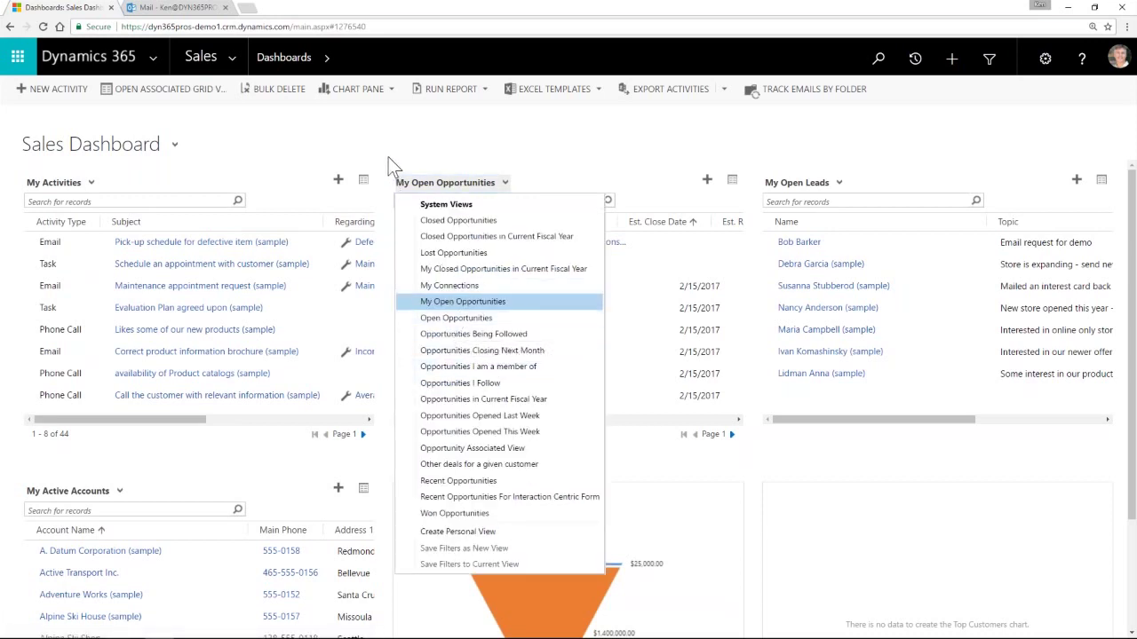
{"action": "left_click", "coordinate": [426, 186]}
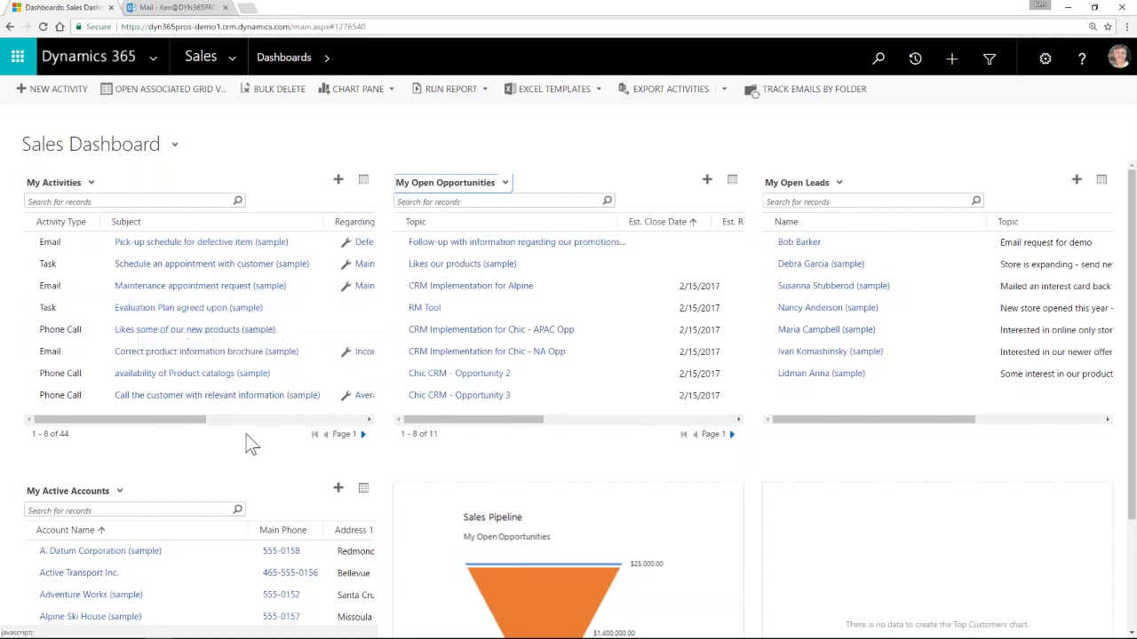
Look over the My Active Accounts list and the Sales Pipeline chart with its legend on the Sales Dashboard
{"action": "scroll", "coordinate": [246, 442], "scroll_direction": "down", "scroll_amount": 1}
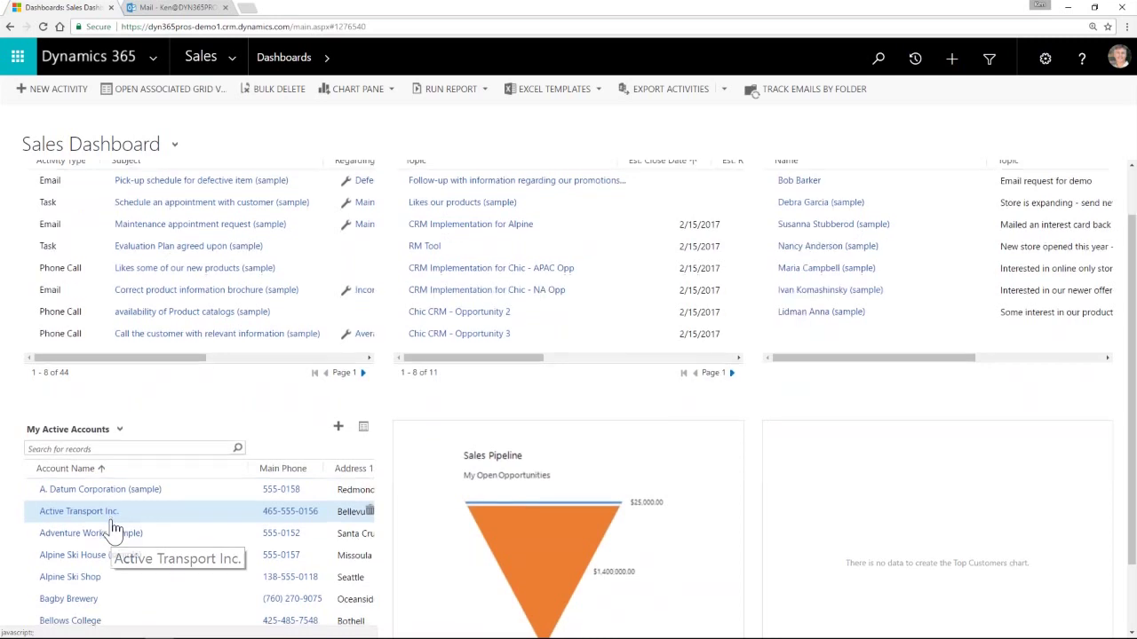
{"action": "scroll", "coordinate": [102, 533], "scroll_direction": "down", "scroll_amount": 1}
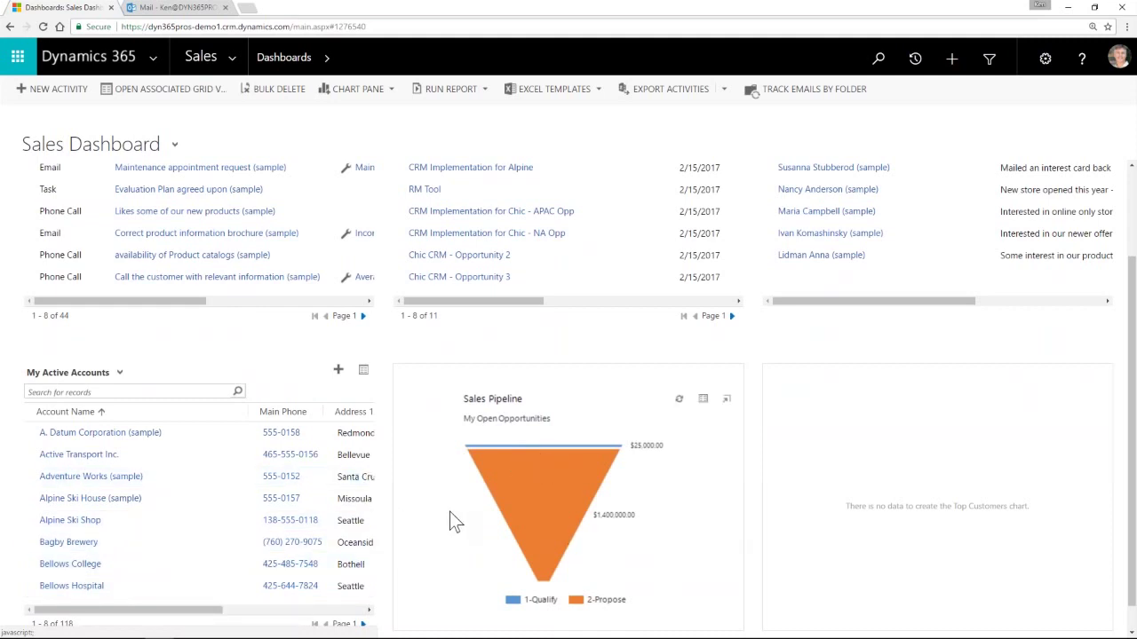
{"action": "scroll", "coordinate": [450, 513], "scroll_direction": "down", "scroll_amount": 1}
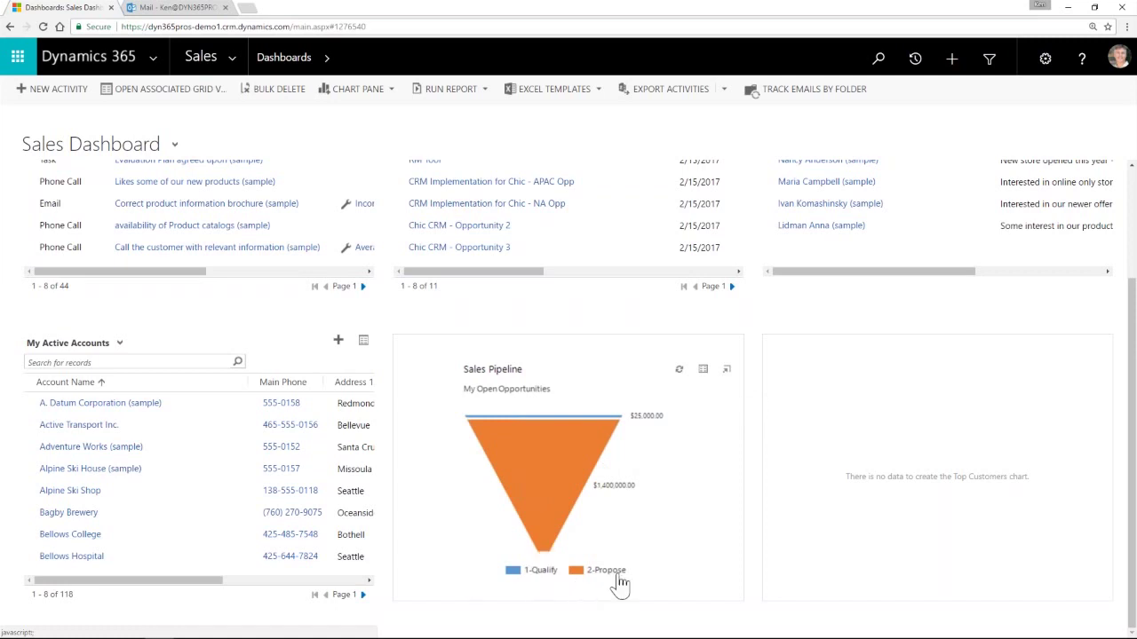
{"action": "mouse_move", "coordinate": [515, 581]}
{"action": "mouse_move", "coordinate": [579, 580]}
{"action": "scroll", "coordinate": [688, 469], "scroll_direction": "up", "scroll_amount": 2}
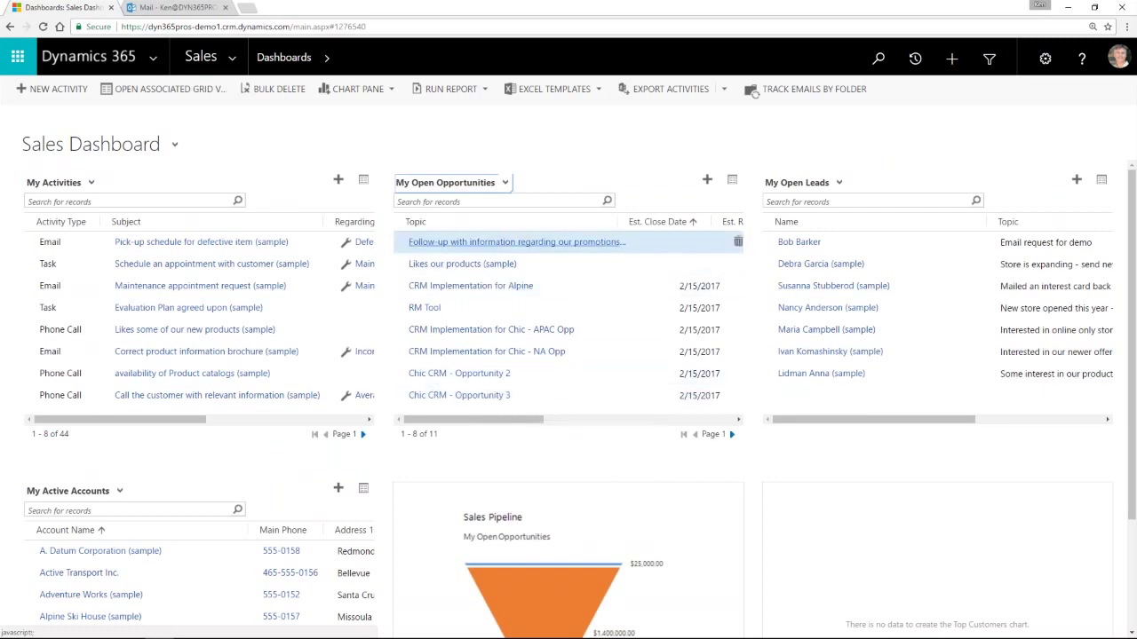
Point out the record search boxes of the My Open Opportunities and My Activities lists
{"action": "left_click", "coordinate": [442, 200]}
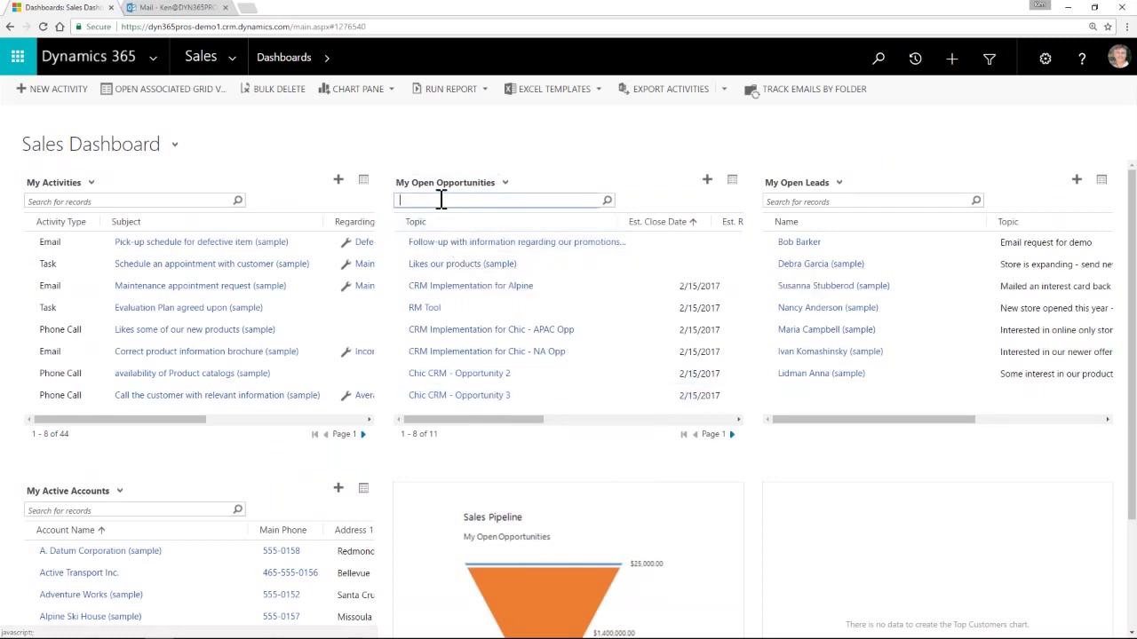
{"action": "left_click", "coordinate": [137, 203]}
{"action": "left_click", "coordinate": [471, 202]}
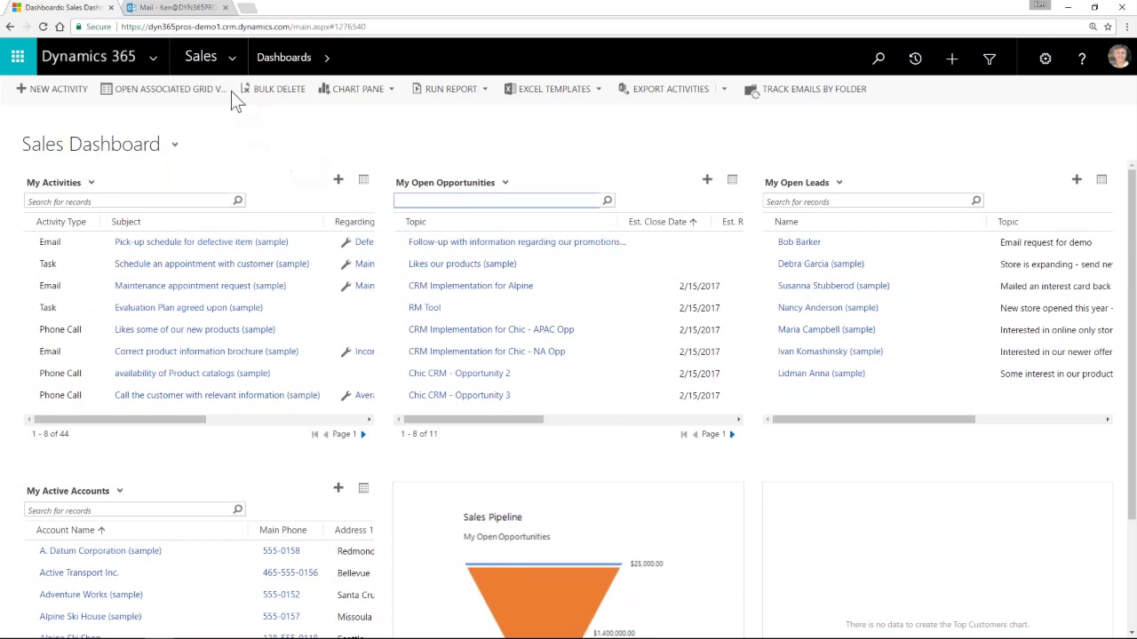
Switch to the Sales Performance Dashboard, look over its charts and check the list of system dashboards again
{"action": "left_click", "coordinate": [127, 149]}
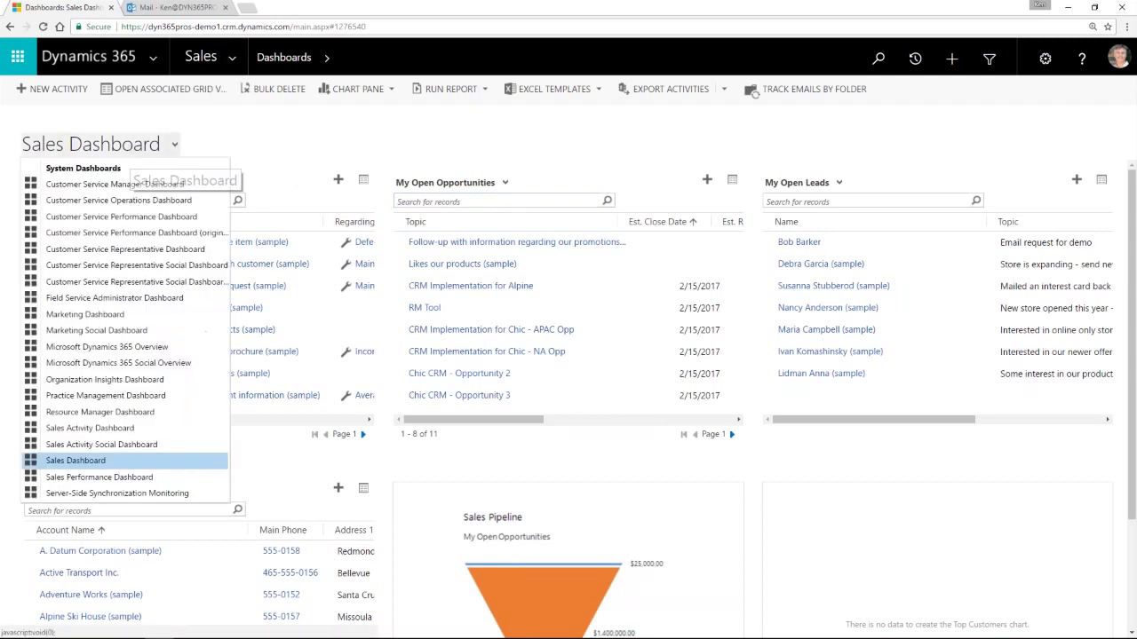
{"action": "left_click", "coordinate": [92, 477]}
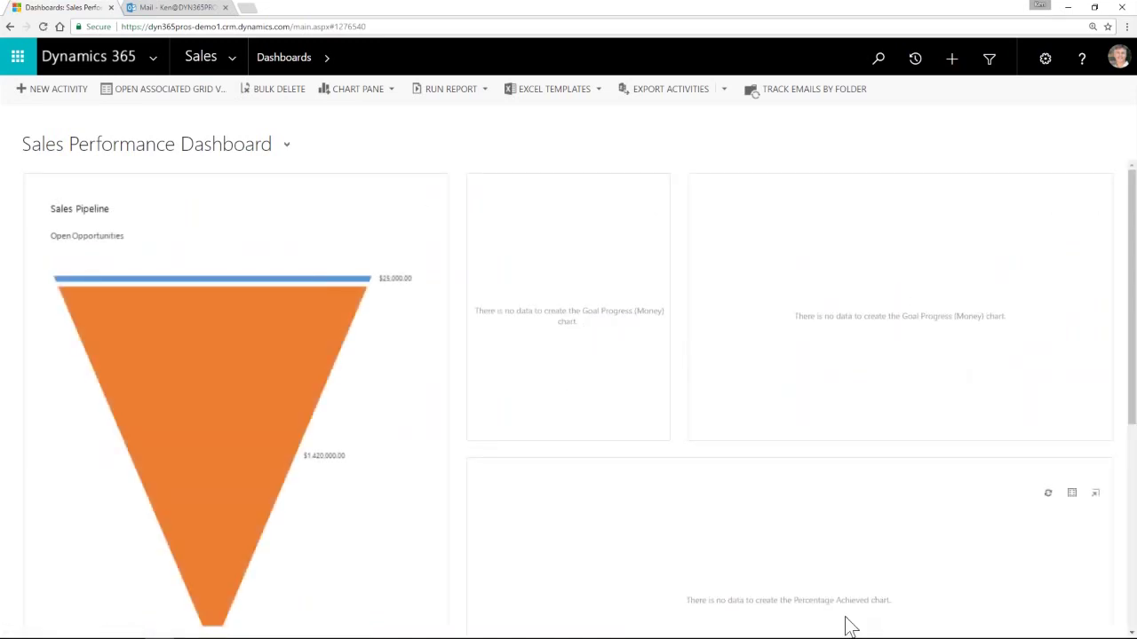
{"action": "scroll", "coordinate": [843, 586], "scroll_direction": "down", "scroll_amount": 4}
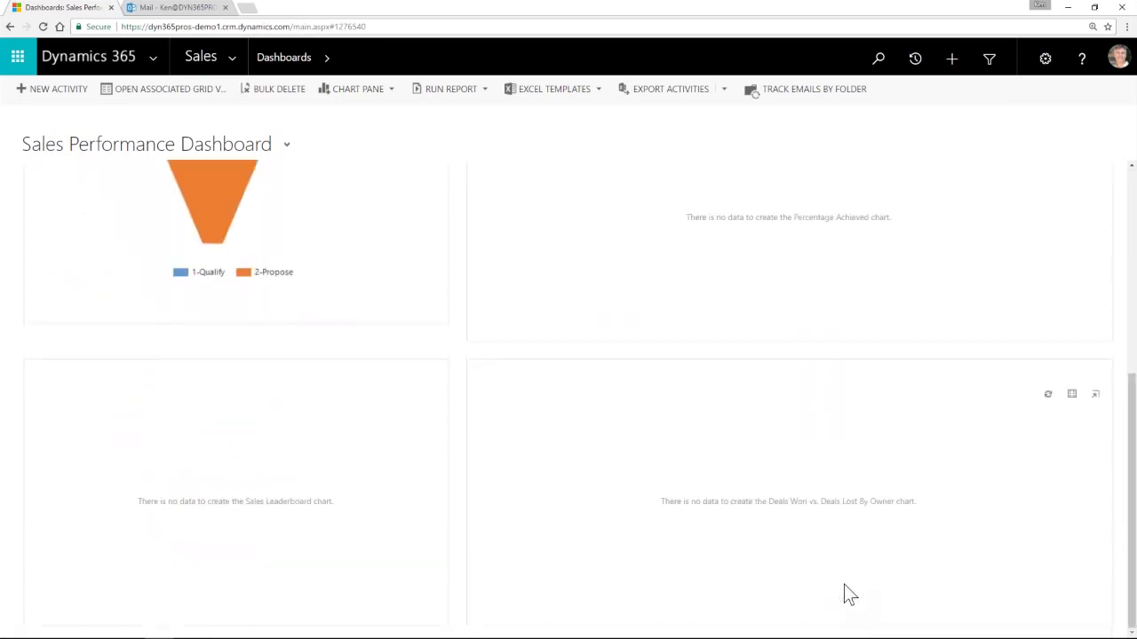
{"action": "scroll", "coordinate": [844, 586], "scroll_direction": "up", "scroll_amount": 4}
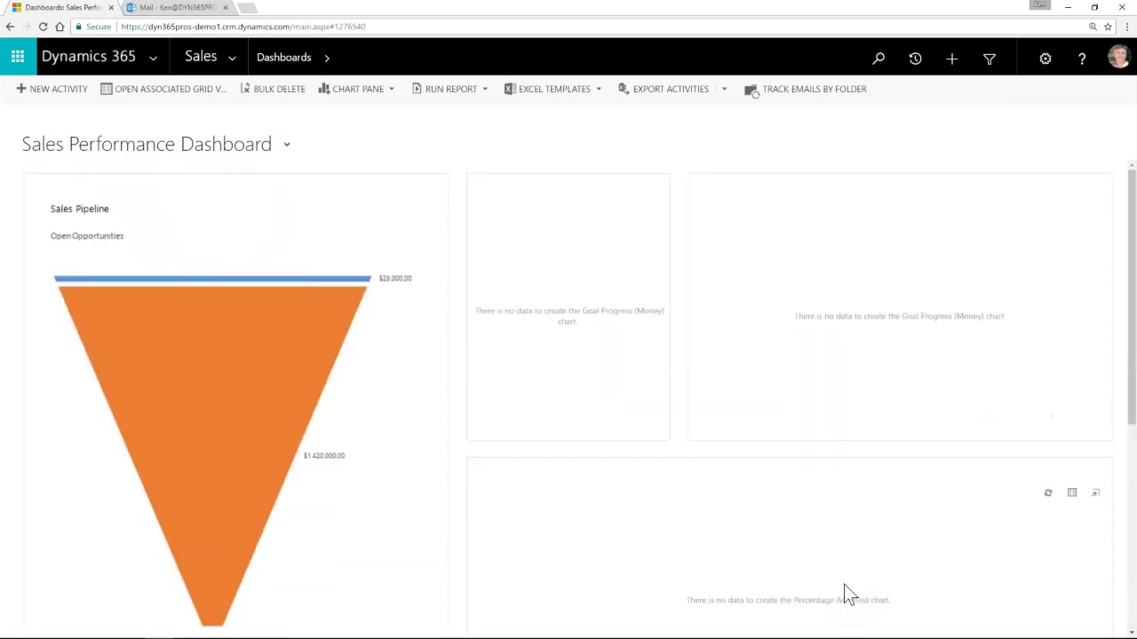
{"action": "left_click", "coordinate": [121, 149]}
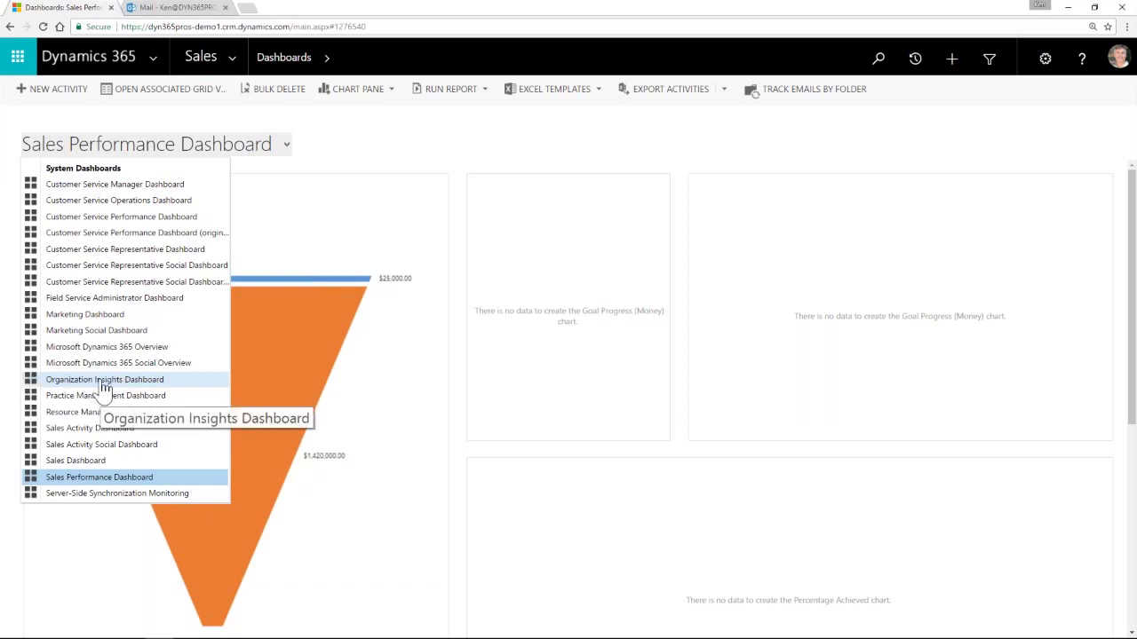
{"action": "left_click", "coordinate": [450, 162]}
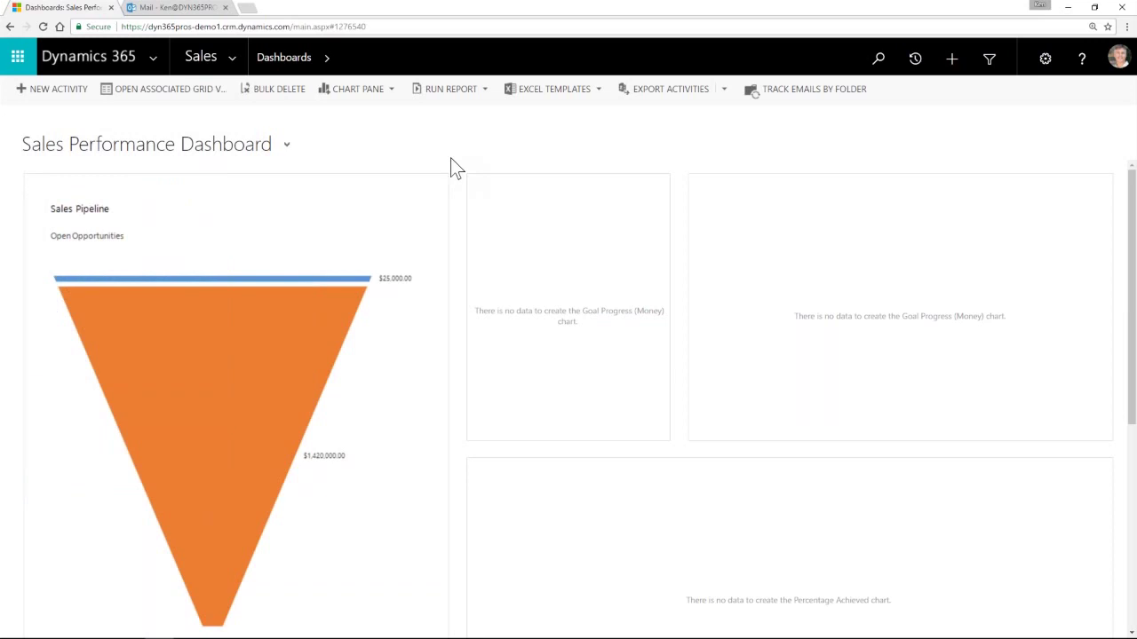
Go to Leads in the Sales area and view the recently viewed lead records
{"action": "left_click", "coordinate": [232, 59]}
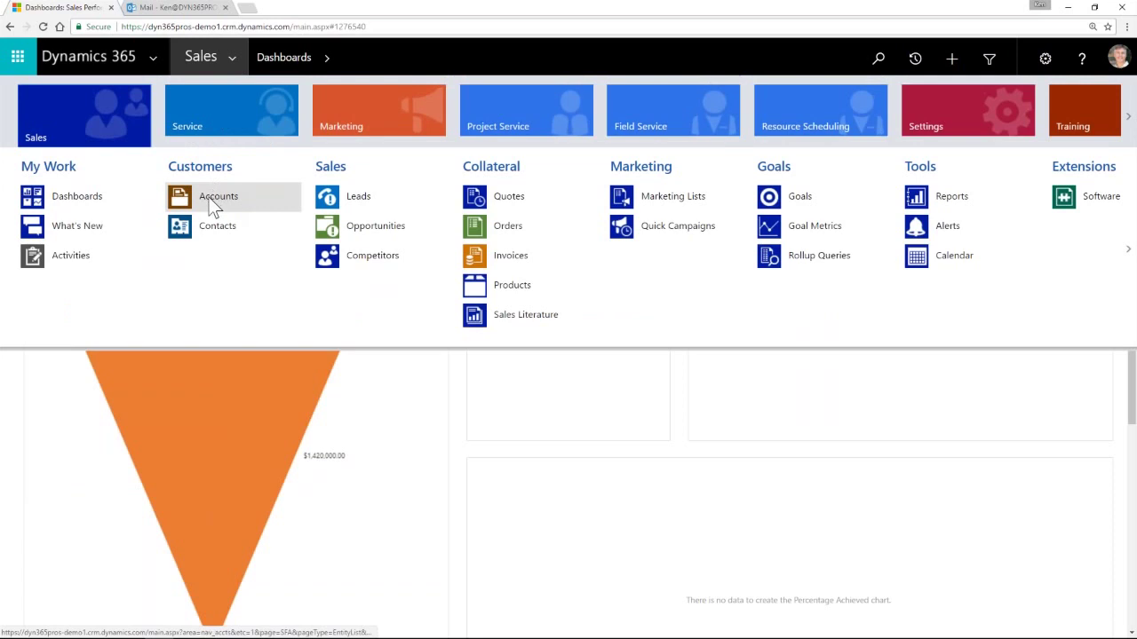
{"action": "left_click", "coordinate": [351, 201]}
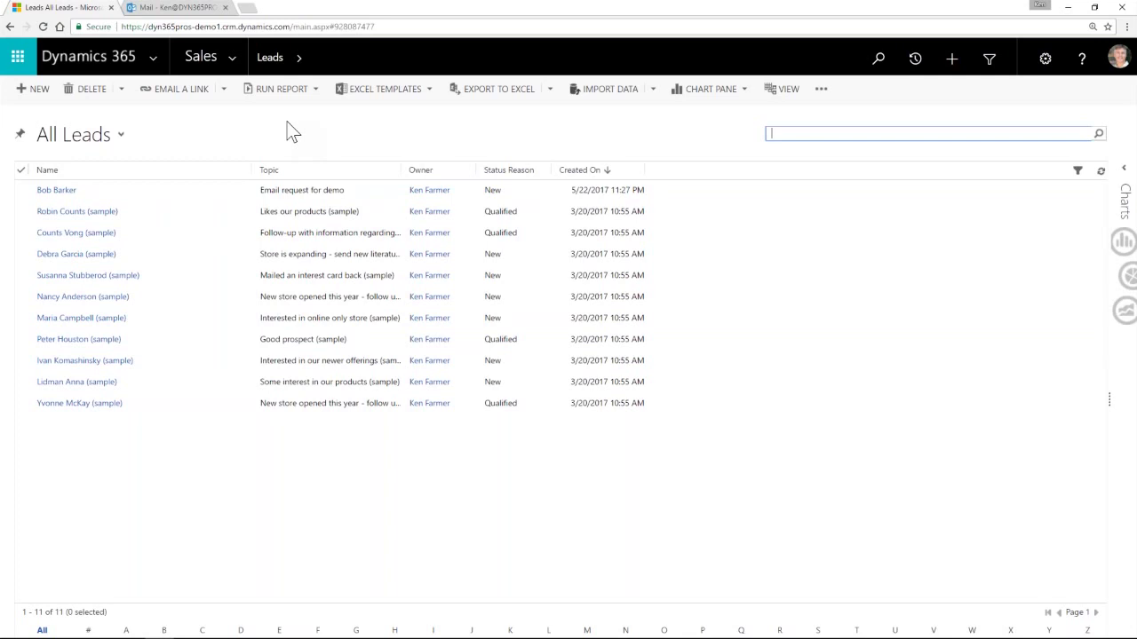
{"action": "left_click", "coordinate": [299, 63]}
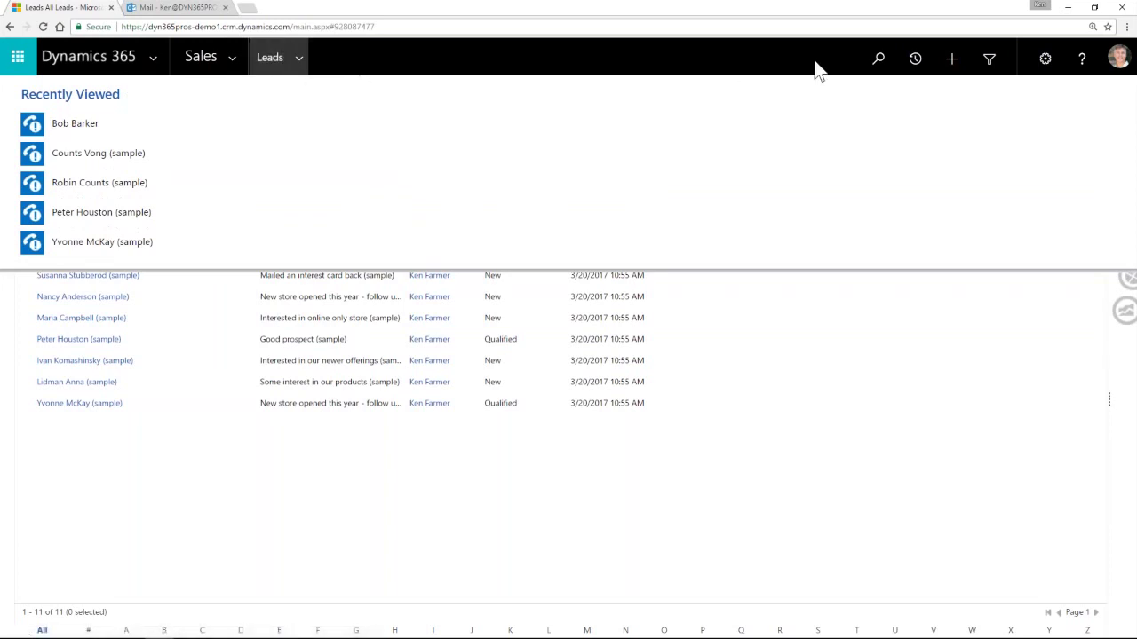
{"action": "left_click", "coordinate": [868, 469]}
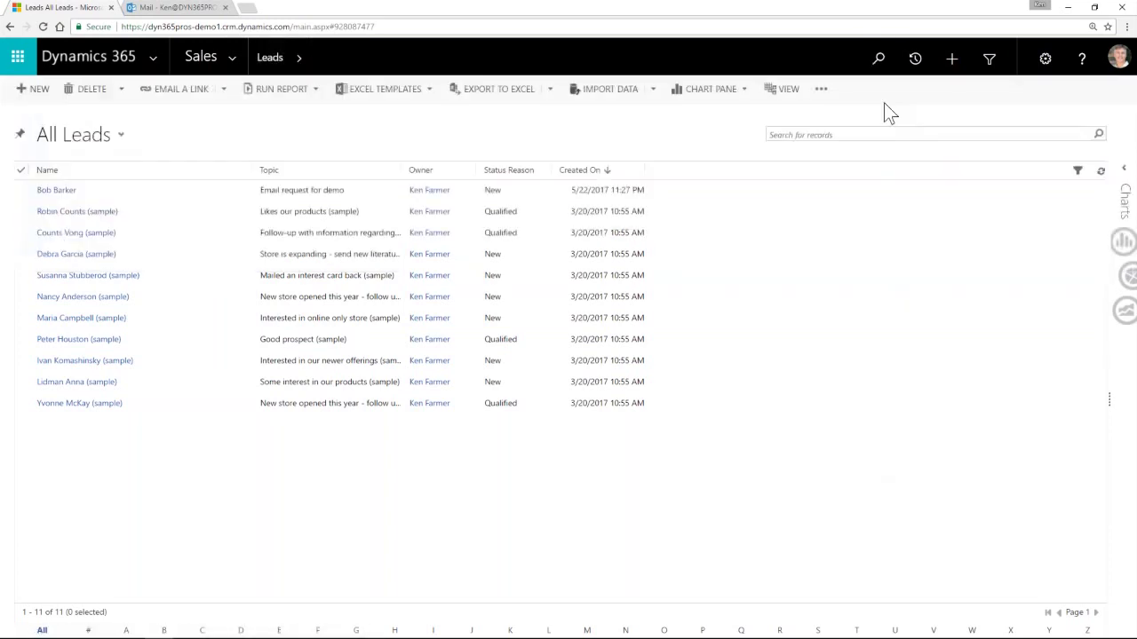
Show the global Dynamics 365 data search, the lead list's own search box and the recent views and records
{"action": "left_click", "coordinate": [881, 66]}
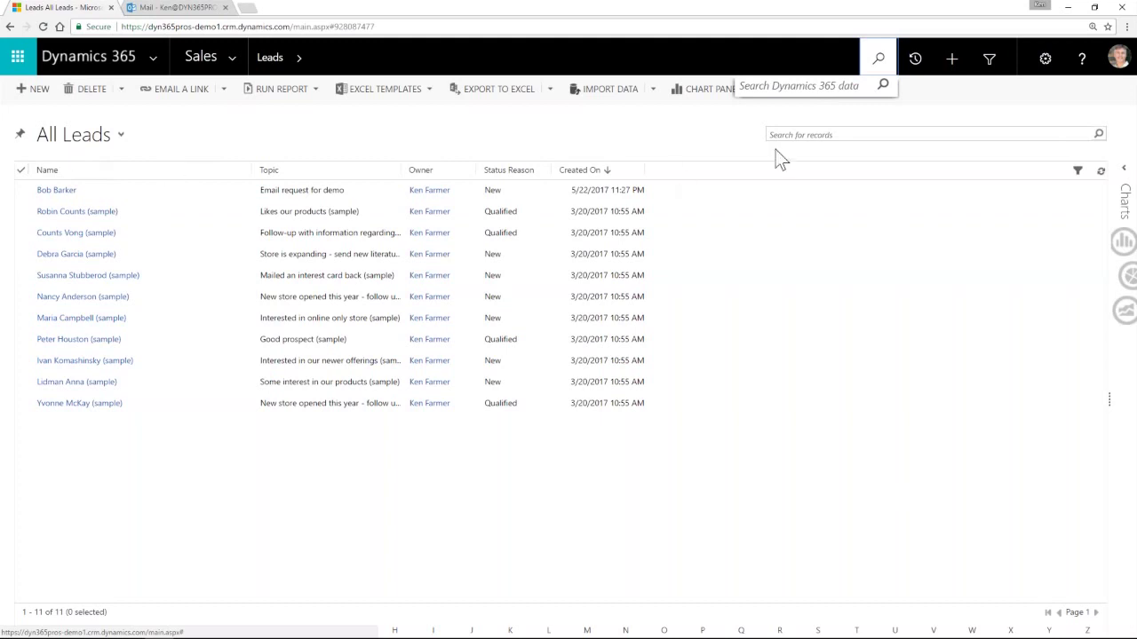
{"action": "left_click", "coordinate": [800, 135]}
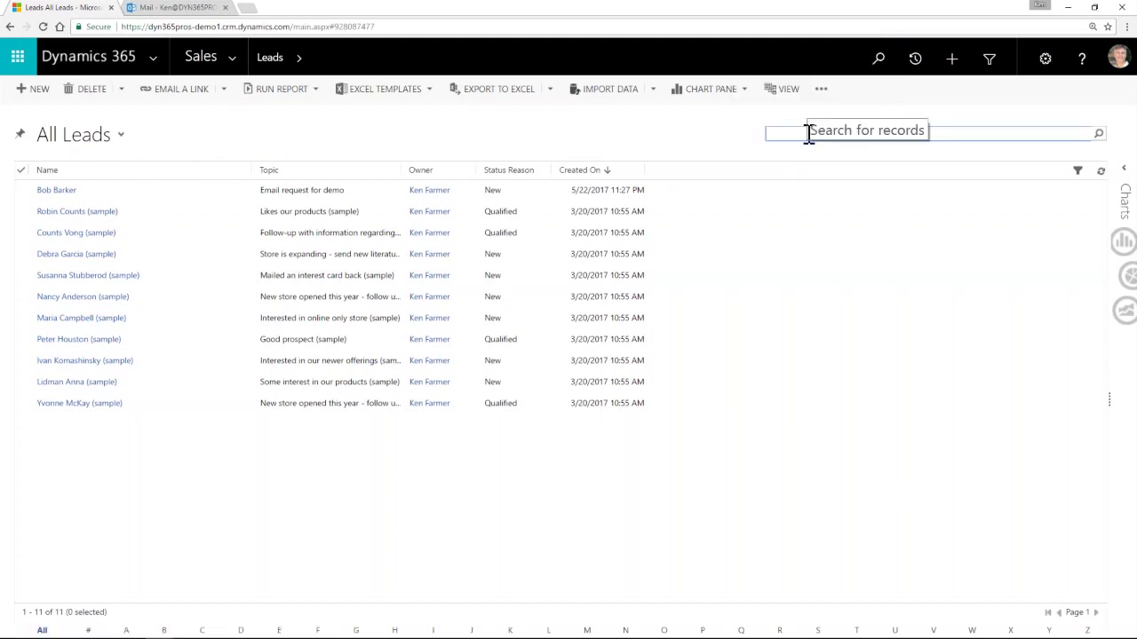
{"action": "left_click", "coordinate": [918, 62]}
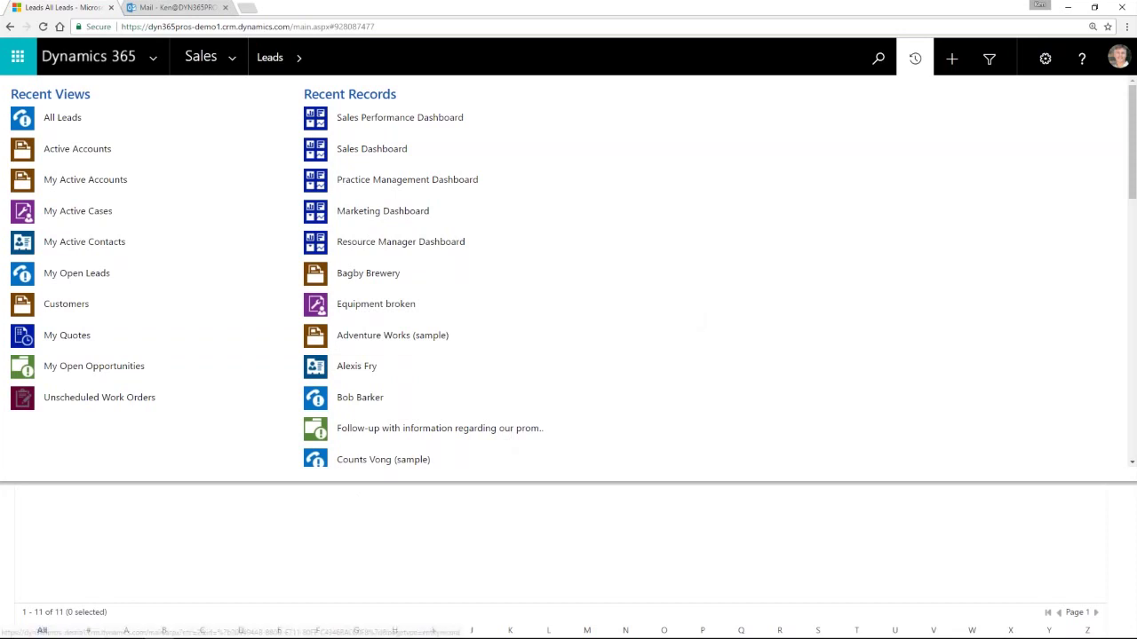
{"action": "left_click", "coordinate": [381, 502]}
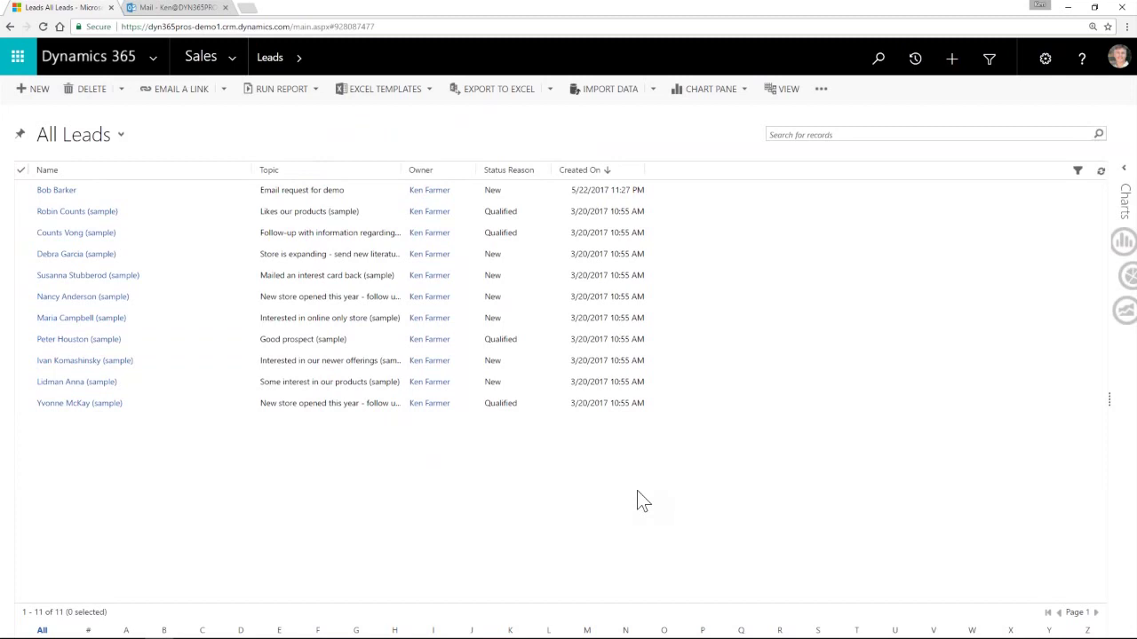
Review the additional commands and the chart pane placement options available for the All Leads view
{"action": "left_click", "coordinate": [952, 62]}
{"action": "left_click", "coordinate": [821, 89]}
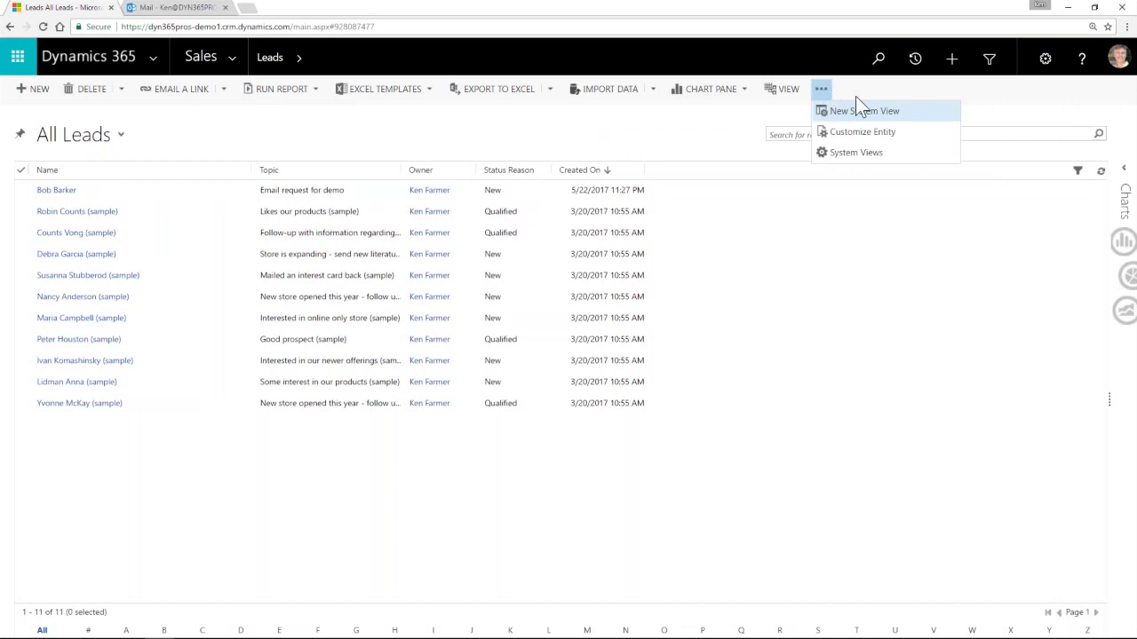
{"action": "left_click", "coordinate": [695, 129]}
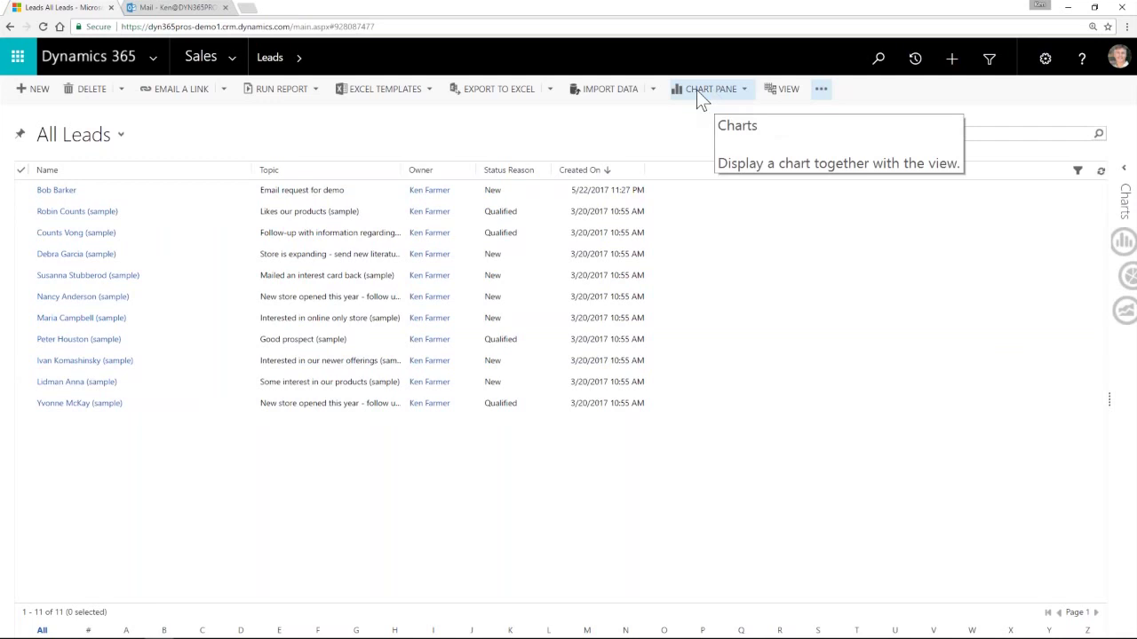
{"action": "left_click", "coordinate": [745, 90]}
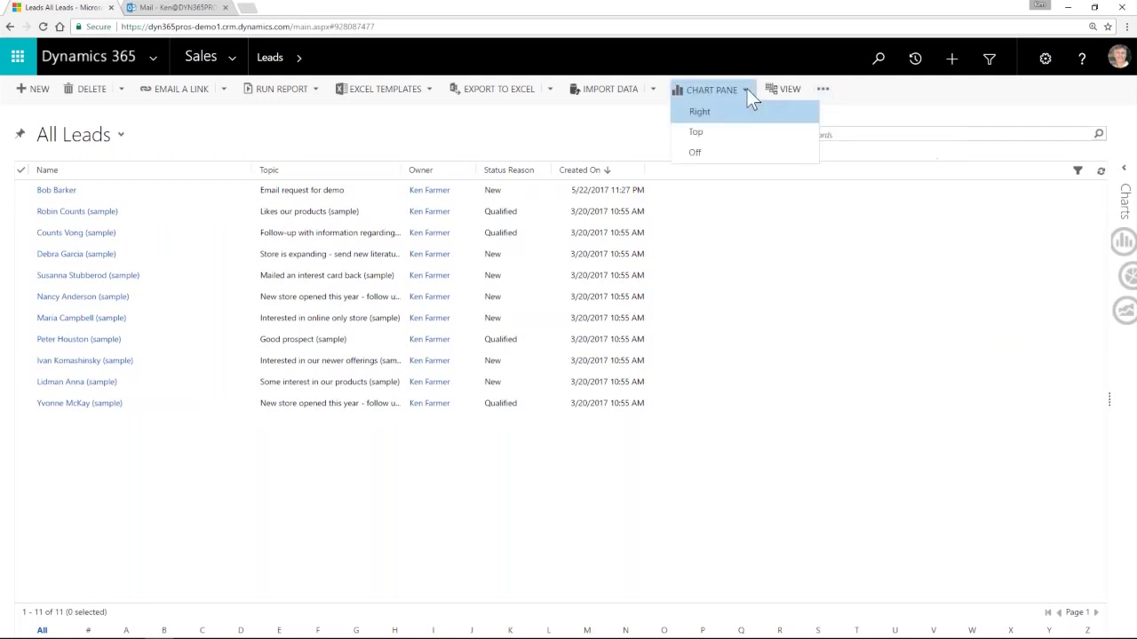
{"action": "left_click", "coordinate": [796, 330]}
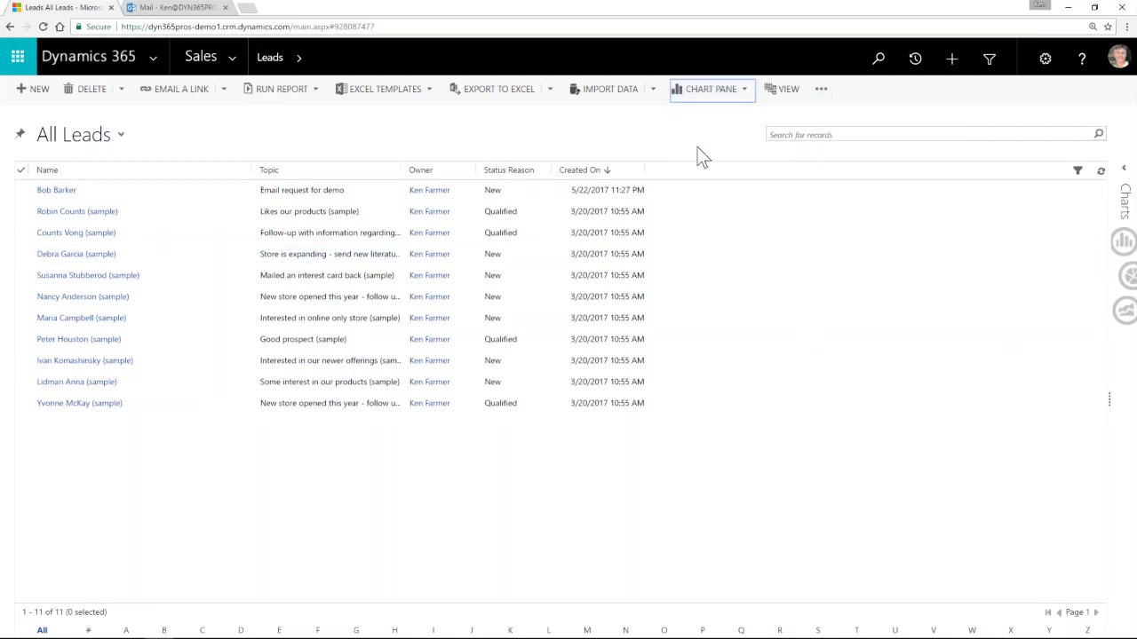
Expand the chart pane beside the All Leads view and switch the chart to Leads by Source
{"action": "left_click", "coordinate": [1124, 174]}
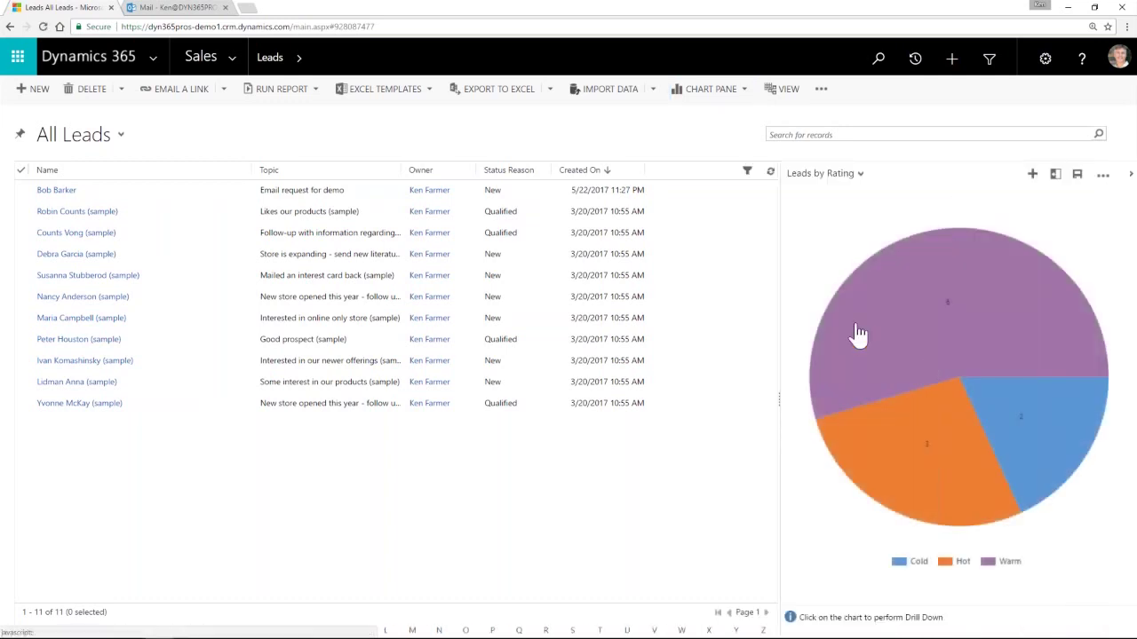
{"action": "left_click", "coordinate": [808, 178]}
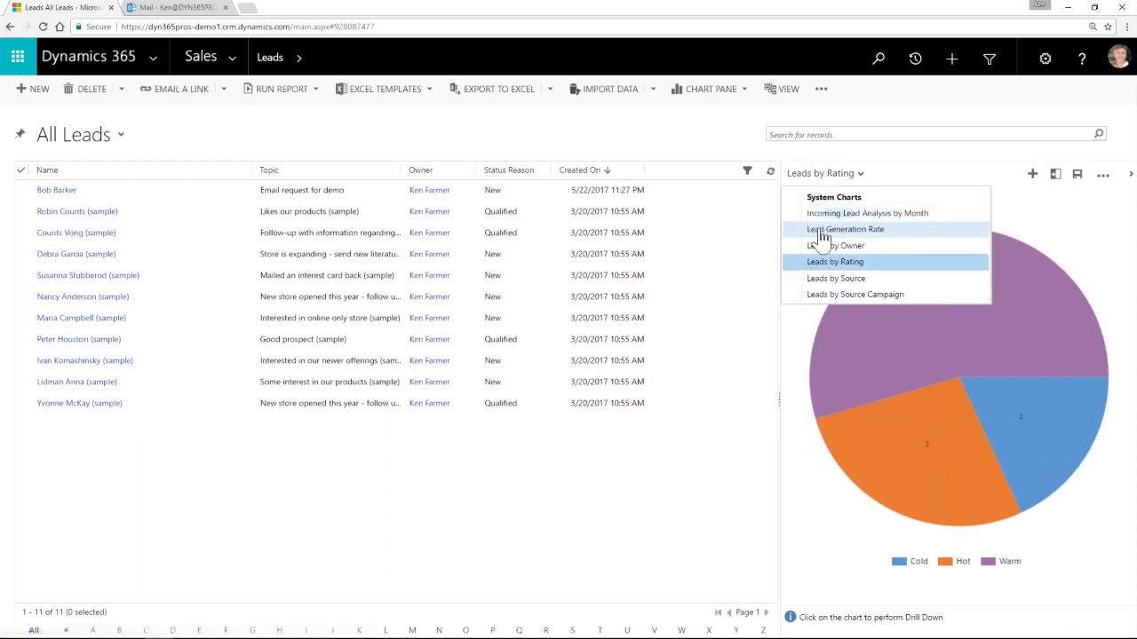
{"action": "left_click", "coordinate": [837, 280]}
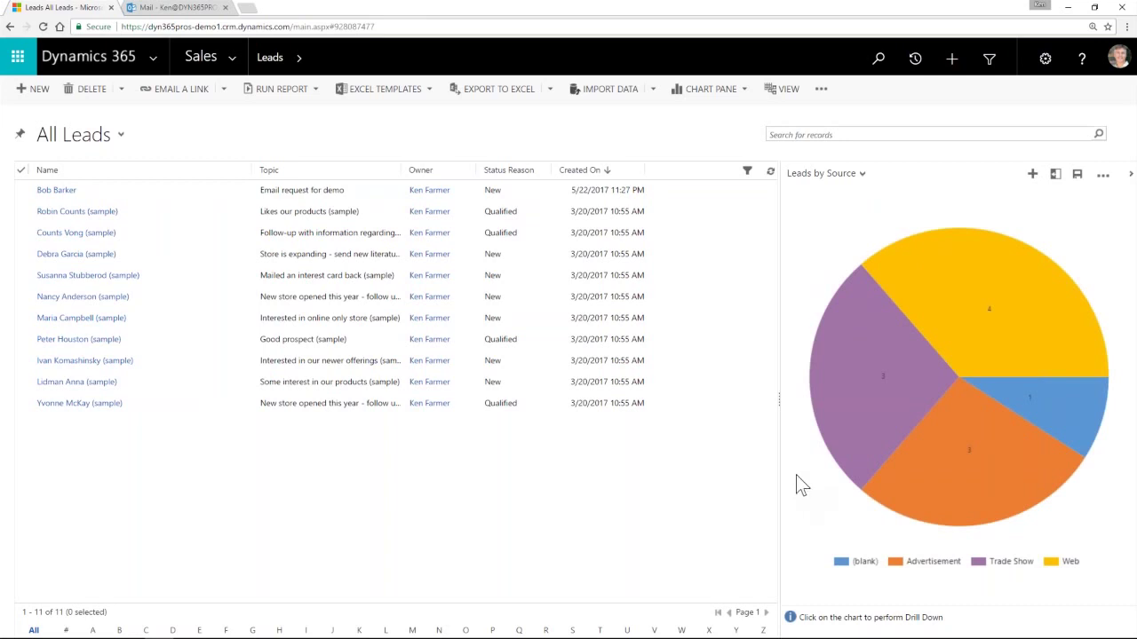
Filter the leads by the Trade Show slice of the Leads by Source chart and clear that filter
{"action": "mouse_move", "coordinate": [867, 397]}
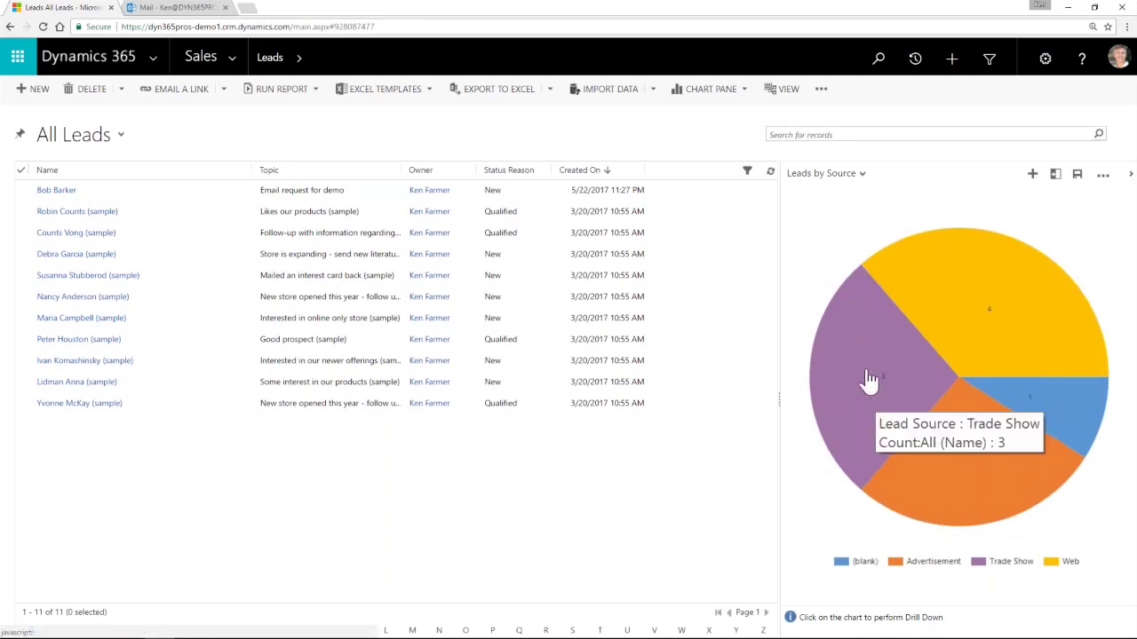
{"action": "left_click", "coordinate": [877, 392]}
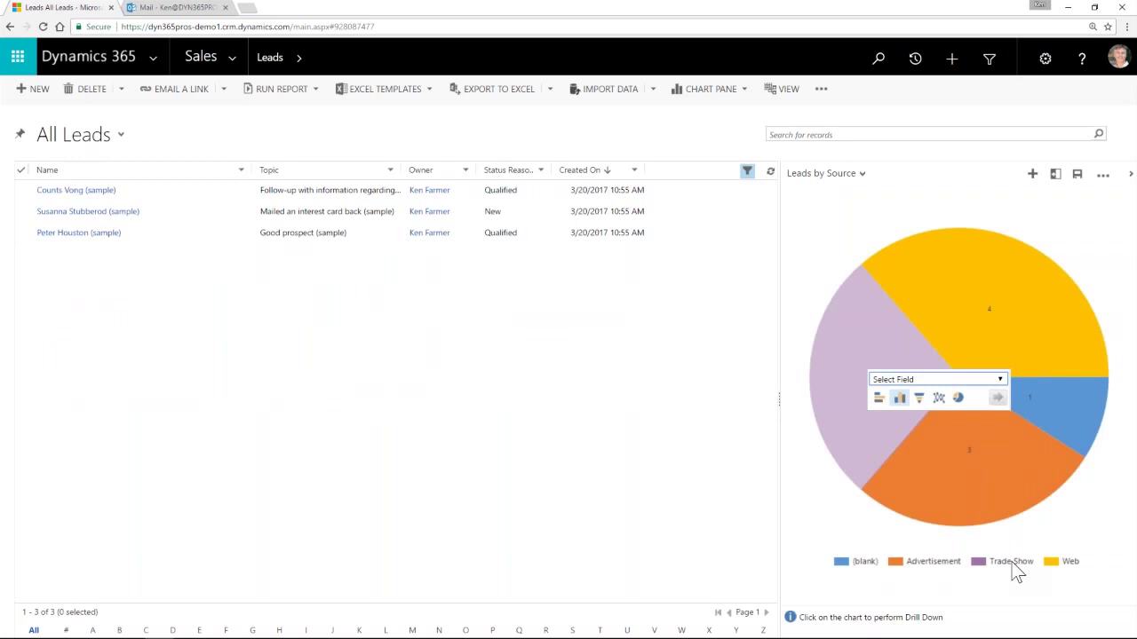
{"action": "left_click", "coordinate": [827, 506]}
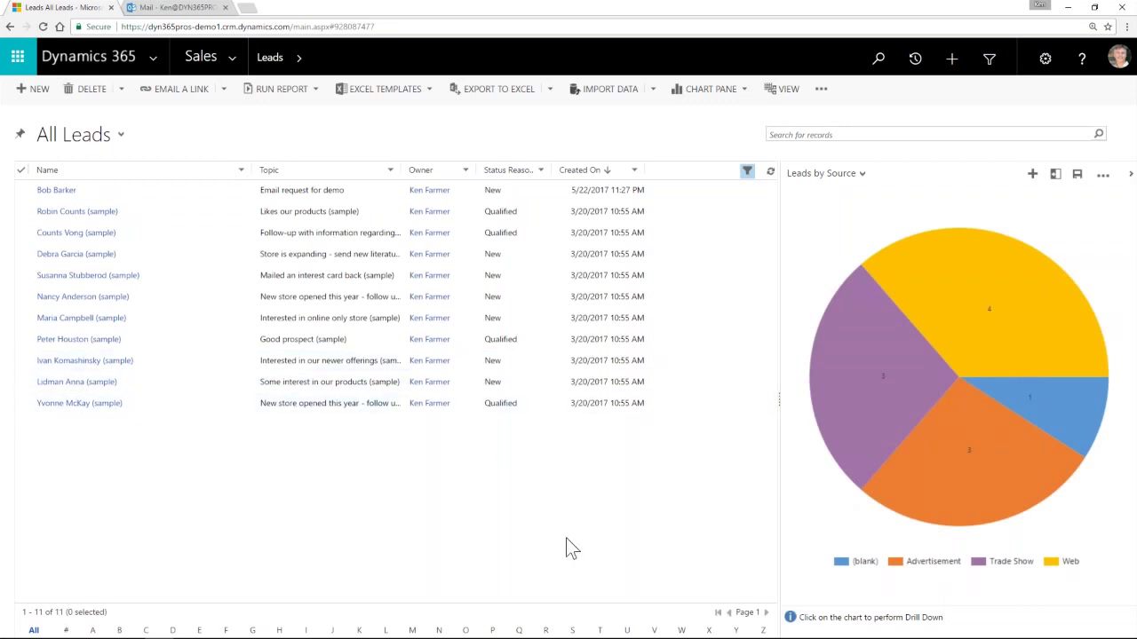
Review the drill-down fields offered for the Advertisement slice of the Leads by Source chart and collapse the chart pane
{"action": "left_click", "coordinate": [986, 494]}
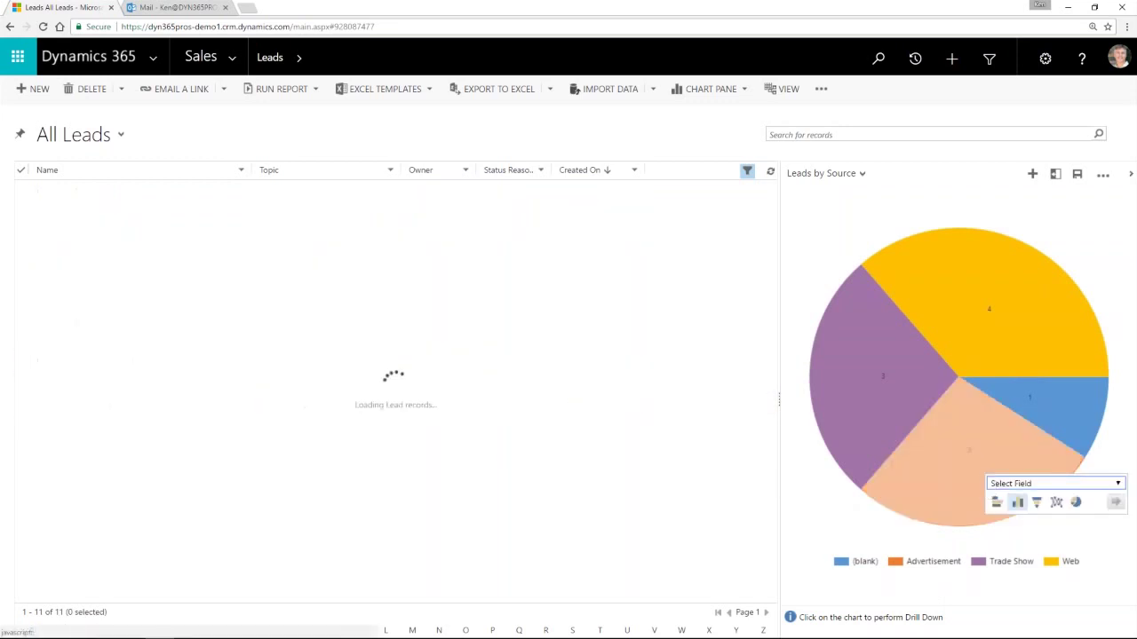
{"action": "left_click", "coordinate": [1007, 485]}
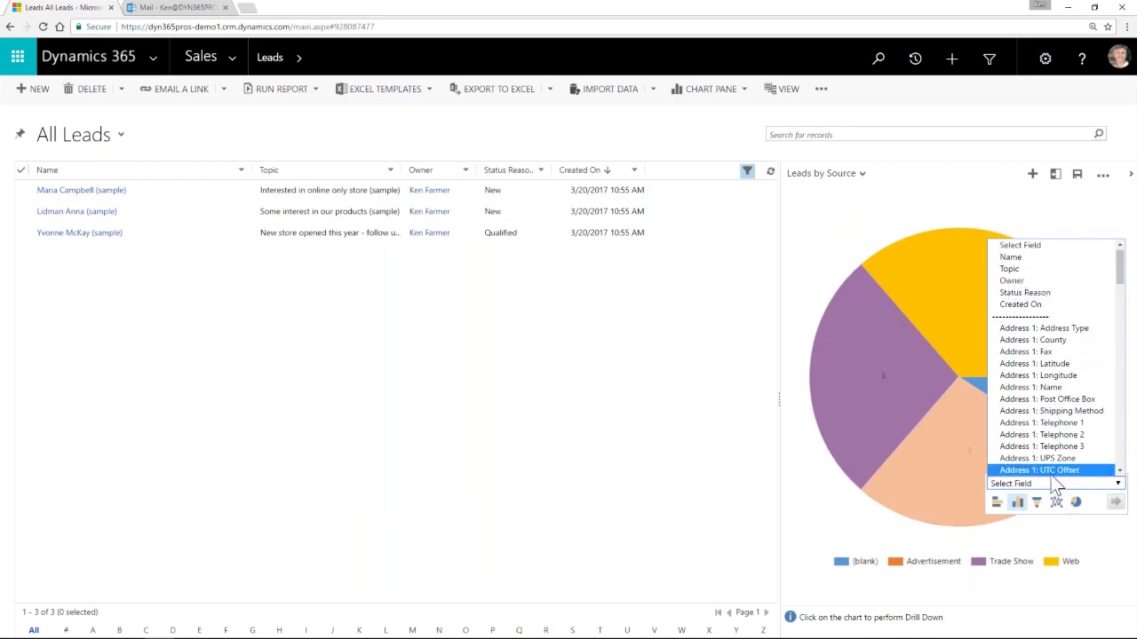
{"action": "scroll", "coordinate": [1023, 368], "scroll_direction": "down", "scroll_amount": 10}
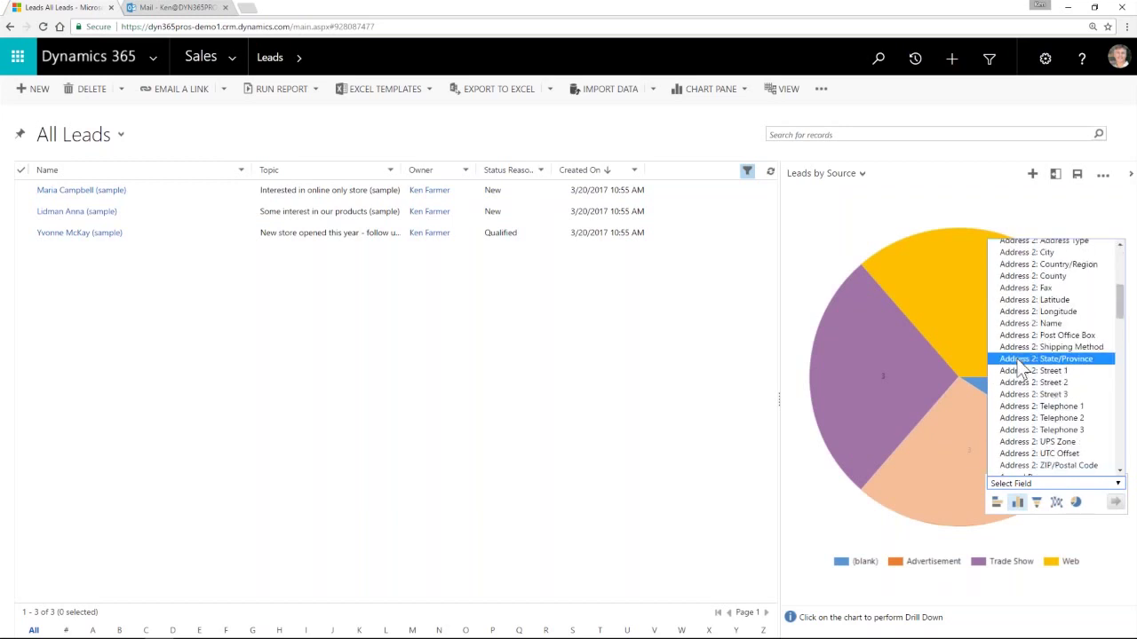
{"action": "scroll", "coordinate": [1023, 369], "scroll_direction": "down", "scroll_amount": 12}
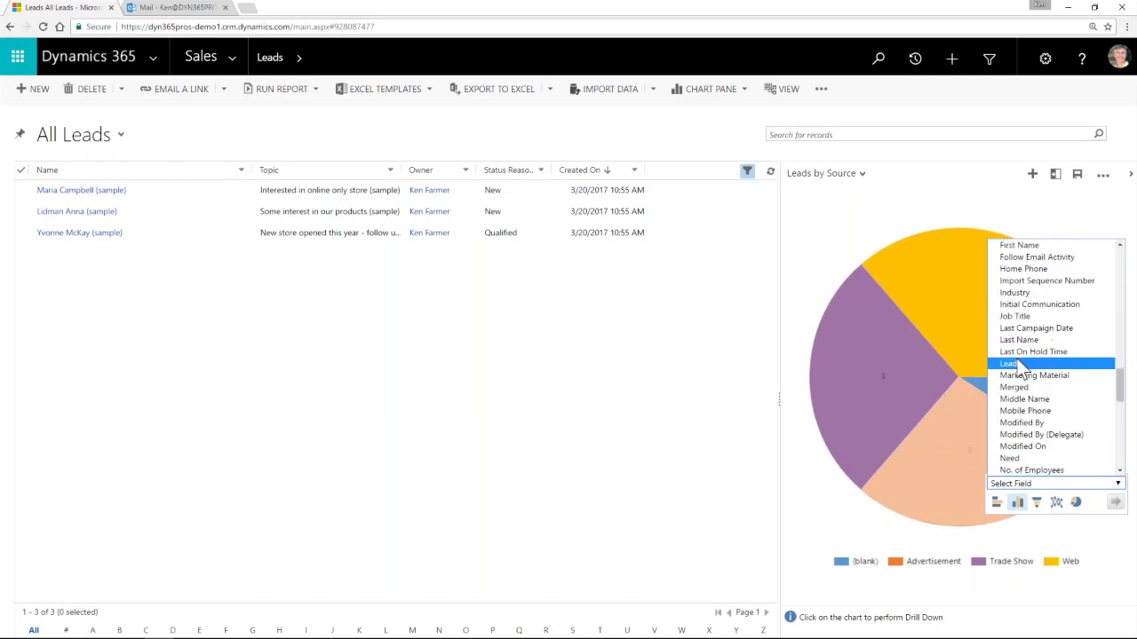
{"action": "scroll", "coordinate": [1019, 364], "scroll_direction": "down", "scroll_amount": 3}
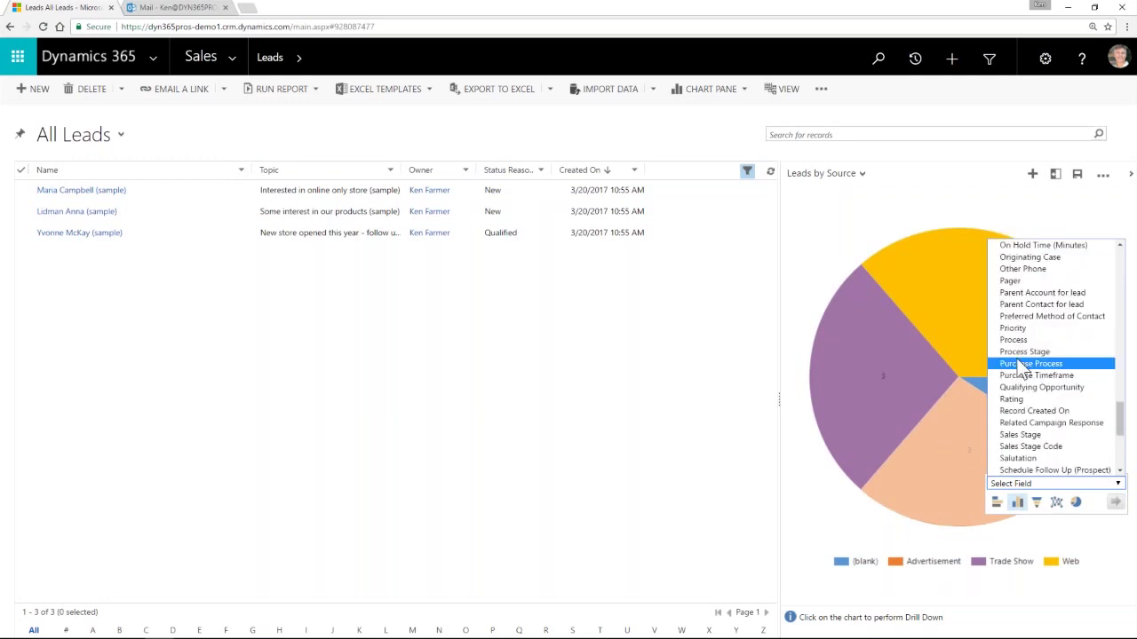
{"action": "scroll", "coordinate": [1021, 369], "scroll_direction": "up", "scroll_amount": 20}
{"action": "left_click", "coordinate": [811, 543]}
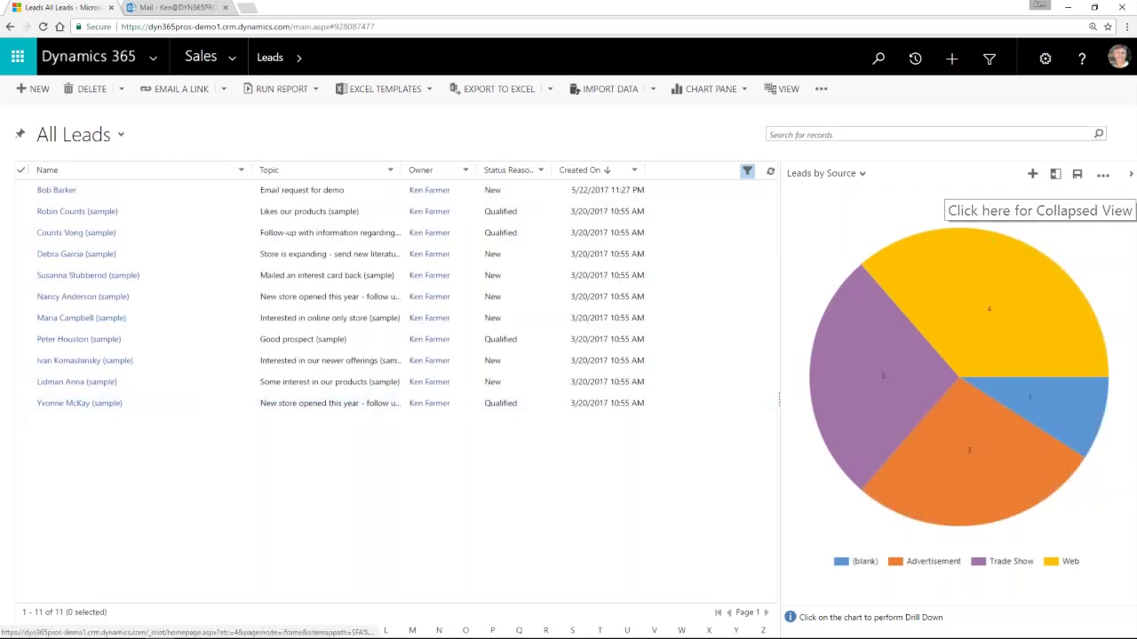
{"action": "left_click", "coordinate": [1130, 174]}
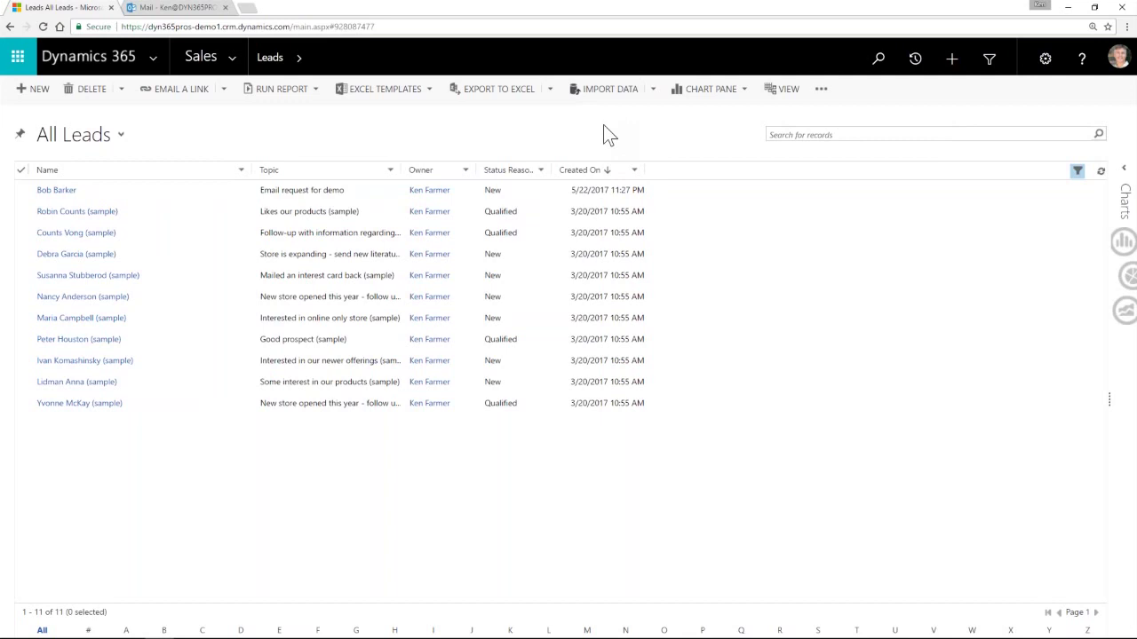
Switch to Outlook and start adding the sender of the "Interested in Your Product Line" email to Dynamics 365 as a lead
{"action": "left_click", "coordinate": [178, 8]}
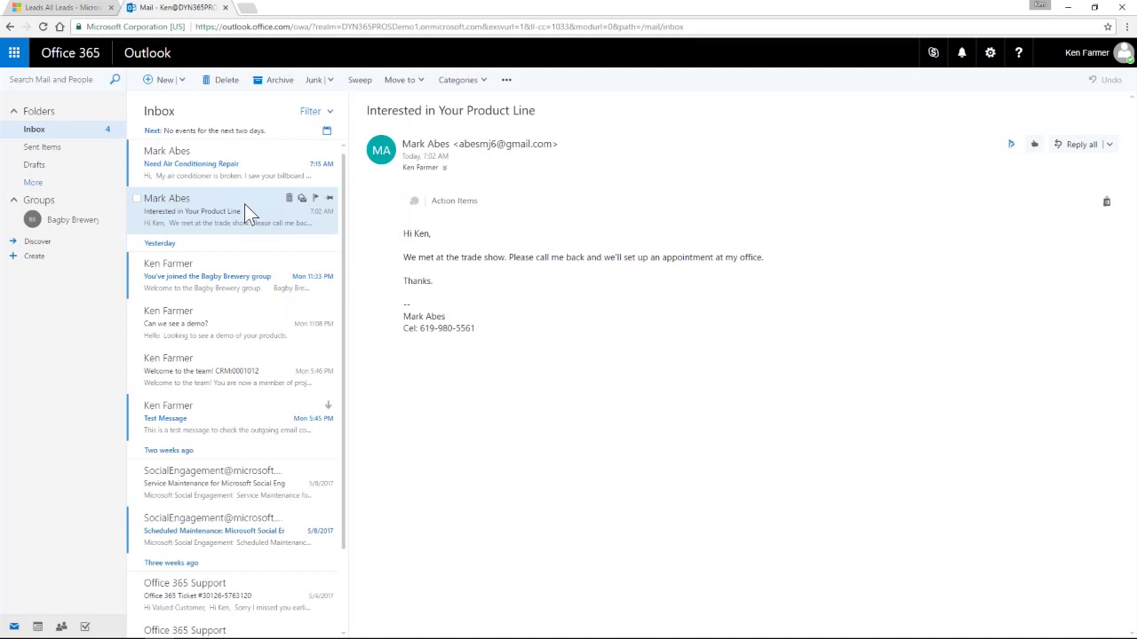
{"action": "left_click", "coordinate": [1011, 145]}
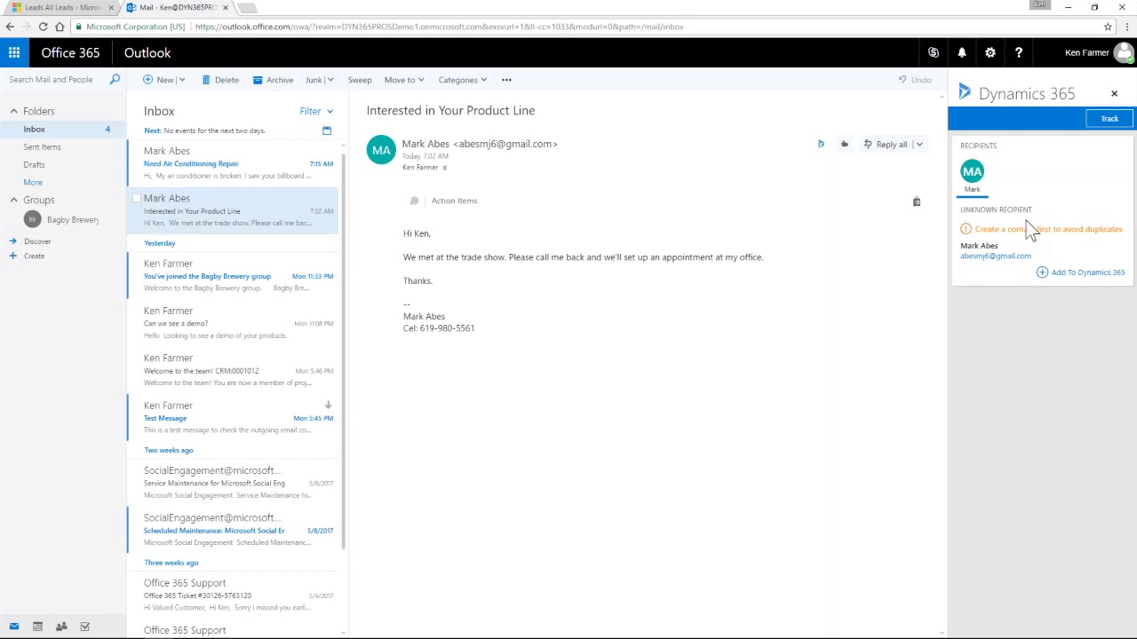
{"action": "left_click", "coordinate": [1070, 277]}
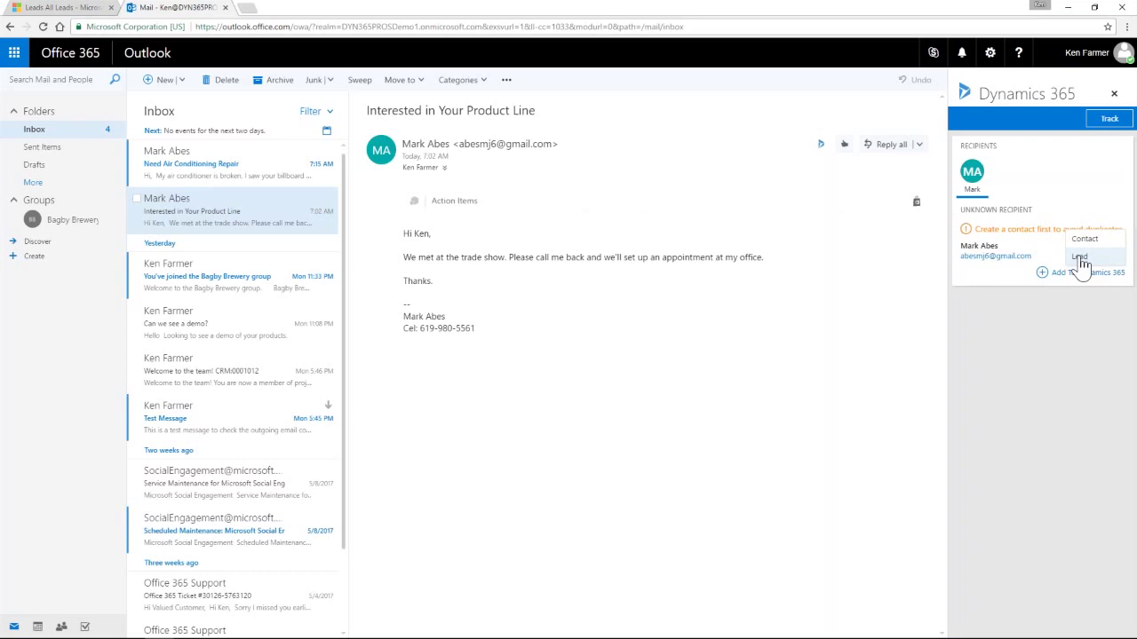
{"action": "left_click", "coordinate": [1080, 258]}
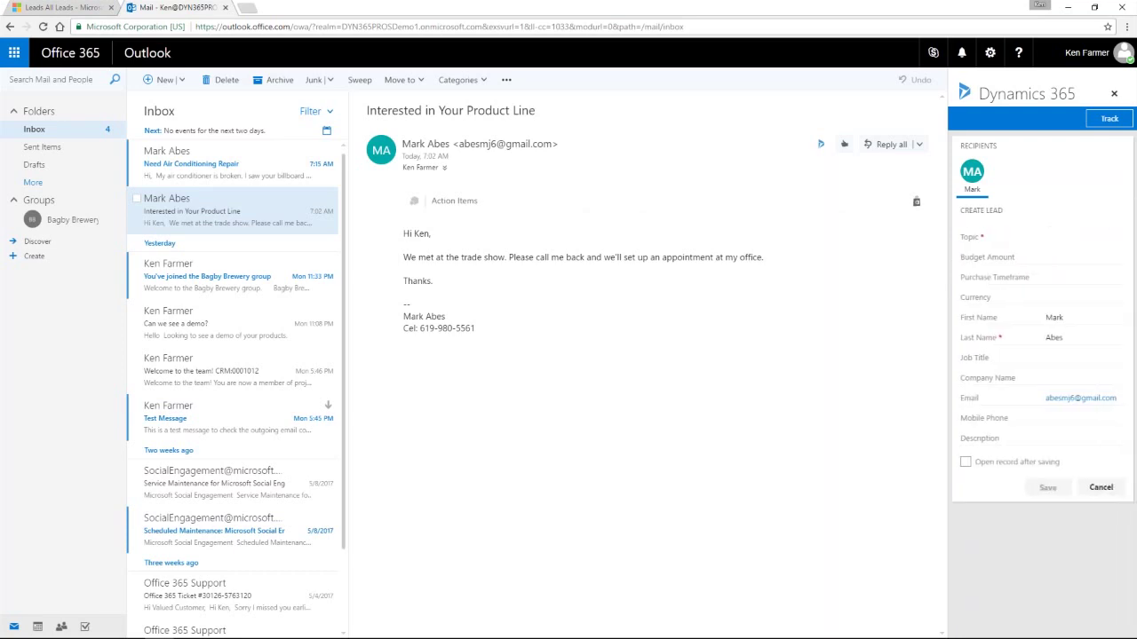
Set the new lead's topic to "From Trade show" and its job title to "Buyer"
{"action": "left_click", "coordinate": [1012, 240]}
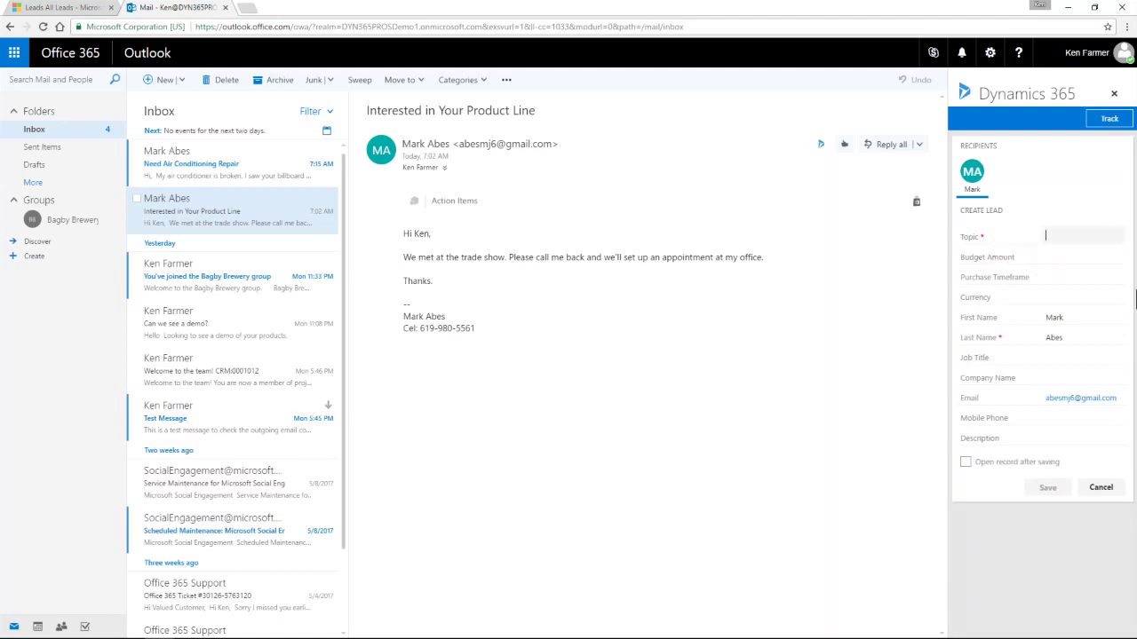
{"action": "type", "text": "From Tracde show"}
{"action": "left_click", "coordinate": [1052, 362]}
{"action": "type", "text": "Buyer"}
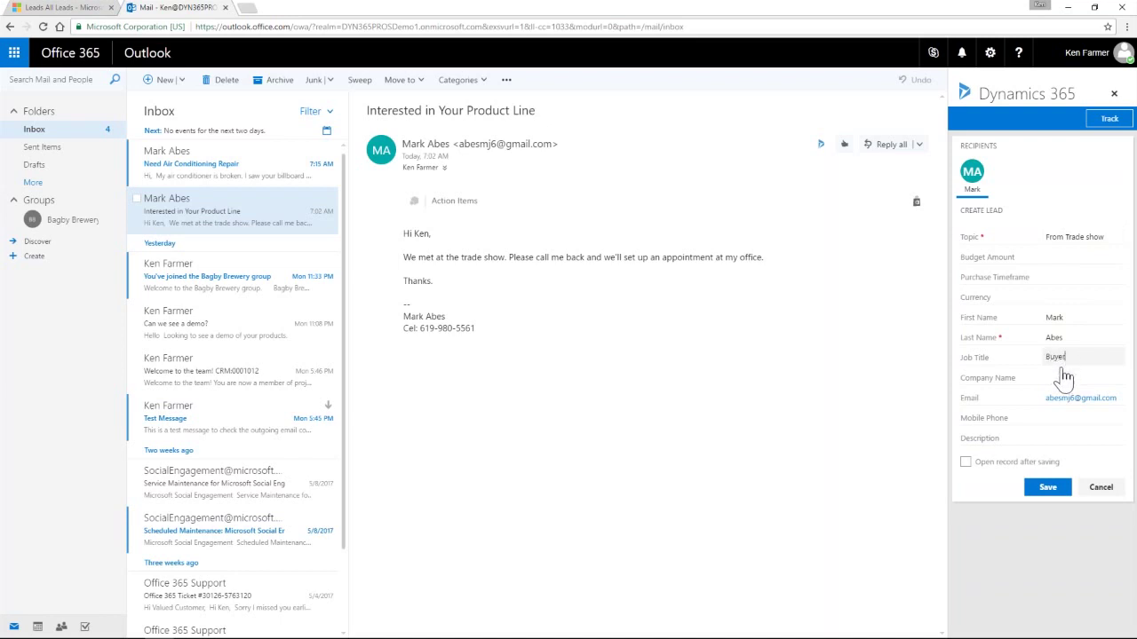
Copy the sender's mobile number from the email signature into the new lead's Mobile Phone field
{"action": "left_click", "coordinate": [1055, 378]}
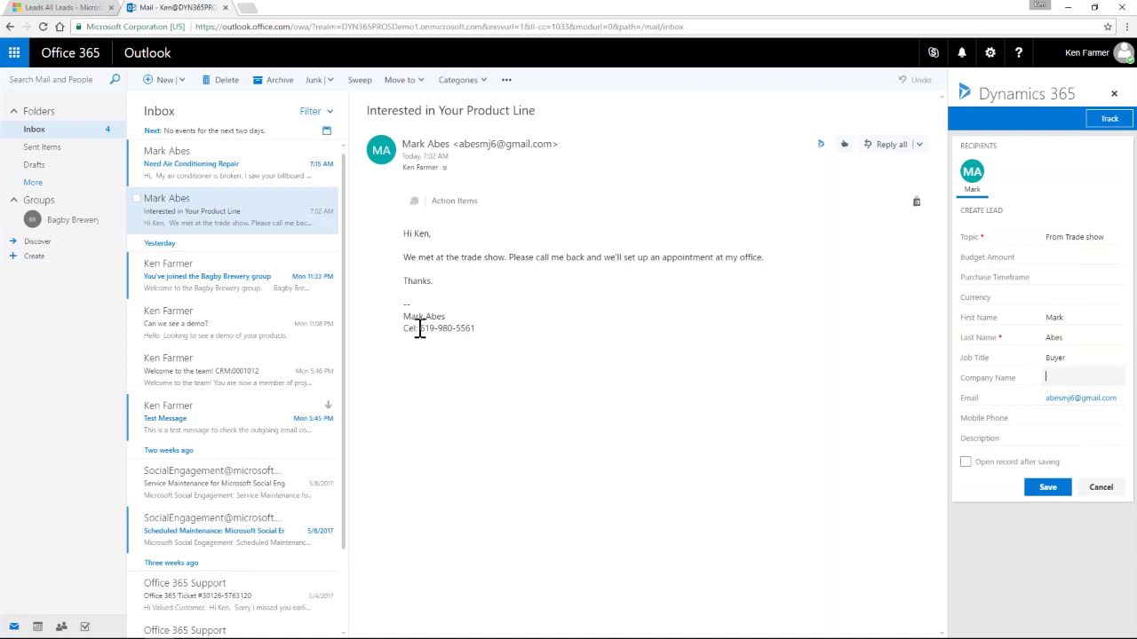
{"action": "left_click_drag", "start_coordinate": [420, 328], "coordinate": [477, 329]}
{"action": "key", "text": "ctrl+c"}
{"action": "left_click", "coordinate": [1055, 419]}
{"action": "key", "text": "ctrl+v"}
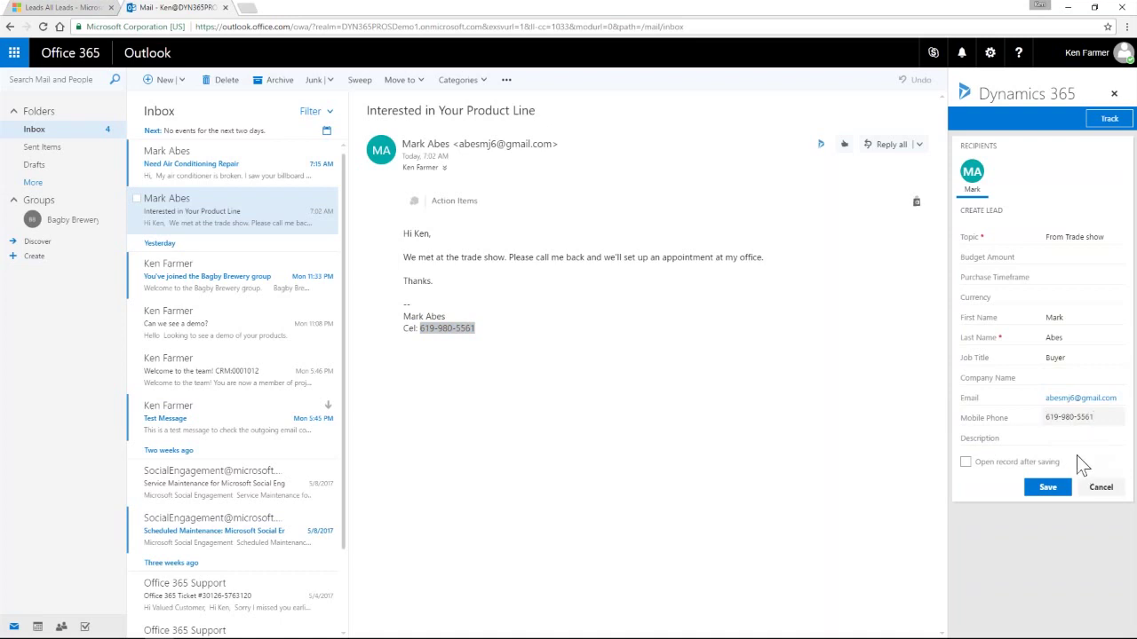
Enter the lead description "Need to follow up and contact" and save the lead
{"action": "left_click", "coordinate": [1057, 446]}
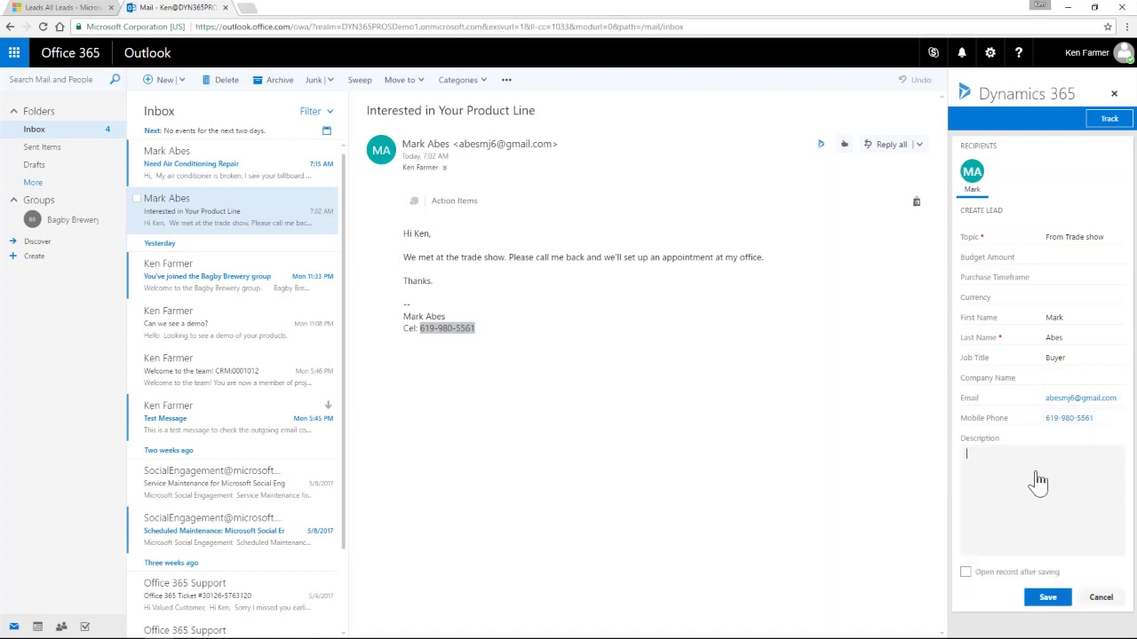
{"action": "type", "text": "Neeed to follow up and contact"}
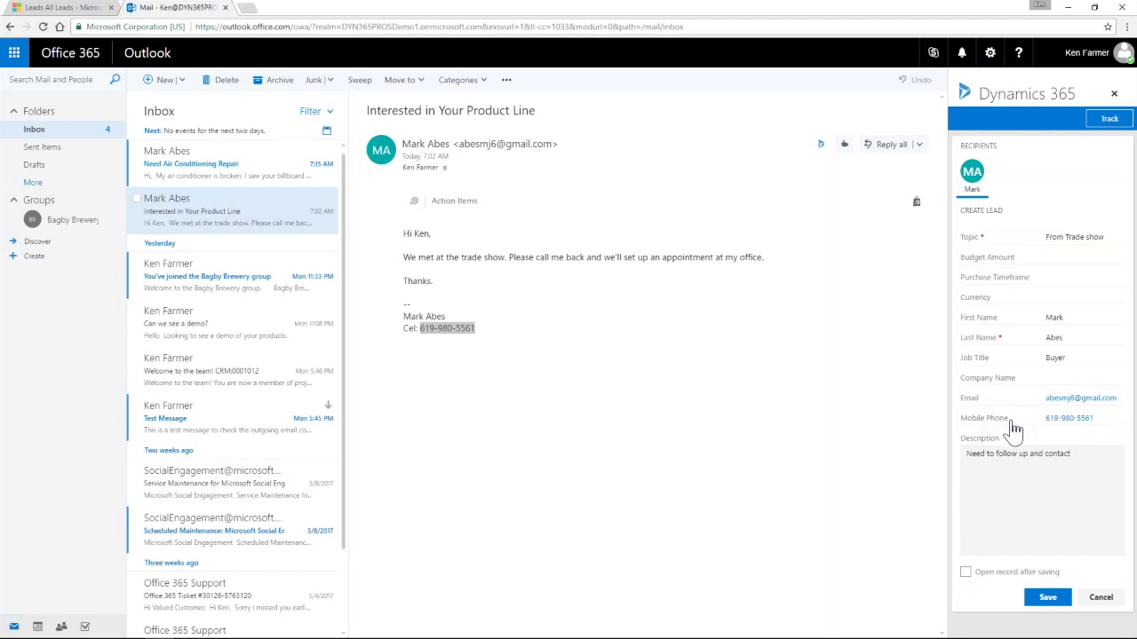
{"action": "left_click", "coordinate": [1046, 597]}
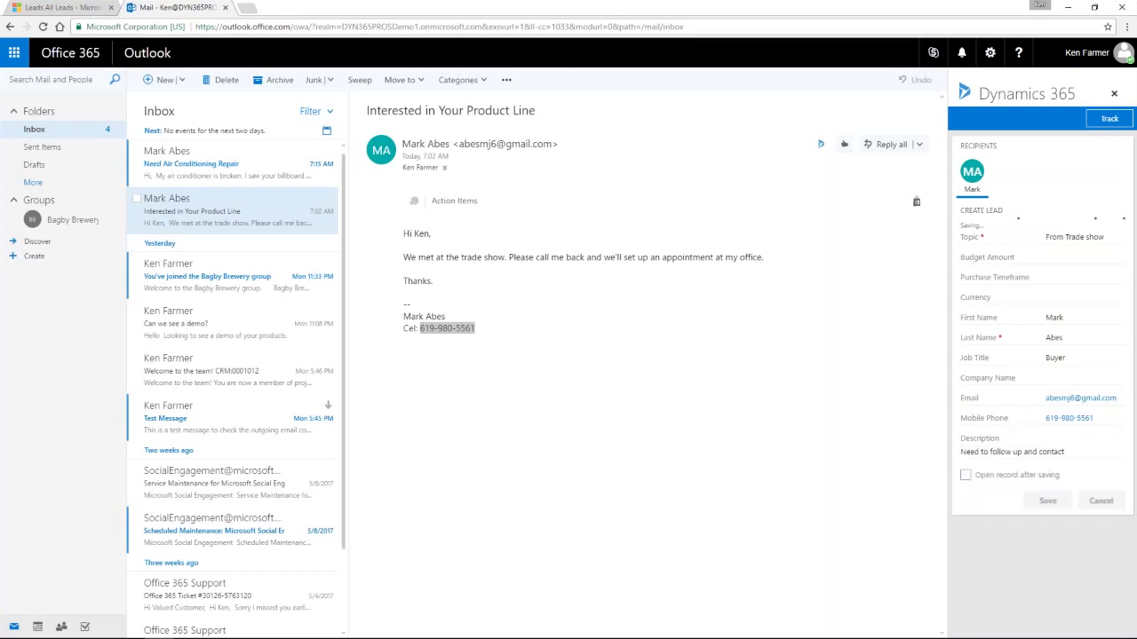
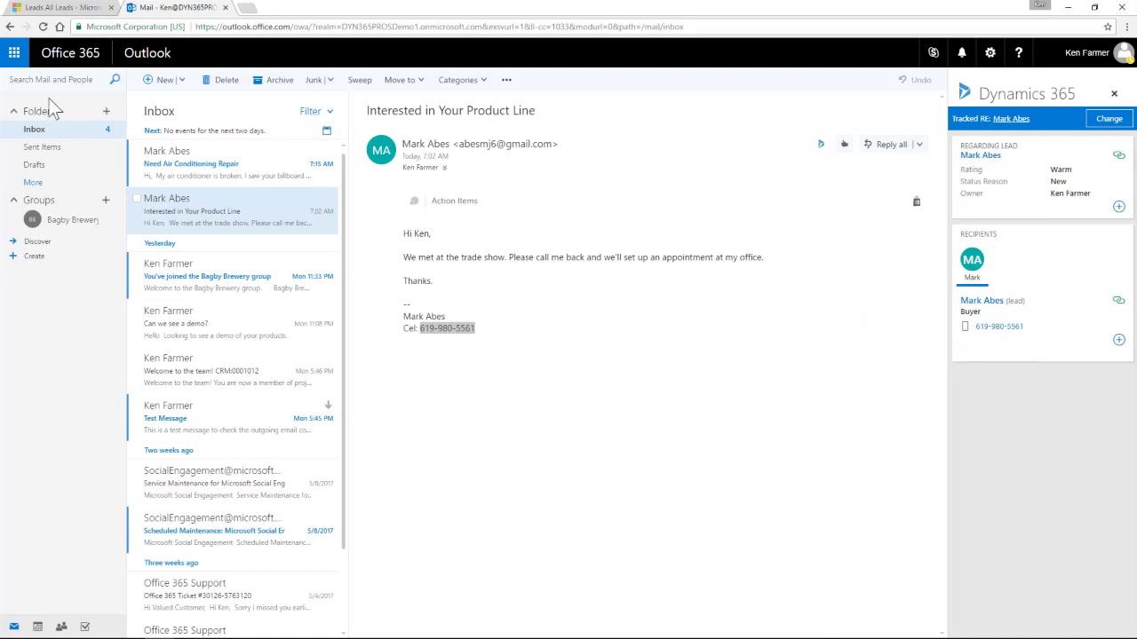
Switch back to Dynamics 365, refresh the All Leads list and open the new "From Trade show" lead
{"action": "left_click", "coordinate": [54, 7]}
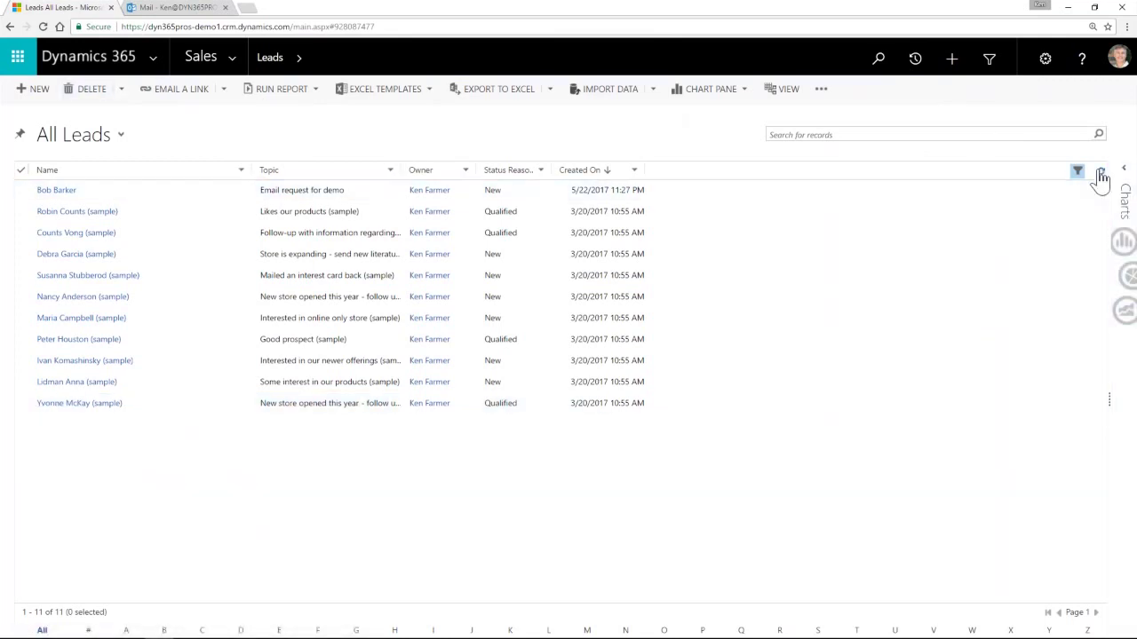
{"action": "left_click", "coordinate": [1101, 172]}
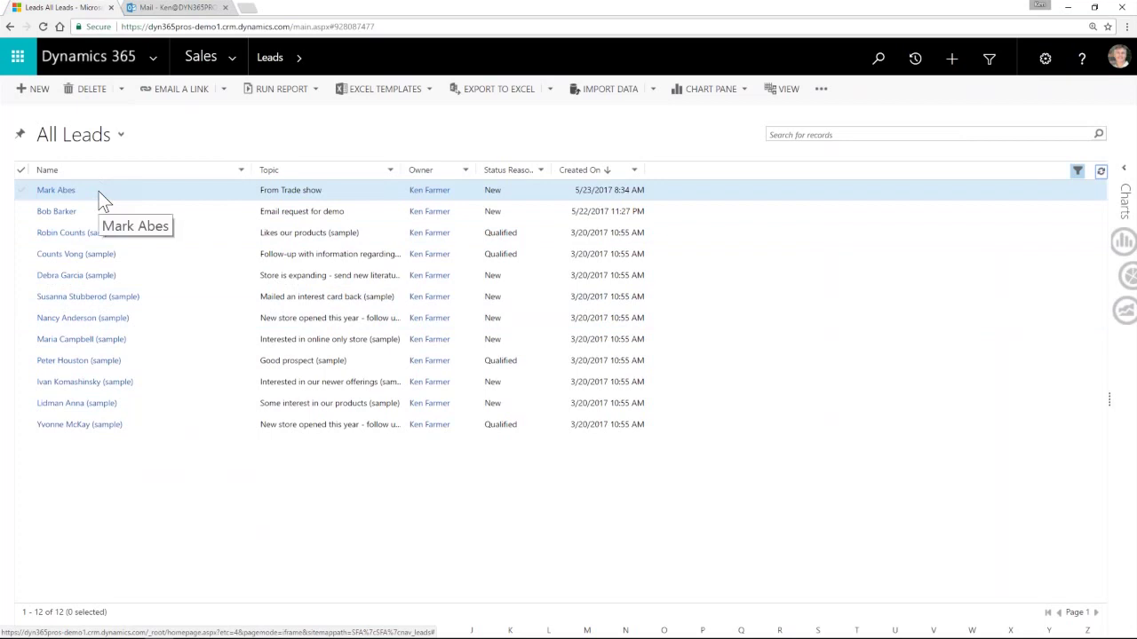
{"action": "left_click", "coordinate": [56, 191]}
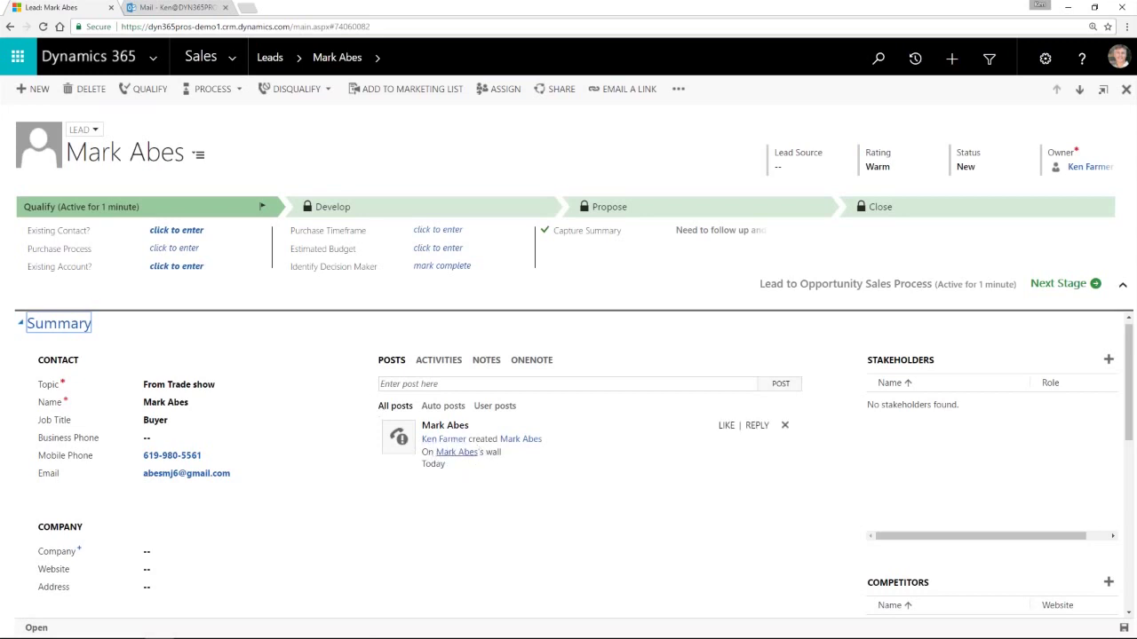
Show the lead's activities with the tracked email and look over its contact and company information
{"action": "left_click", "coordinate": [448, 368]}
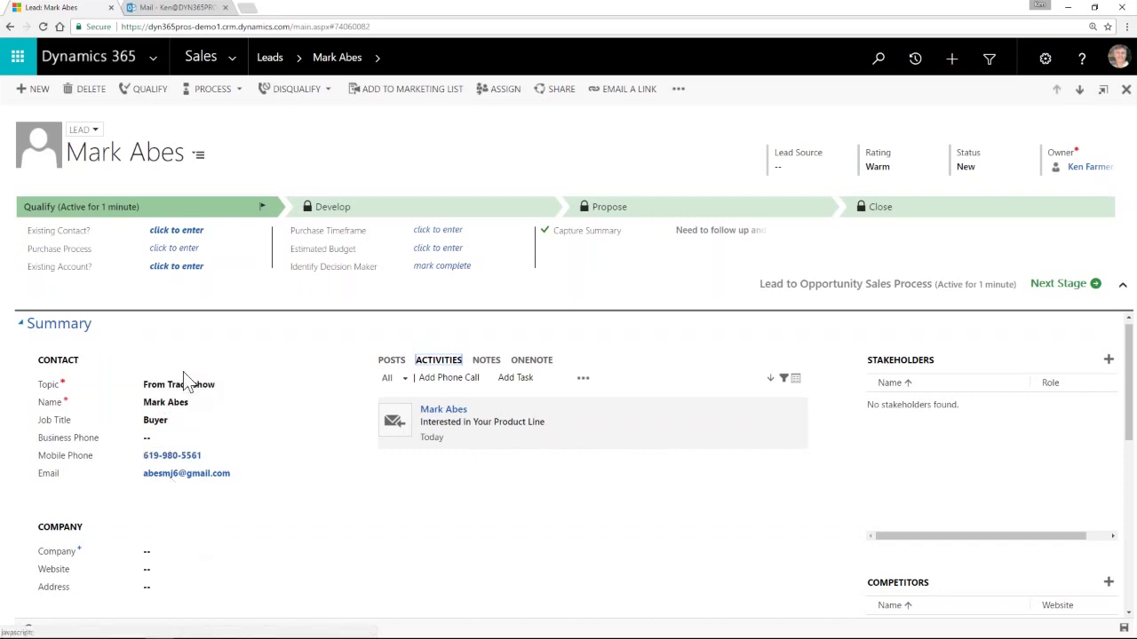
{"action": "scroll", "coordinate": [288, 464], "scroll_direction": "down", "scroll_amount": 1}
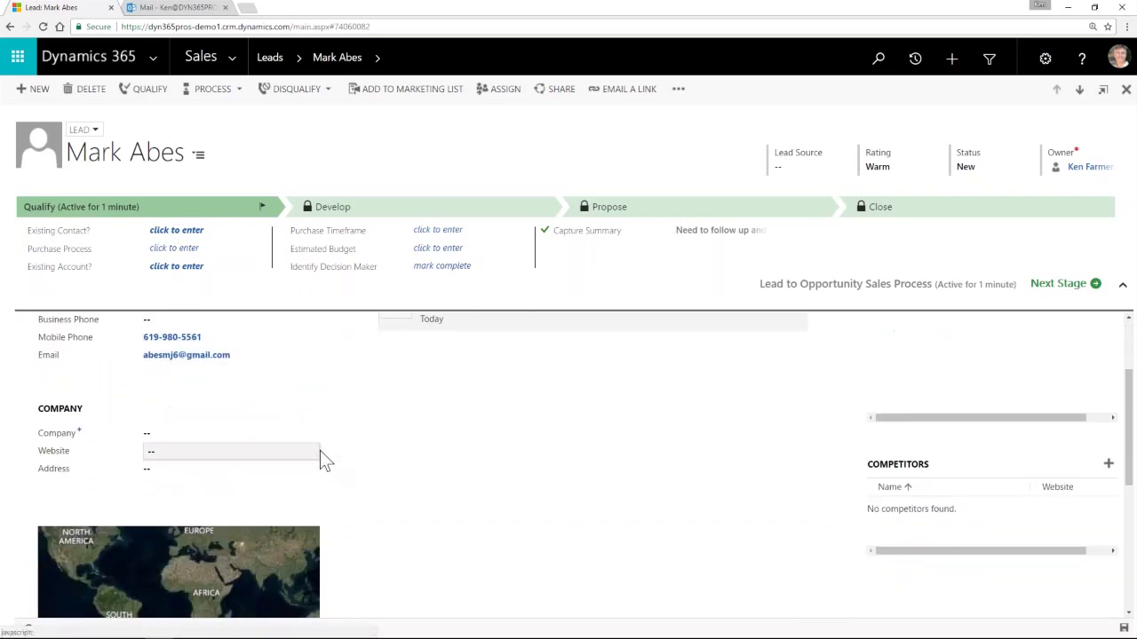
{"action": "scroll", "coordinate": [329, 458], "scroll_direction": "up", "scroll_amount": 1}
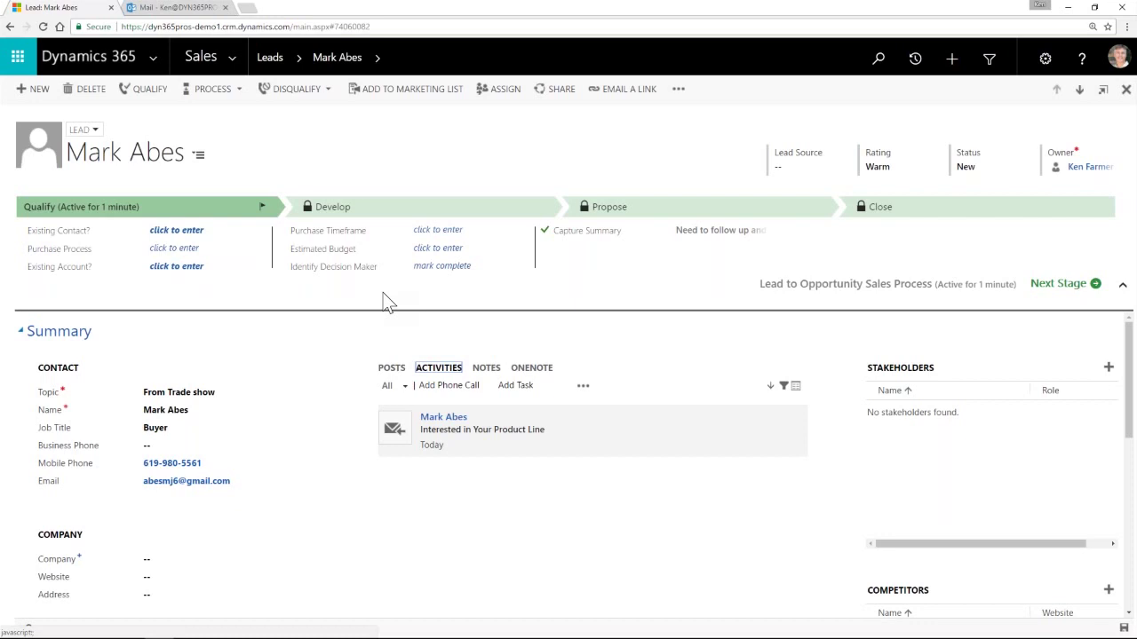
{"action": "scroll", "coordinate": [299, 420], "scroll_direction": "down", "scroll_amount": 3}
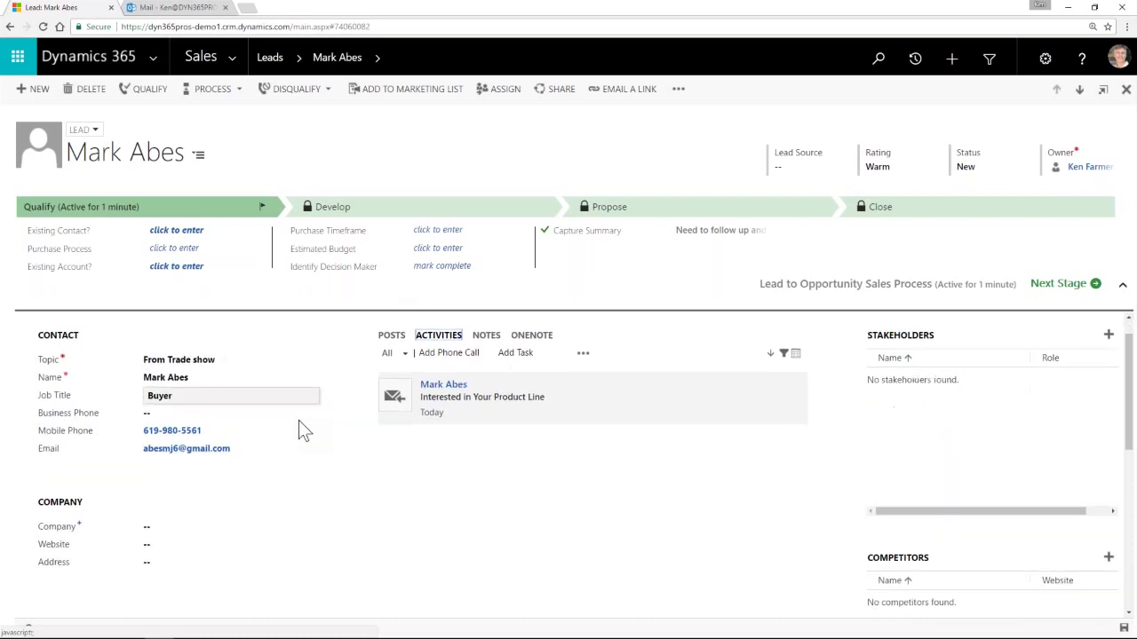
{"action": "scroll", "coordinate": [309, 414], "scroll_direction": "up", "scroll_amount": 3}
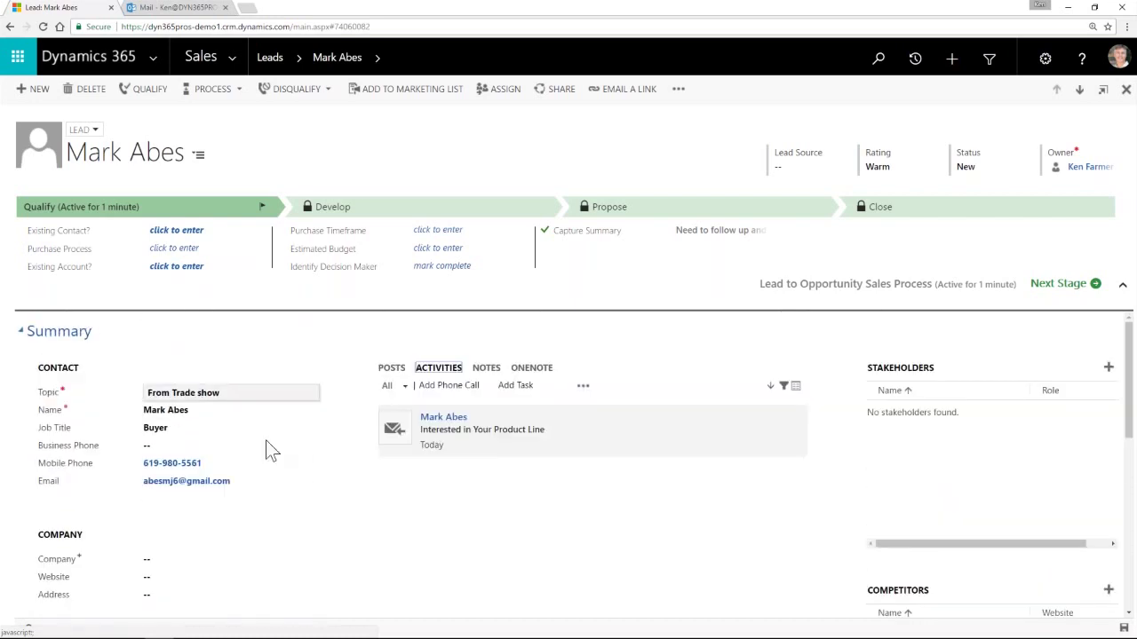
Set the lead's company to Dyn365Pros and its website to dyn365pros.com, leaving the address blank
{"action": "scroll", "coordinate": [275, 466], "scroll_direction": "down", "scroll_amount": 2}
{"action": "left_click", "coordinate": [154, 441]}
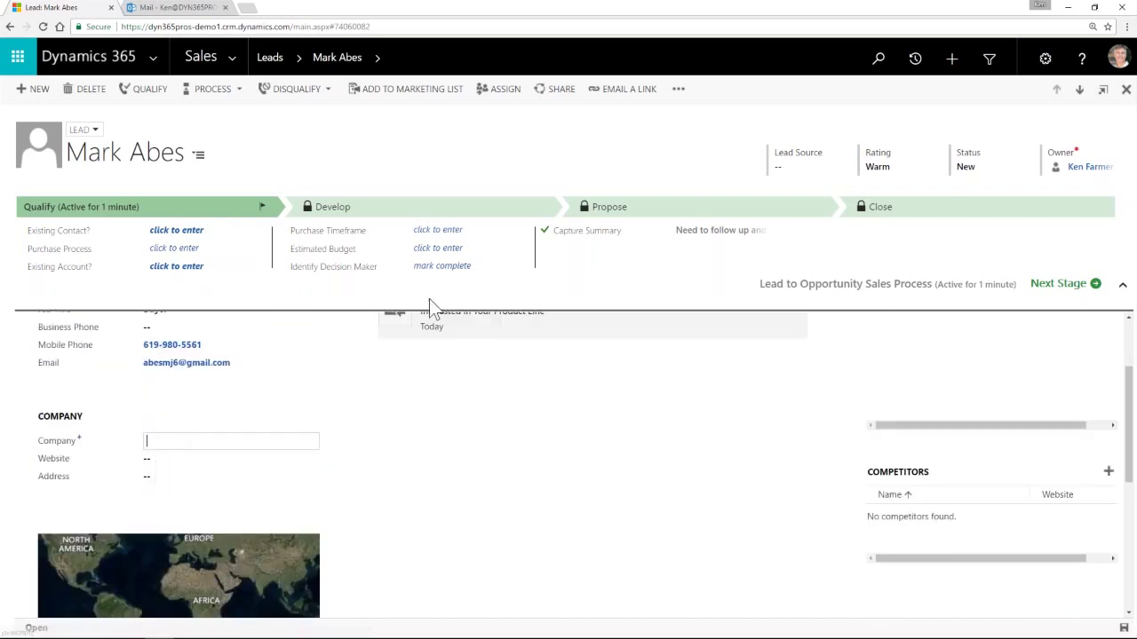
{"action": "type", "text": "Dyn365Pros"}
{"action": "key", "text": "Tab"}
{"action": "type", "text": "dyn3"}
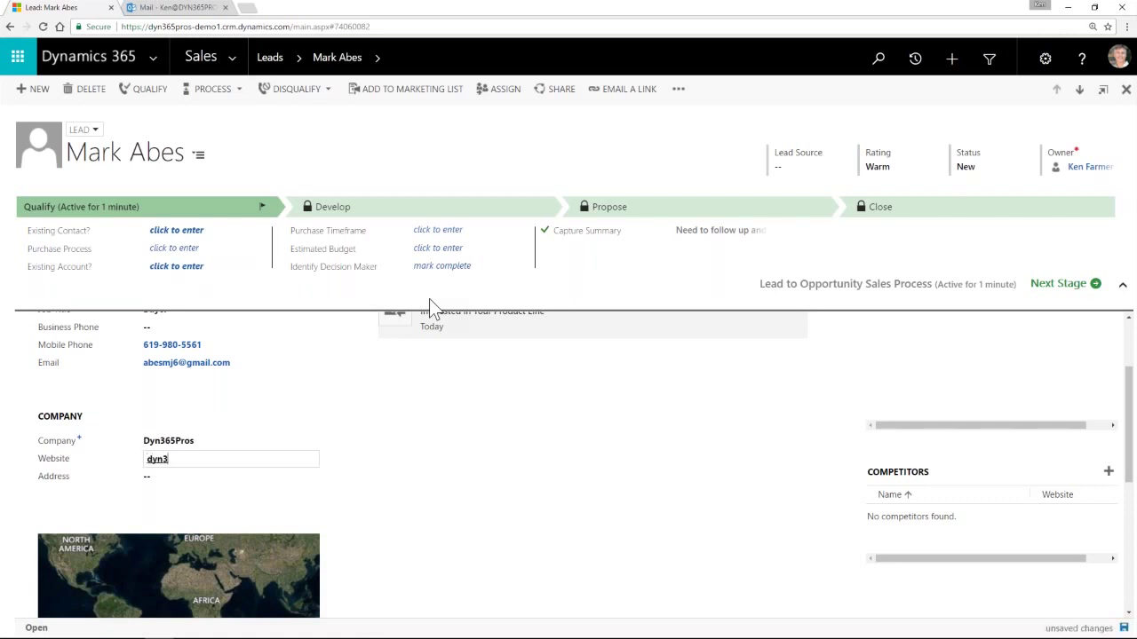
{"action": "type", "text": "65pros.com"}
{"action": "key", "text": "Tab"}
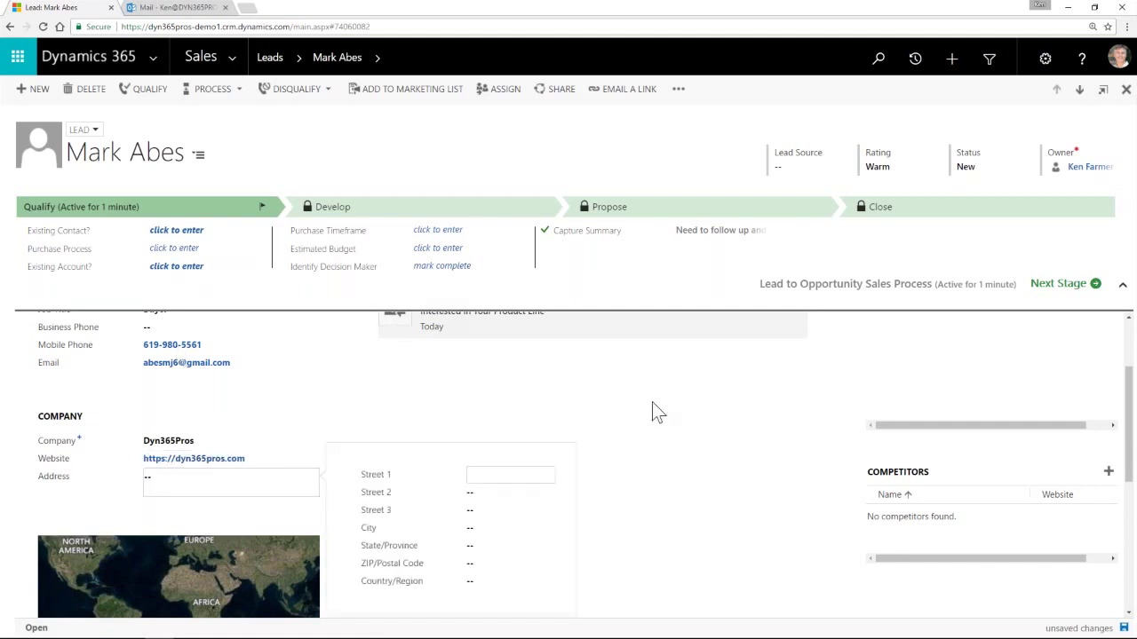
{"action": "left_click", "coordinate": [664, 469]}
Examine the lead's Details section and the Develop stage of the Lead to Opportunity Sales Process
{"action": "scroll", "coordinate": [665, 475], "scroll_direction": "down", "scroll_amount": 3}
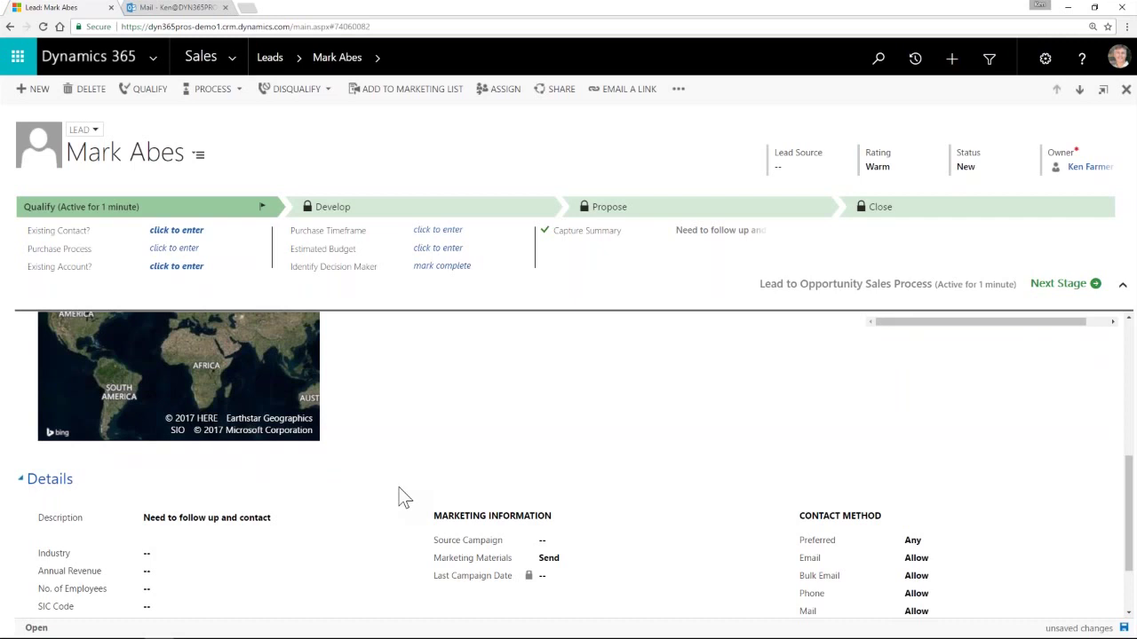
{"action": "scroll", "coordinate": [411, 498], "scroll_direction": "down", "scroll_amount": 1}
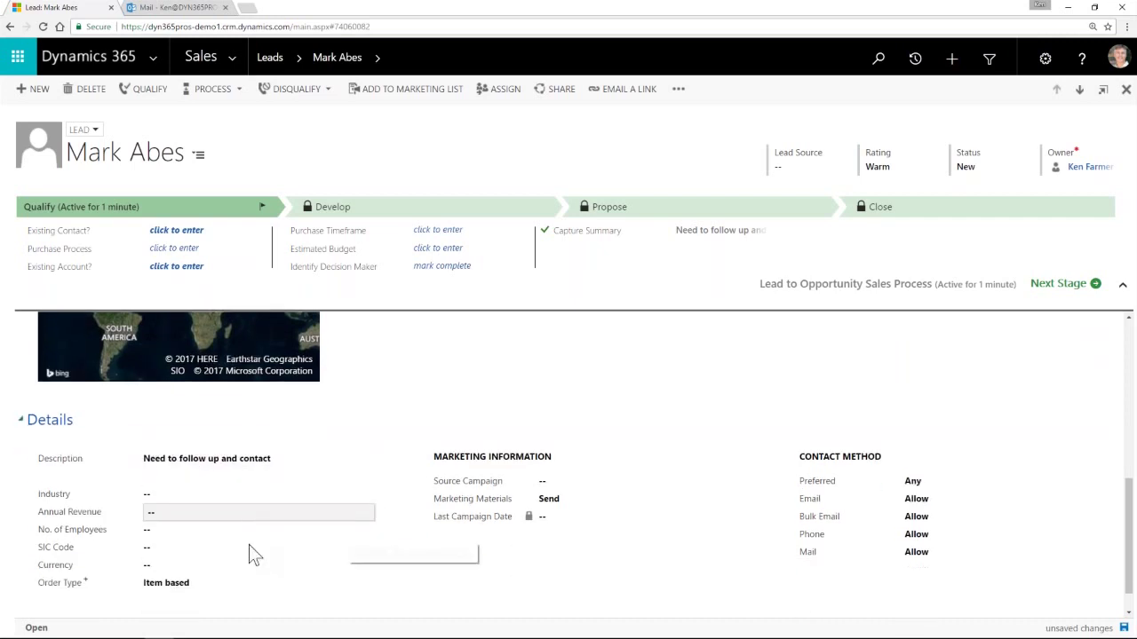
{"action": "scroll", "coordinate": [430, 512], "scroll_direction": "down", "scroll_amount": 1}
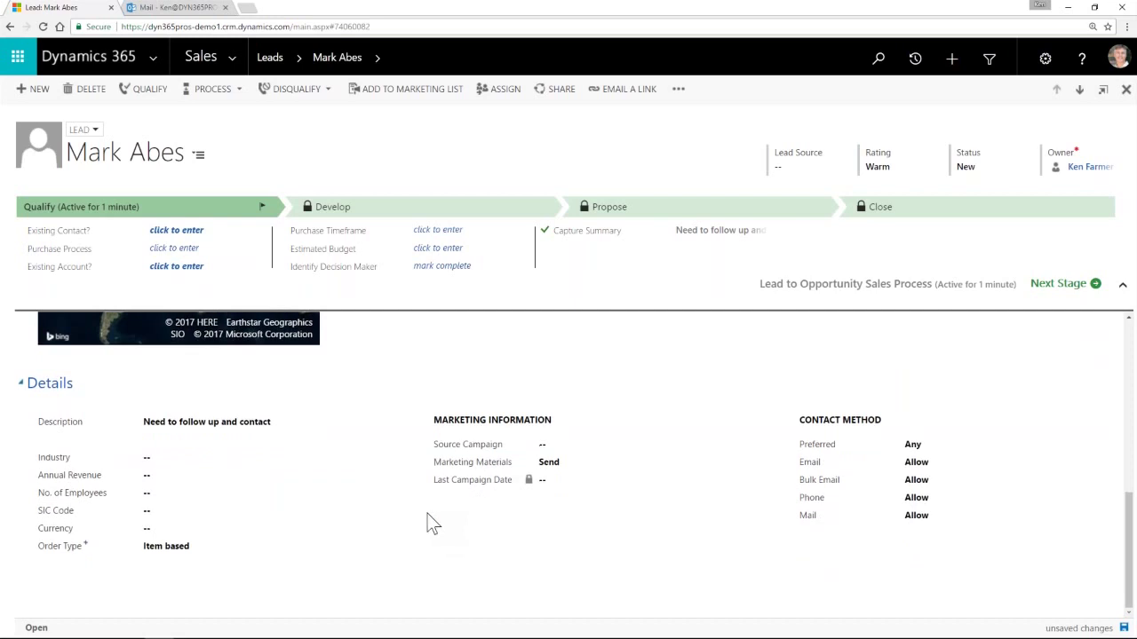
{"action": "scroll", "coordinate": [427, 514], "scroll_direction": "up", "scroll_amount": 4}
{"action": "scroll", "coordinate": [424, 524], "scroll_direction": "up", "scroll_amount": 3}
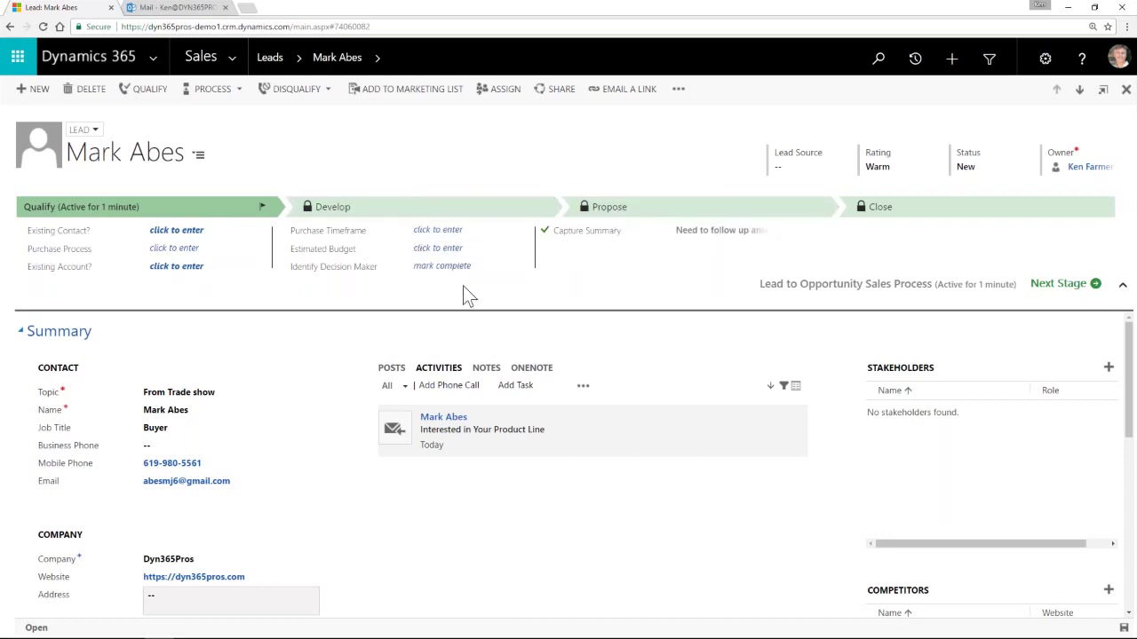
{"action": "left_click", "coordinate": [366, 214]}
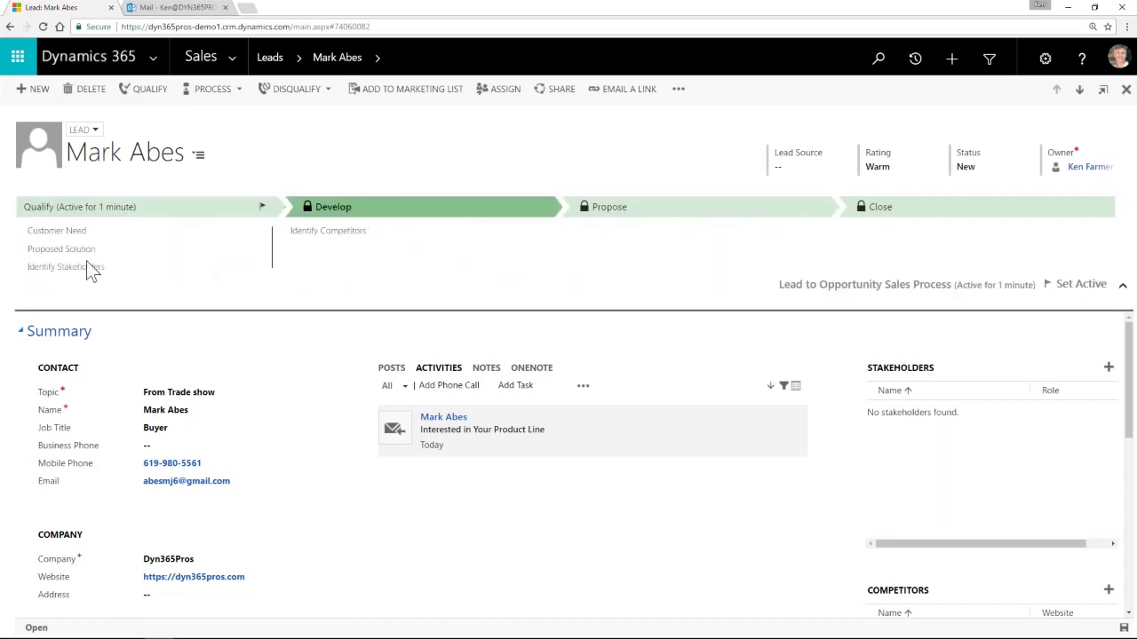
Review the Propose and Close stages of the lead's sales process and return to the Qualify stage
{"action": "left_click", "coordinate": [670, 217]}
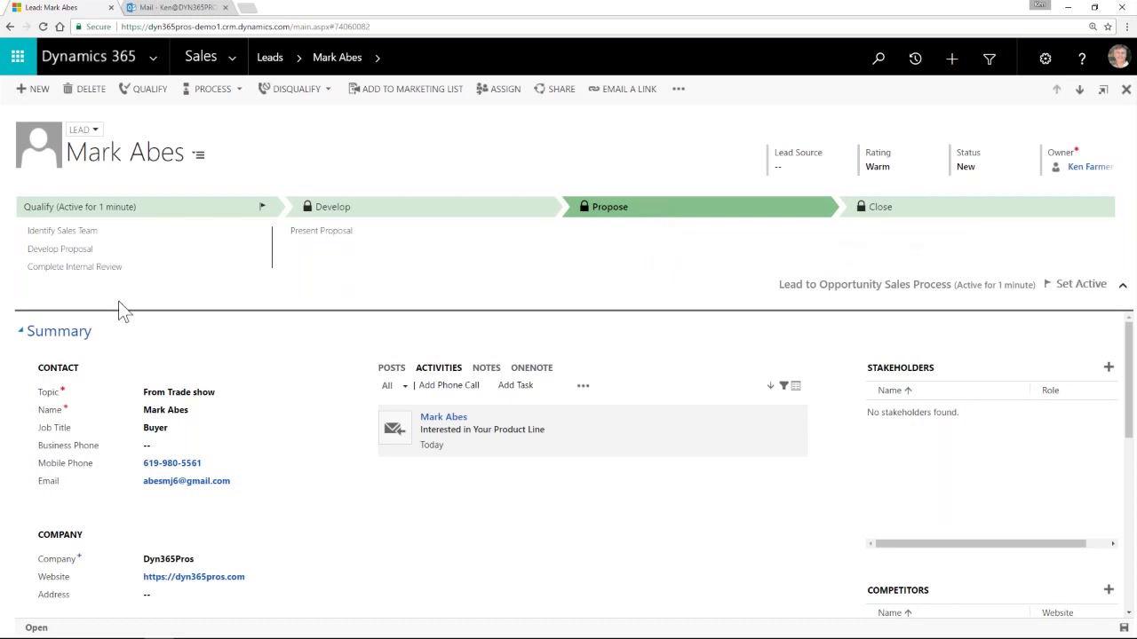
{"action": "left_click", "coordinate": [895, 219]}
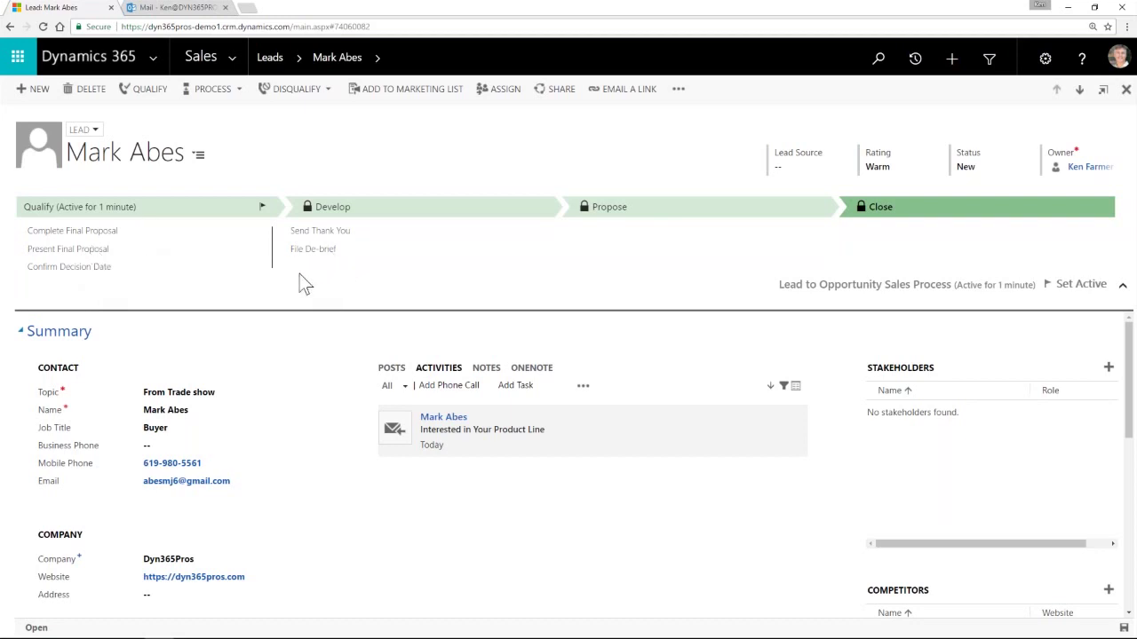
{"action": "left_click", "coordinate": [164, 213]}
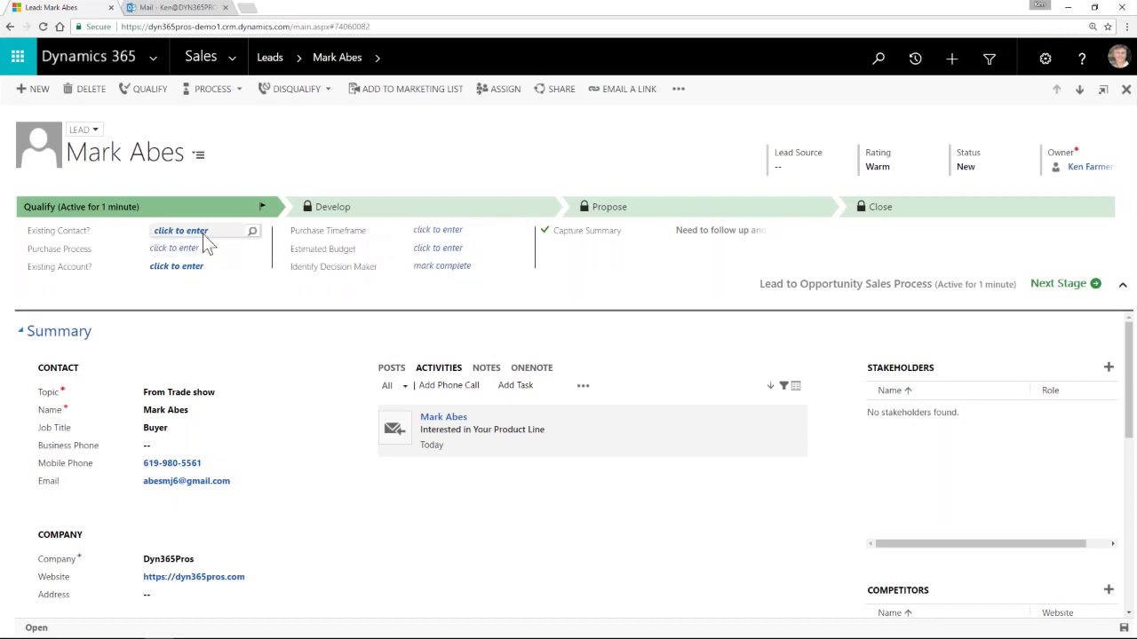
Set the Qualify stage's Purchase Process to Individual, leaving the existing contact blank
{"action": "left_click", "coordinate": [182, 231]}
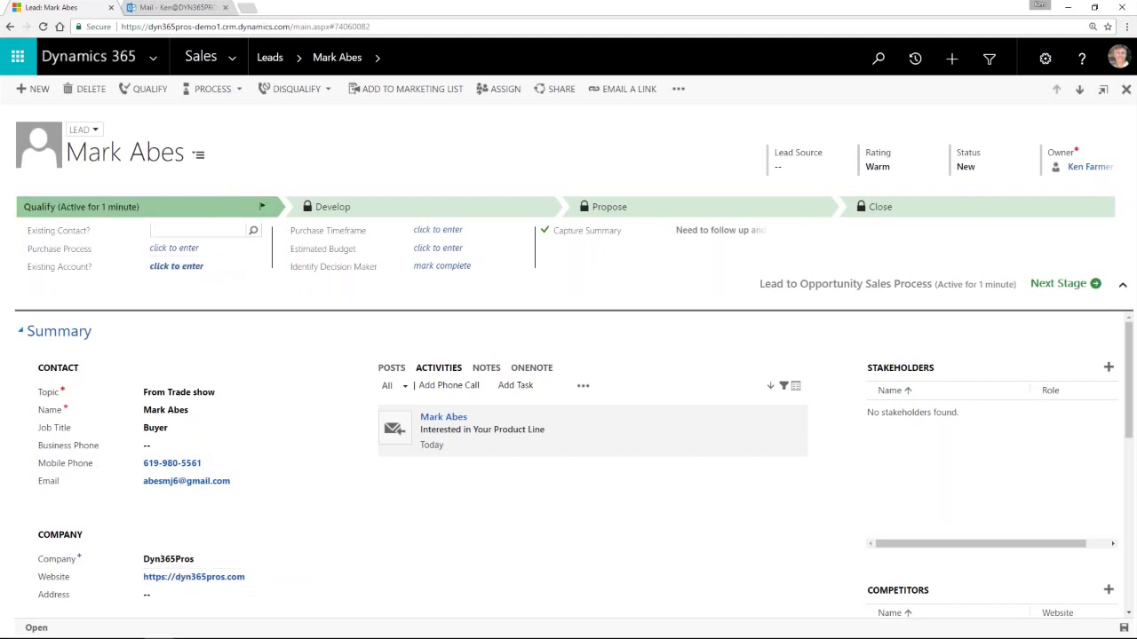
{"action": "left_click", "coordinate": [198, 252]}
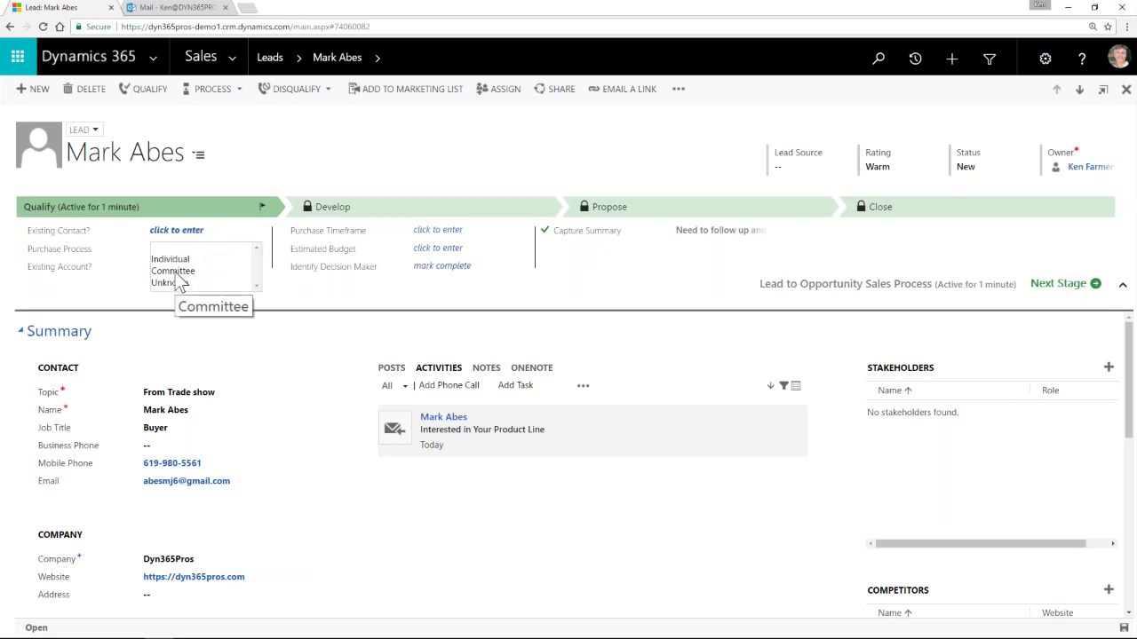
{"action": "left_click", "coordinate": [173, 258]}
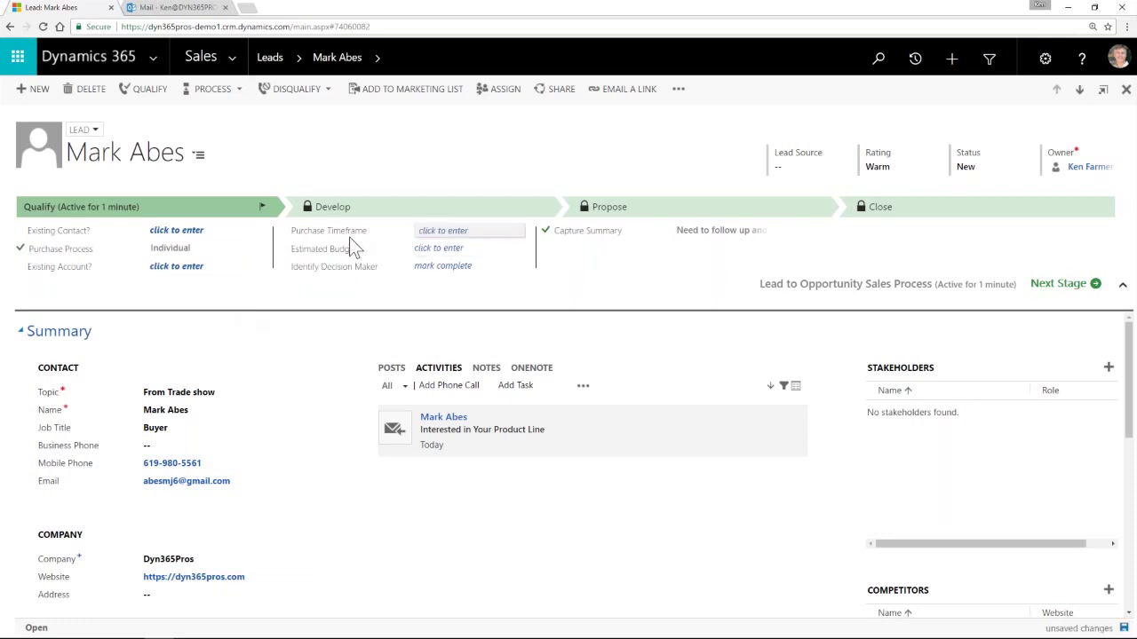
Set the lead's Purchase Timeframe to Next Quarter and mark Identify Decision Maker as complete
{"action": "left_click", "coordinate": [440, 234]}
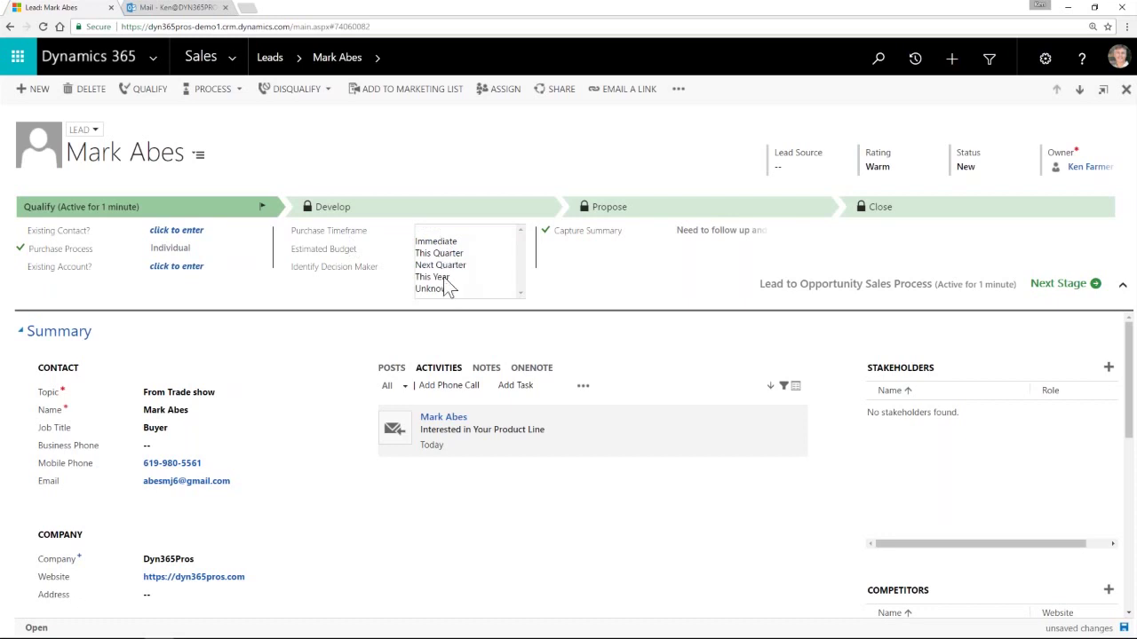
{"action": "left_click", "coordinate": [436, 252]}
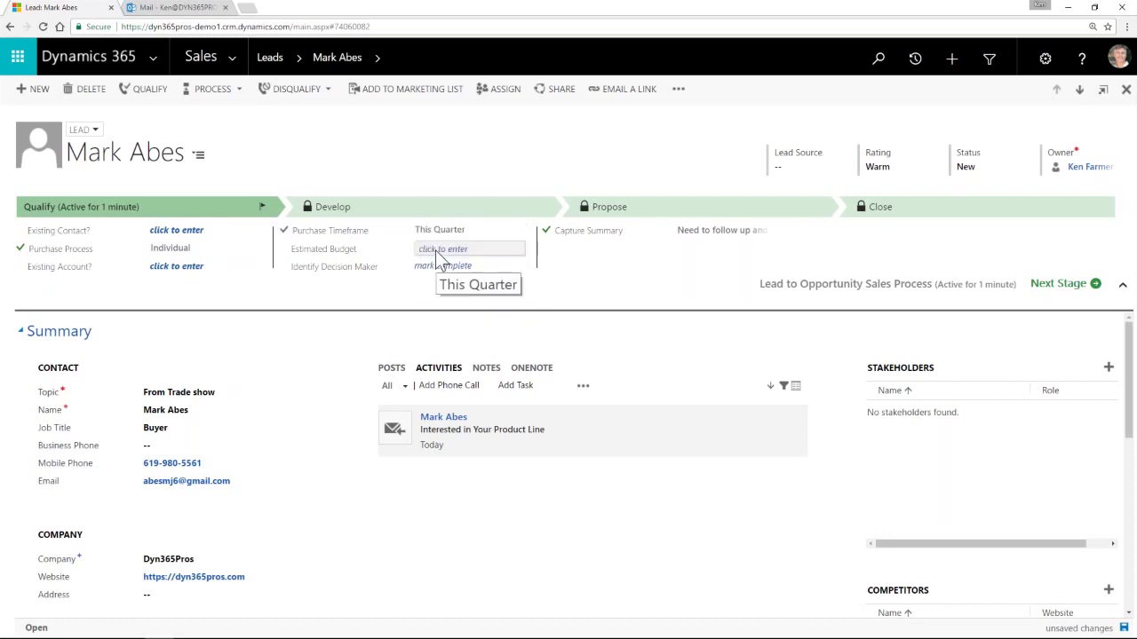
{"action": "left_click", "coordinate": [436, 228]}
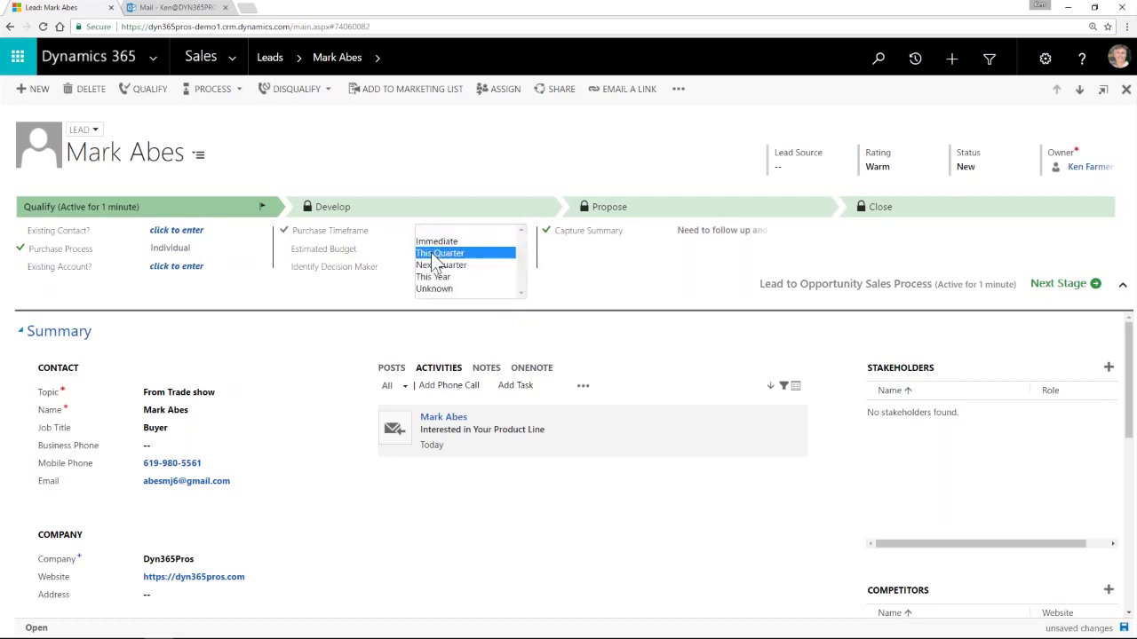
{"action": "left_click", "coordinate": [433, 266]}
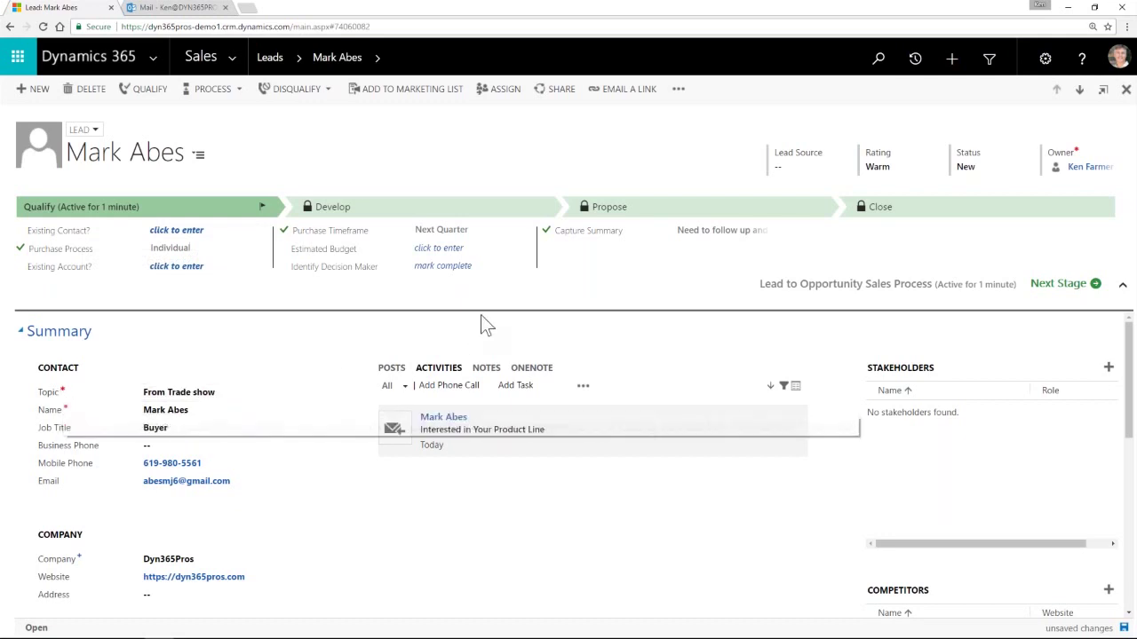
{"action": "left_click", "coordinate": [434, 266]}
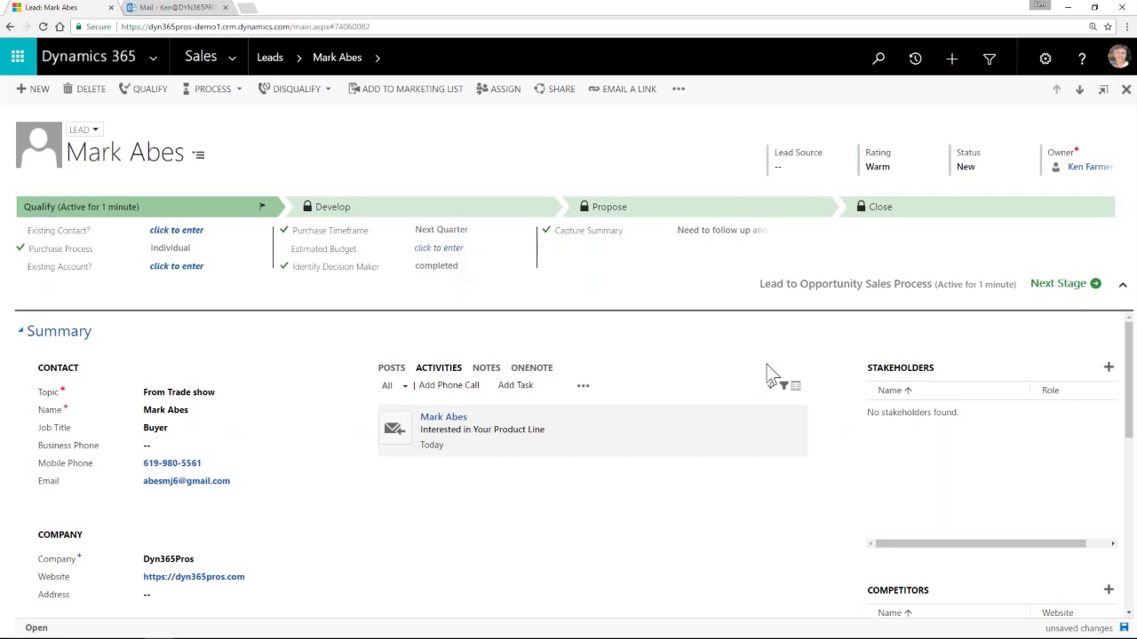
Look over the lead's stakeholders, competitors, and Details section with its marketing information and contact method
{"action": "scroll", "coordinate": [765, 352], "scroll_direction": "down", "scroll_amount": 2}
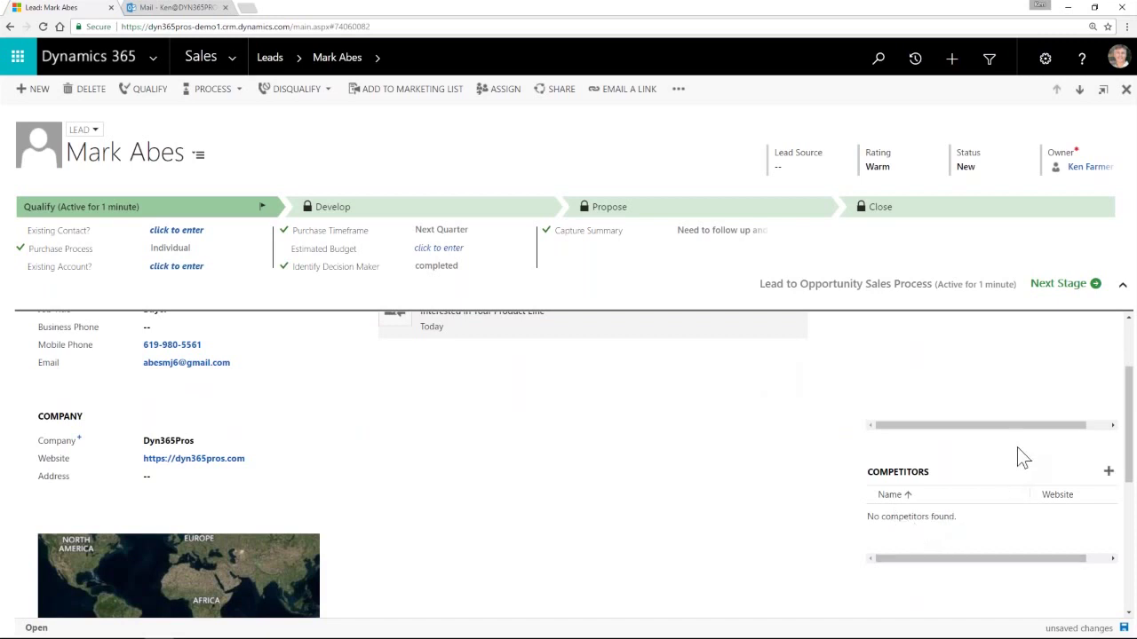
{"action": "scroll", "coordinate": [1014, 458], "scroll_direction": "up", "scroll_amount": 2}
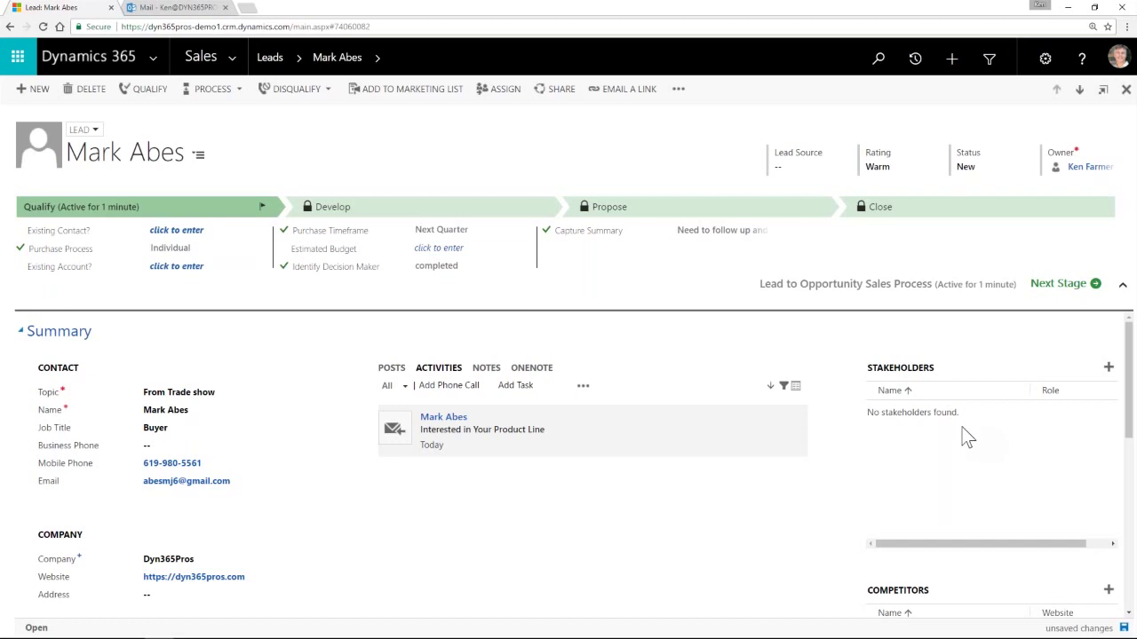
{"action": "scroll", "coordinate": [988, 458], "scroll_direction": "down", "scroll_amount": 5}
{"action": "scroll", "coordinate": [992, 470], "scroll_direction": "down", "scroll_amount": 2}
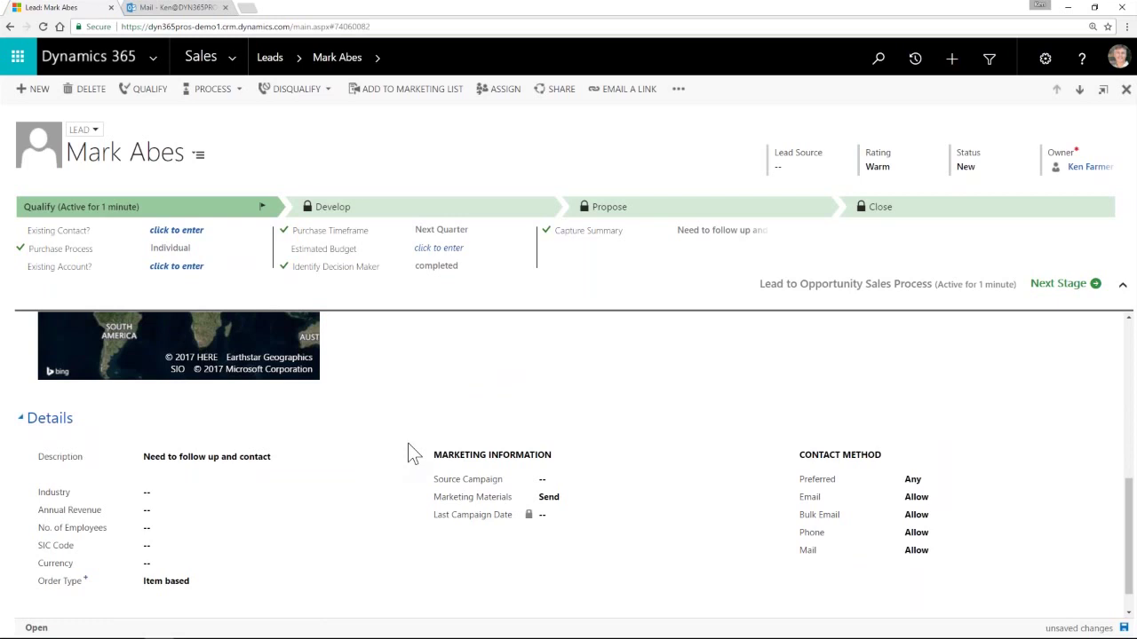
{"action": "scroll", "coordinate": [407, 445], "scroll_direction": "down", "scroll_amount": 1}
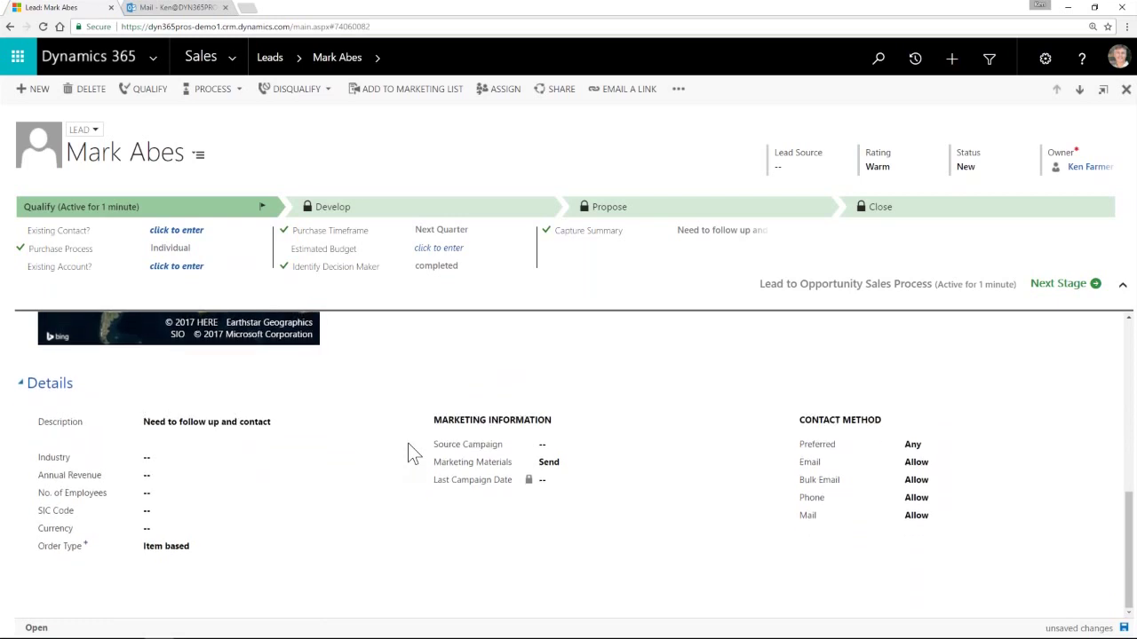
{"action": "scroll", "coordinate": [408, 443], "scroll_direction": "up", "scroll_amount": 1}
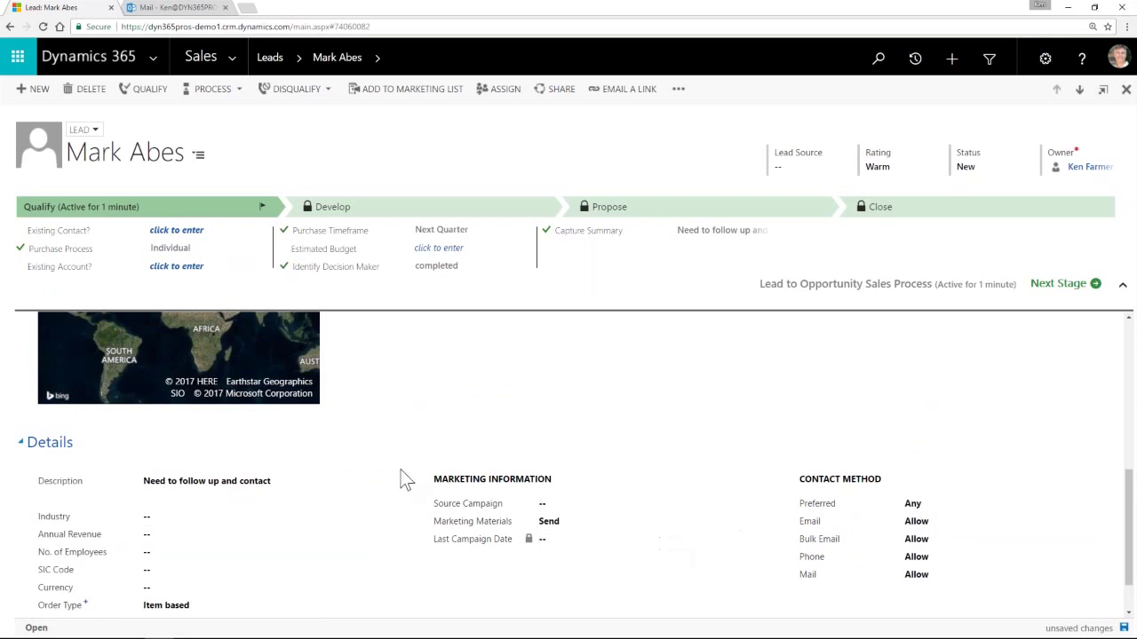
{"action": "scroll", "coordinate": [408, 491], "scroll_direction": "up", "scroll_amount": 10}
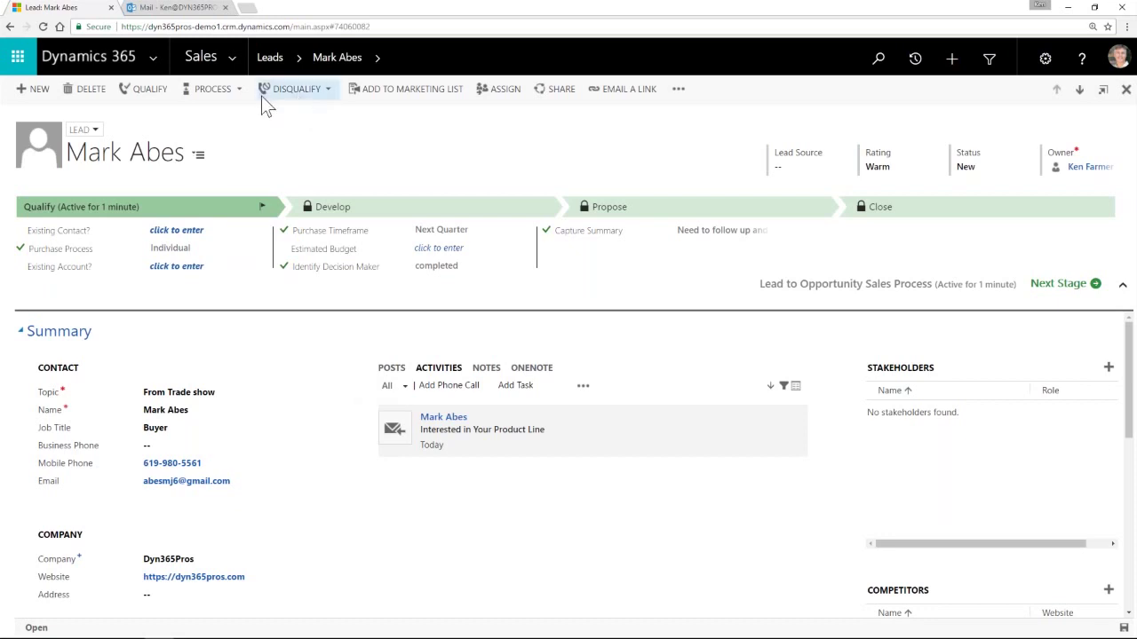
Qualify the lead into an opportunity and look over the opportunity's summary, sales team and competitors
{"action": "left_click", "coordinate": [145, 93]}
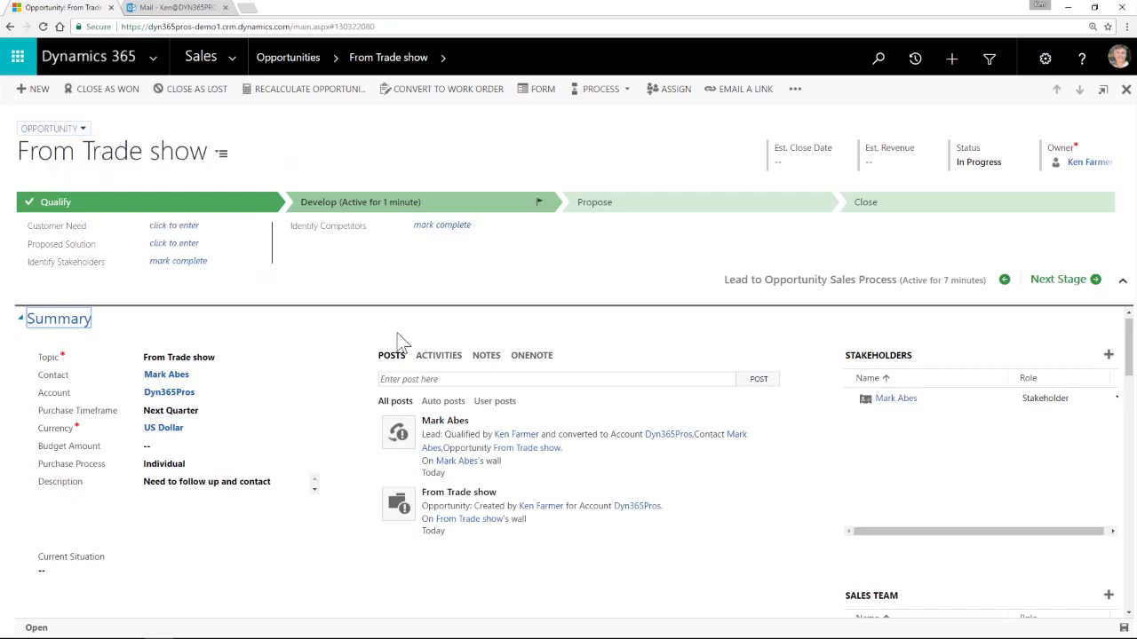
{"action": "scroll", "coordinate": [350, 482], "scroll_direction": "down", "scroll_amount": 2}
{"action": "scroll", "coordinate": [349, 478], "scroll_direction": "down", "scroll_amount": 5}
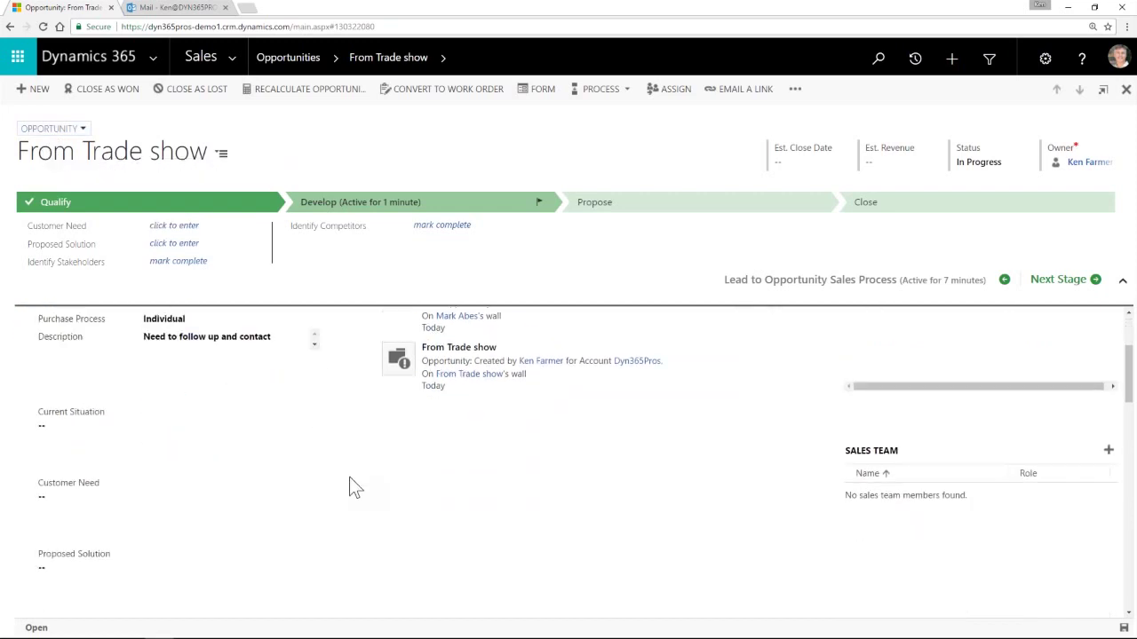
{"action": "scroll", "coordinate": [349, 487], "scroll_direction": "down", "scroll_amount": 5}
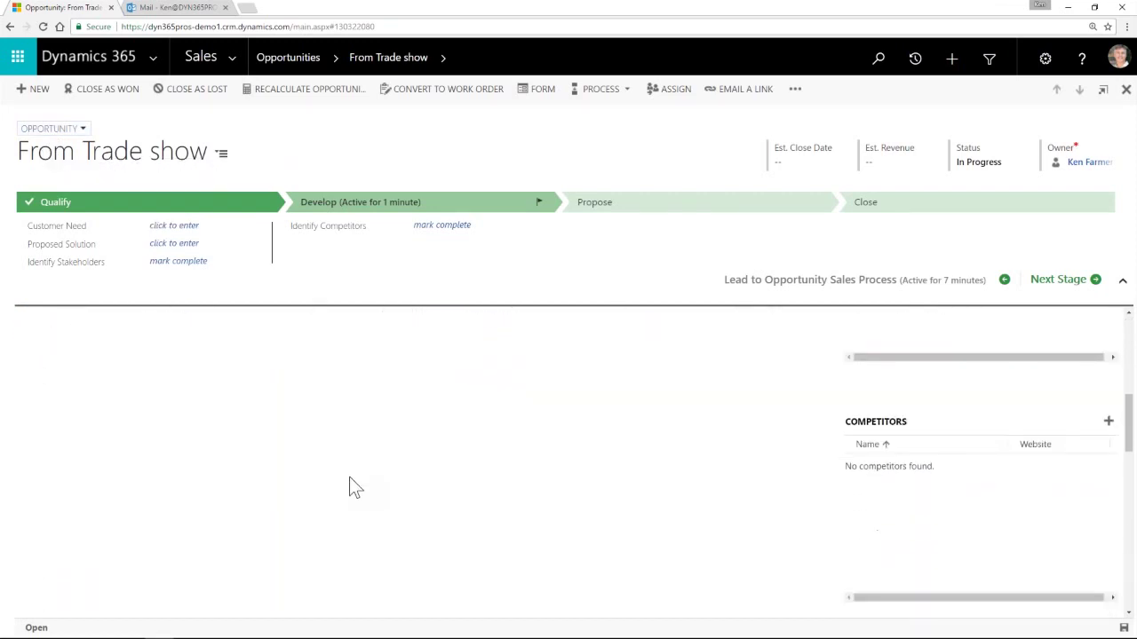
{"action": "scroll", "coordinate": [349, 478], "scroll_direction": "down", "scroll_amount": 2}
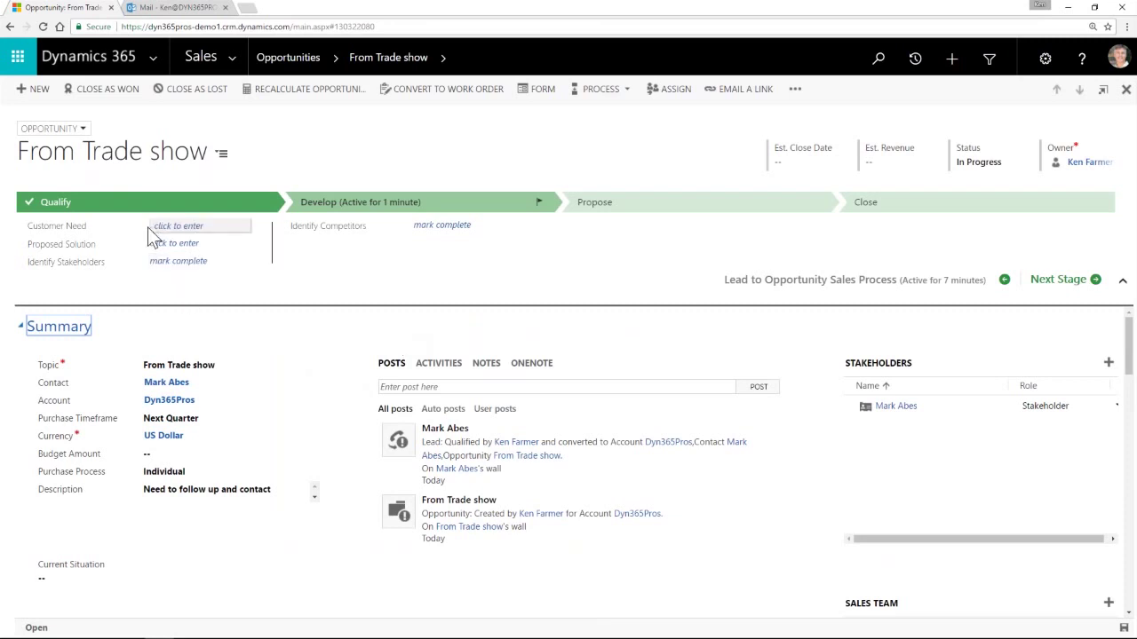
Mark Identify Stakeholders and Identify Competitors as complete in the opportunity's Develop stage, leaving Customer Need blank
{"action": "left_click", "coordinate": [180, 225]}
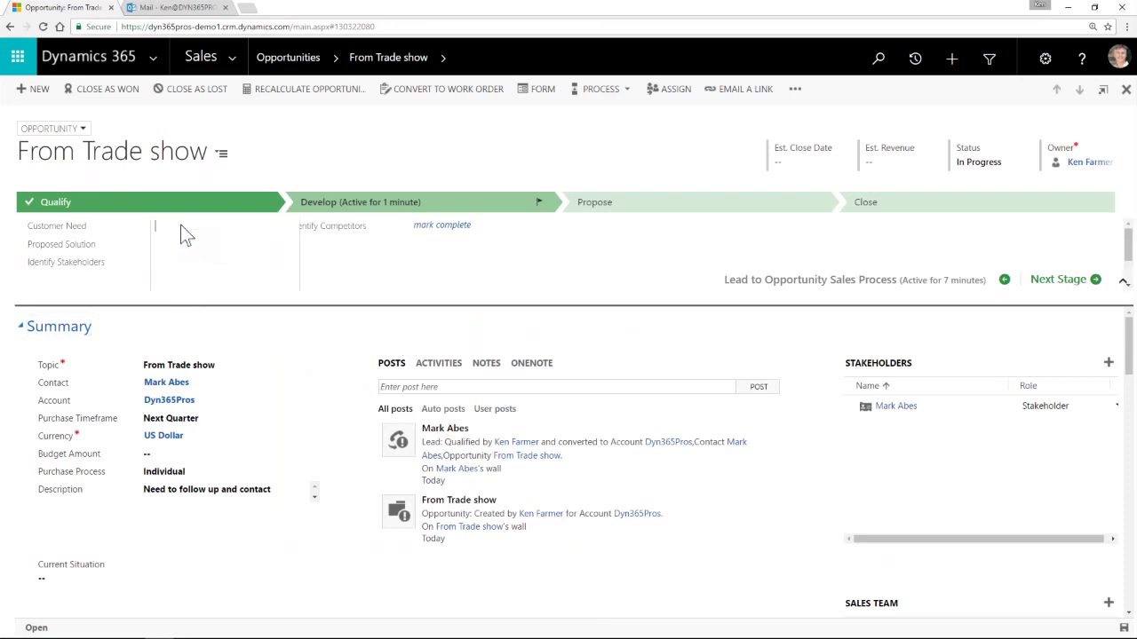
{"action": "left_click", "coordinate": [99, 245]}
{"action": "left_click", "coordinate": [79, 265]}
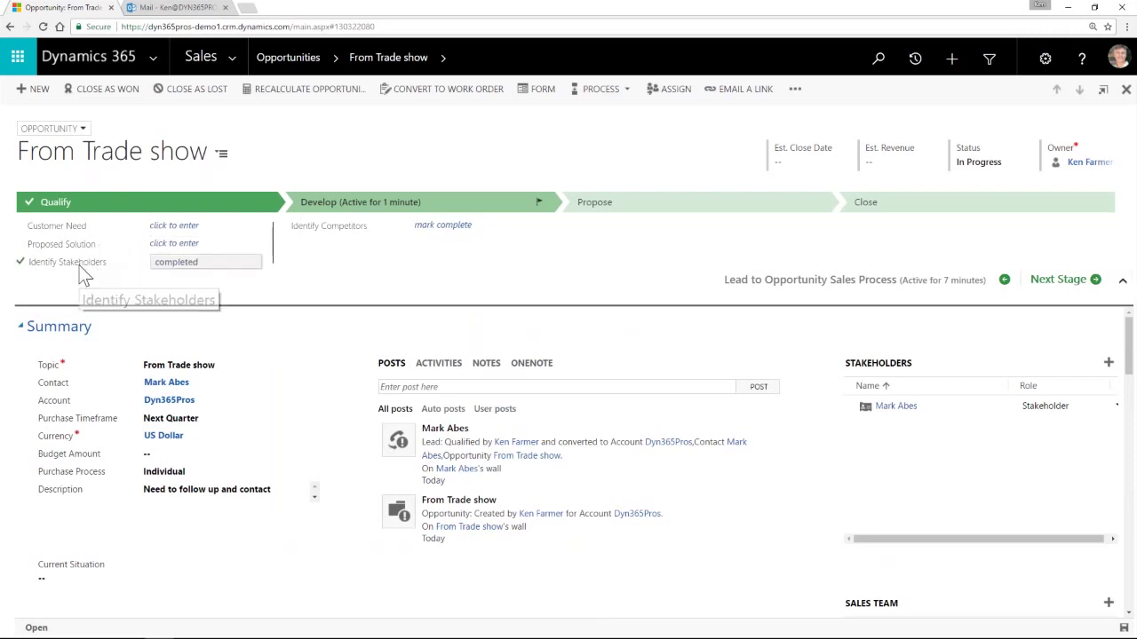
{"action": "left_click", "coordinate": [335, 230]}
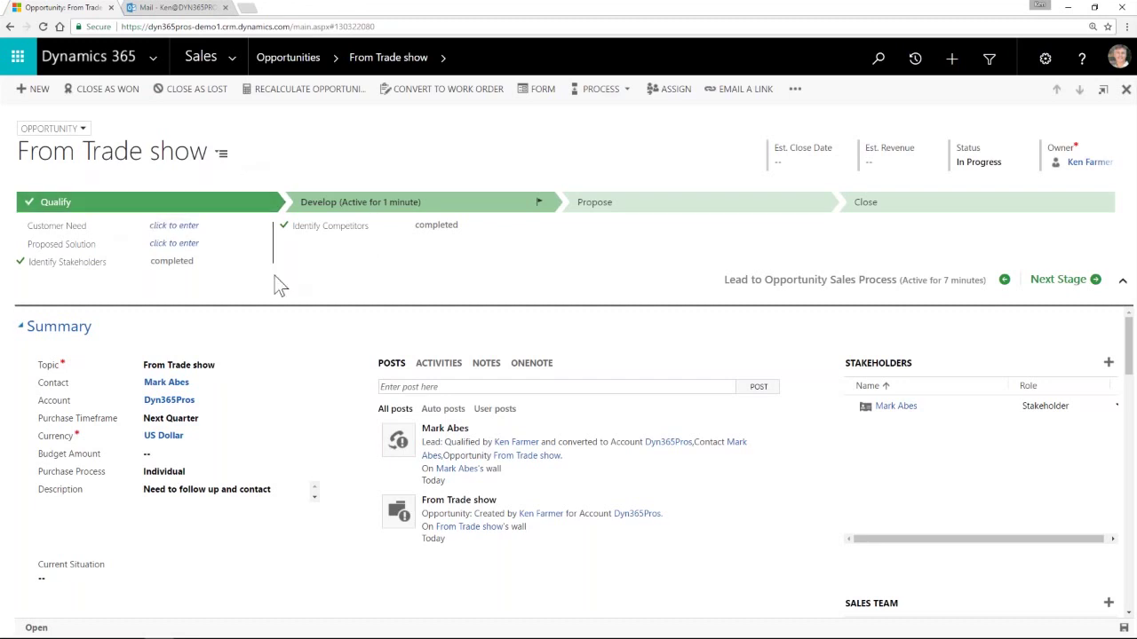
Check the opportunity's activities for the tracked email and read its posts about the lead qualification and opportunity creation
{"action": "scroll", "coordinate": [369, 342], "scroll_direction": "down", "scroll_amount": 1}
{"action": "scroll", "coordinate": [399, 369], "scroll_direction": "up", "scroll_amount": 1}
{"action": "left_click", "coordinate": [441, 364]}
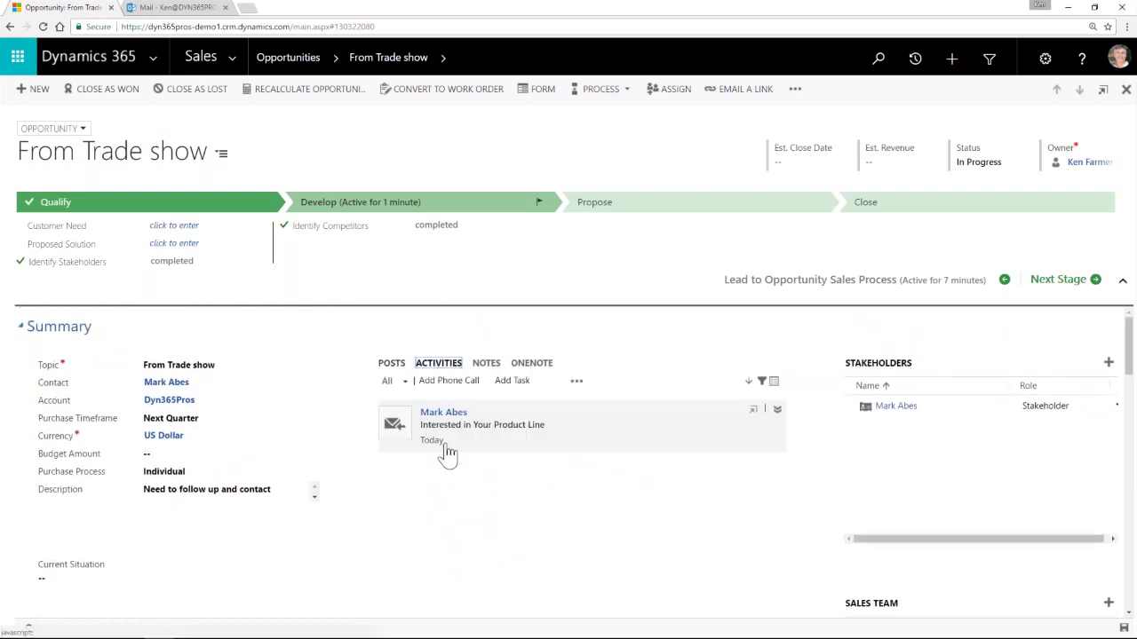
{"action": "left_click", "coordinate": [391, 363]}
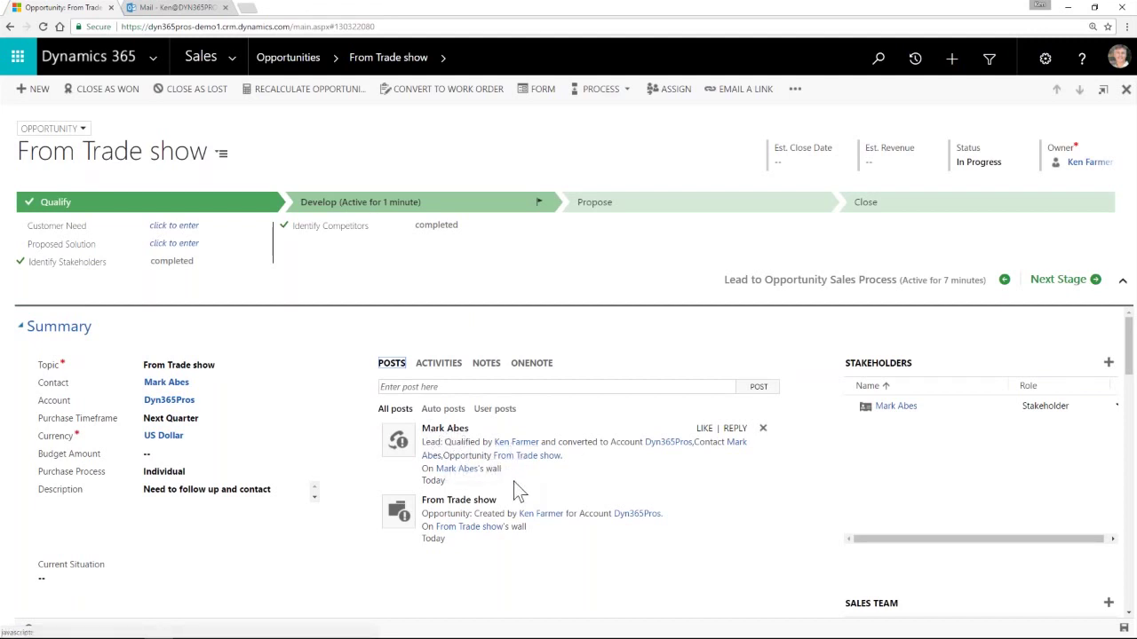
{"action": "mouse_move", "coordinate": [448, 519]}
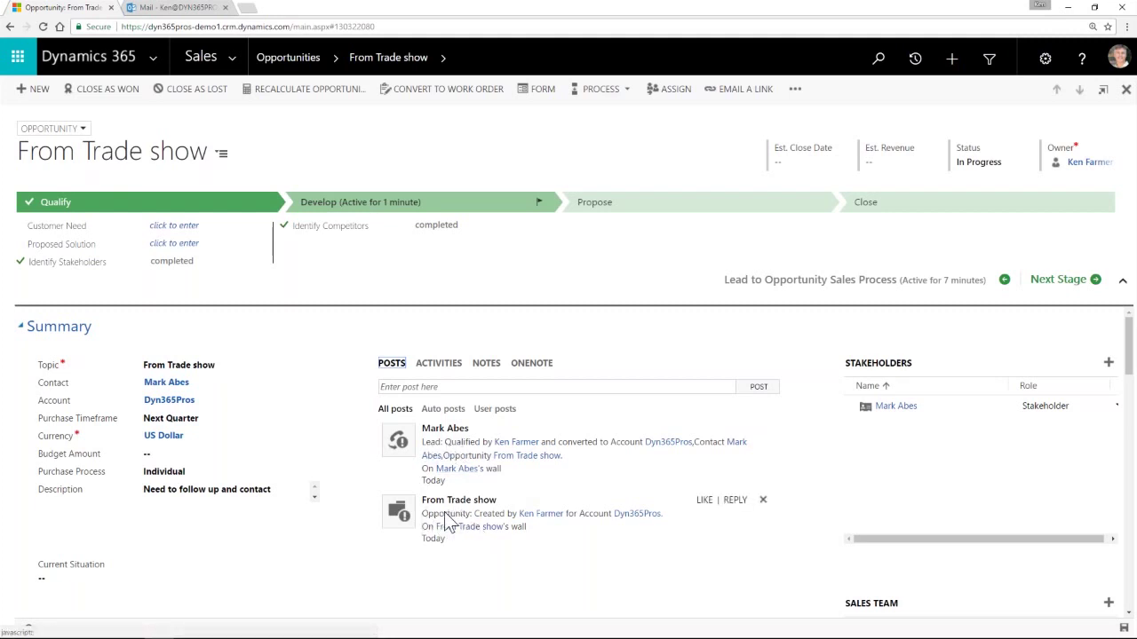
{"action": "mouse_move", "coordinate": [437, 437]}
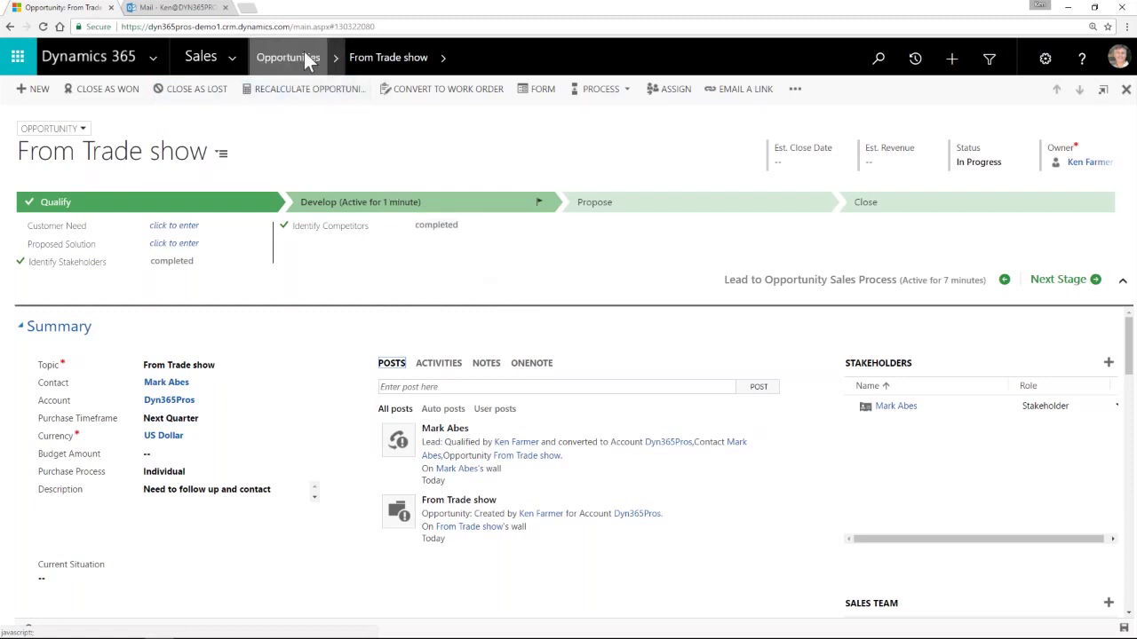
Go to the Quotes list in the Sales area and open the "CRM Implementation for Chic - APAC" quote
{"action": "left_click", "coordinate": [230, 57]}
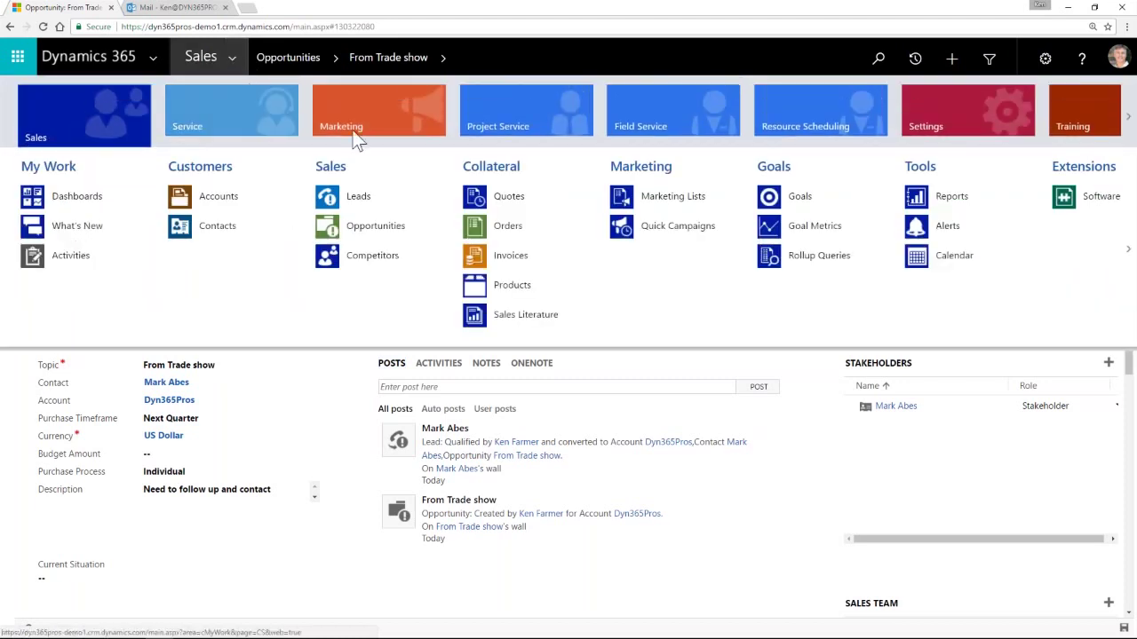
{"action": "left_click", "coordinate": [522, 204]}
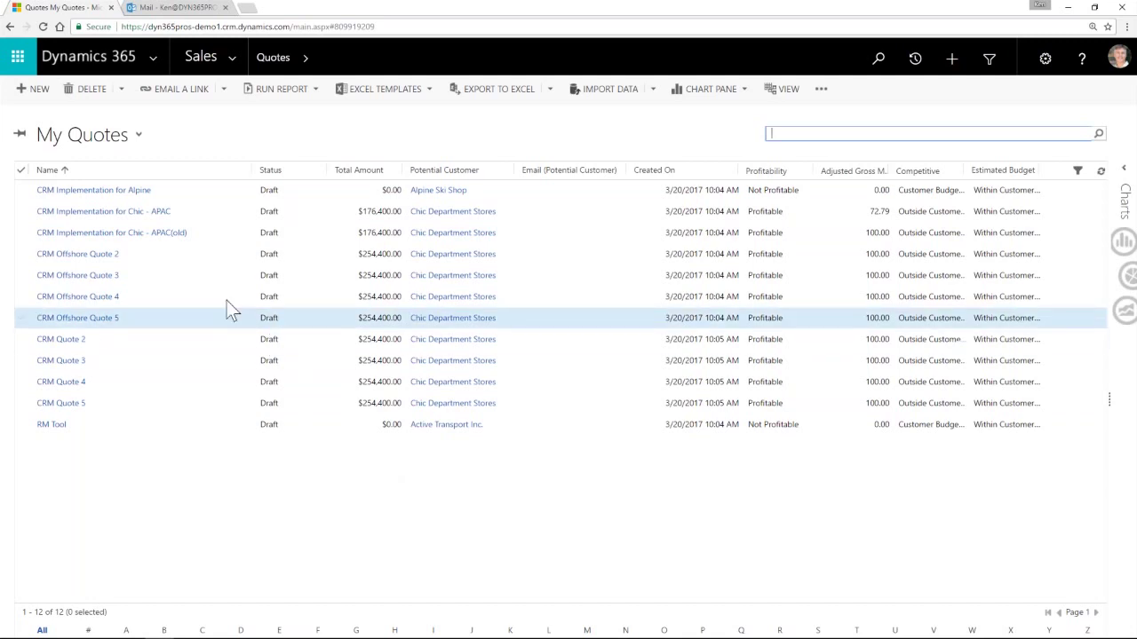
{"action": "left_click", "coordinate": [97, 213]}
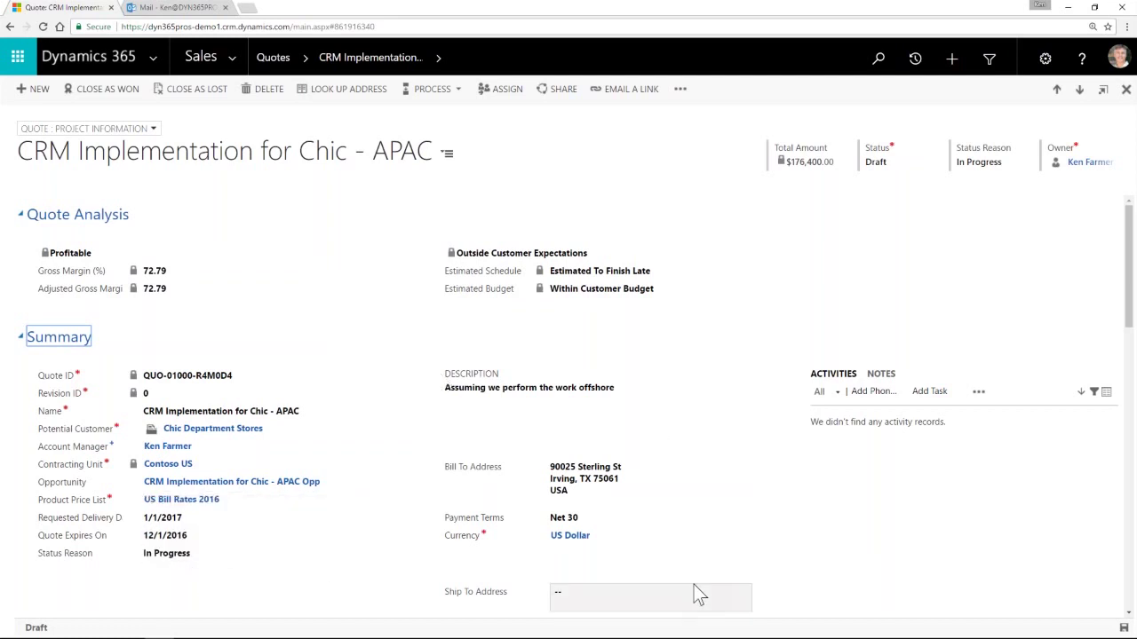
Add the existing product Beverage Dispenser Compressor to the quote's product-based lines
{"action": "scroll", "coordinate": [734, 360], "scroll_direction": "down", "scroll_amount": 1}
{"action": "scroll", "coordinate": [734, 352], "scroll_direction": "down", "scroll_amount": 3}
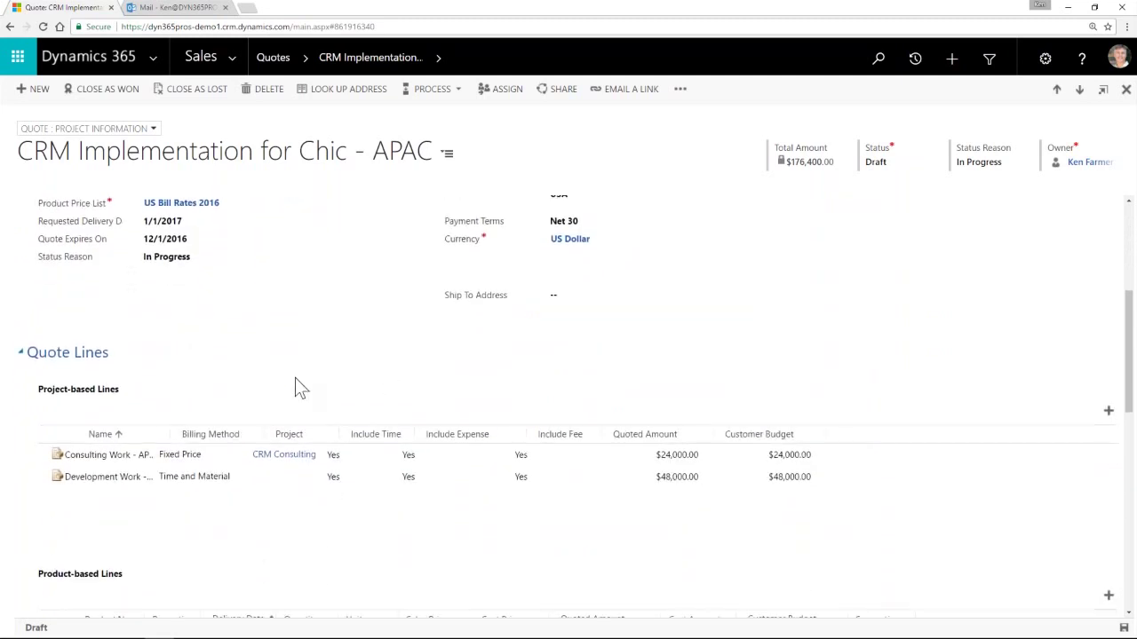
{"action": "scroll", "coordinate": [297, 380], "scroll_direction": "down", "scroll_amount": 1}
{"action": "scroll", "coordinate": [290, 491], "scroll_direction": "down", "scroll_amount": 1}
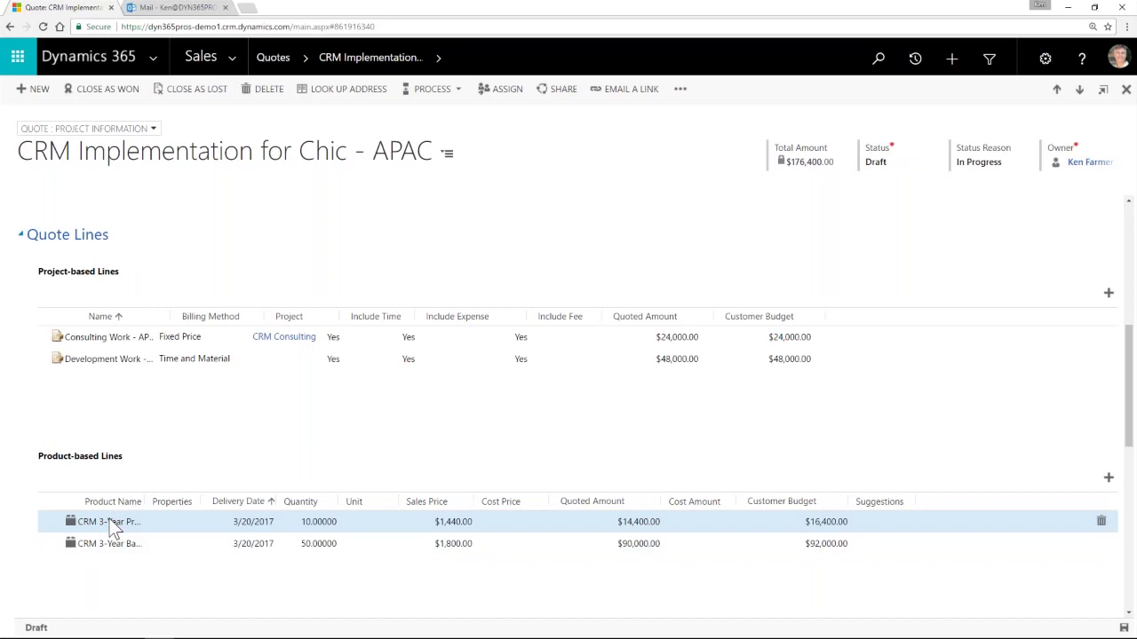
{"action": "left_click", "coordinate": [1107, 478]}
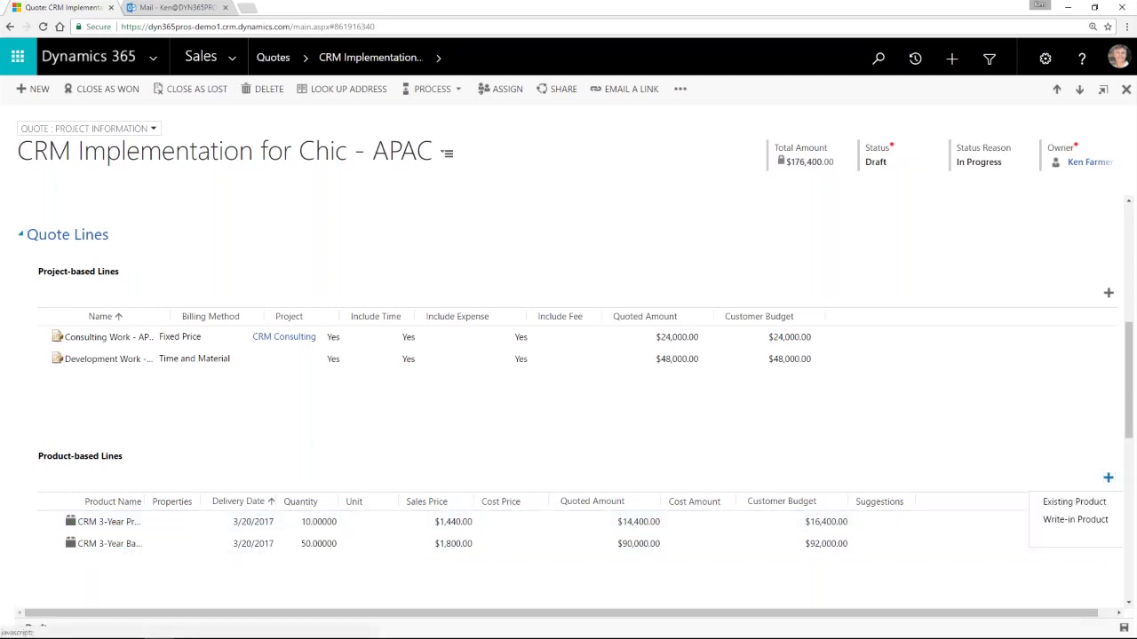
{"action": "left_click", "coordinate": [1072, 503]}
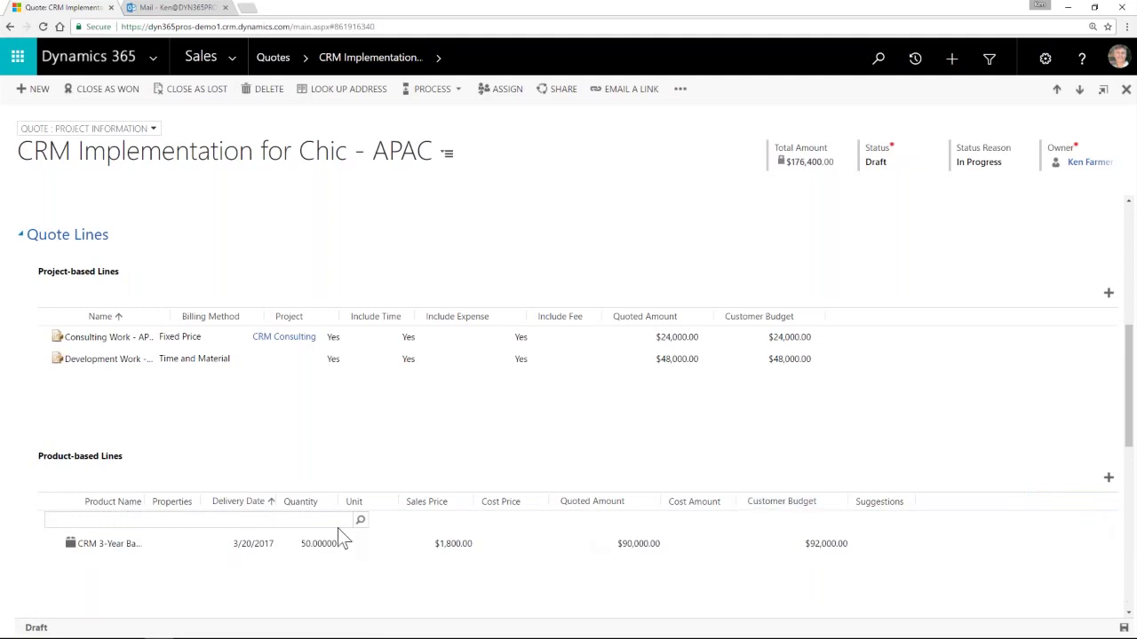
{"action": "left_click", "coordinate": [359, 521]}
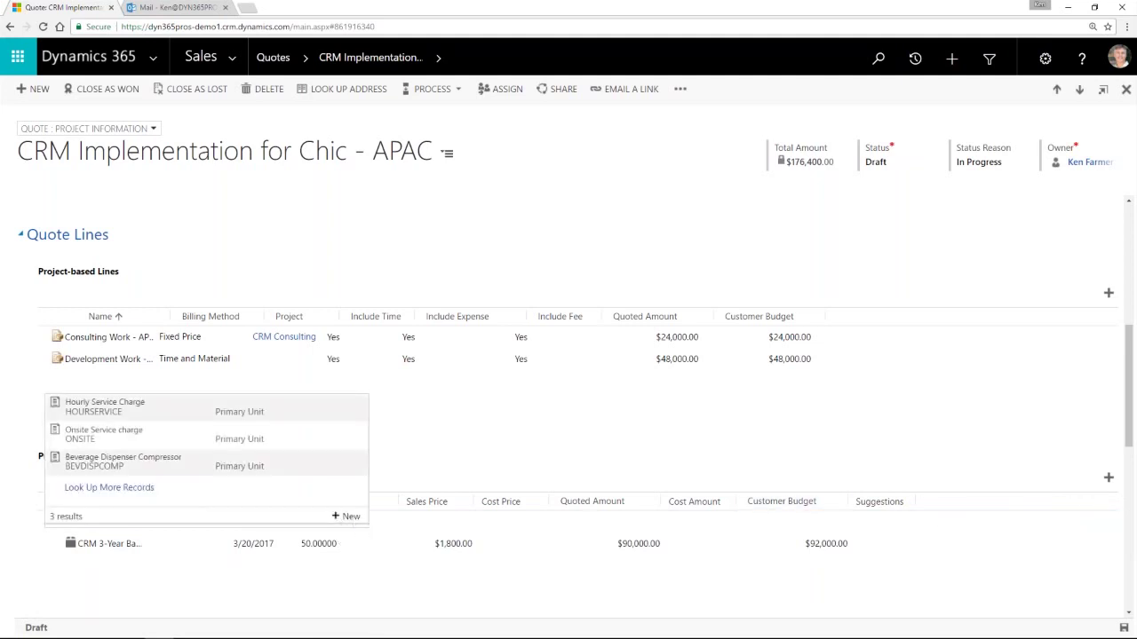
{"action": "left_click", "coordinate": [96, 470]}
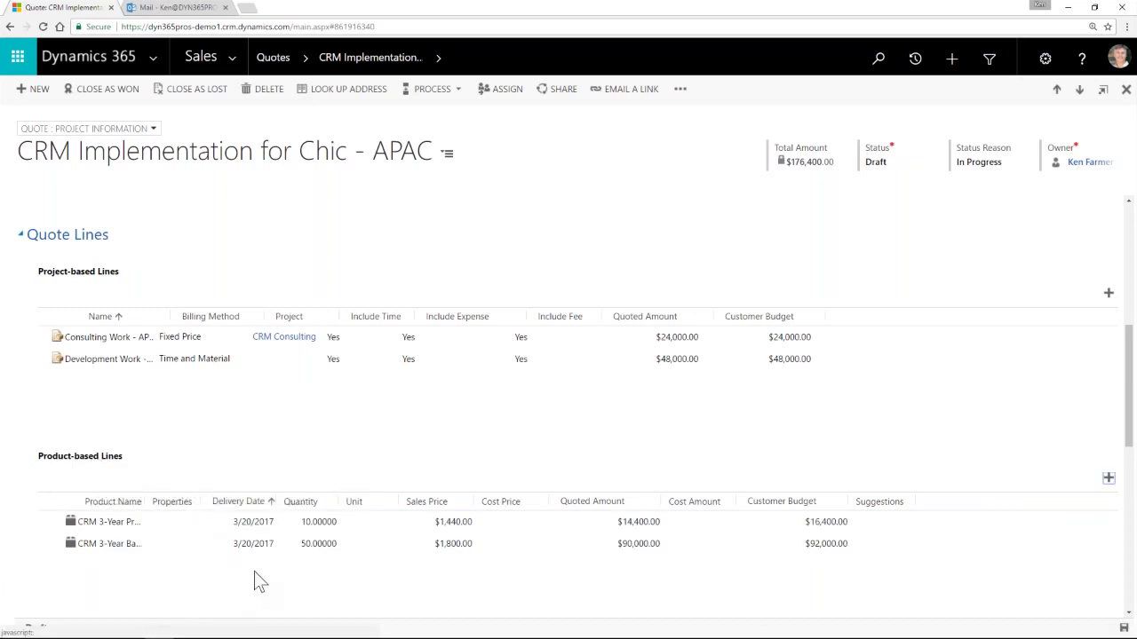
Open the Beverage Dispenser Compressor line's quantity for editing, and delete that line from the quote
{"action": "scroll", "coordinate": [249, 582], "scroll_direction": "down", "scroll_amount": 3}
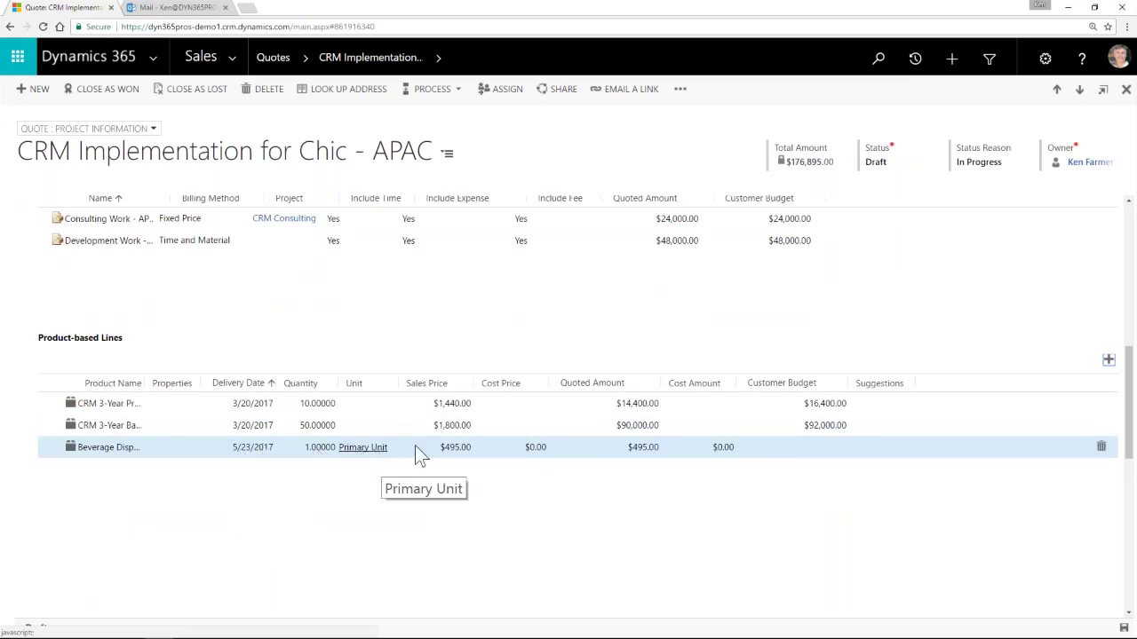
{"action": "left_click", "coordinate": [315, 451]}
{"action": "left_click", "coordinate": [305, 446]}
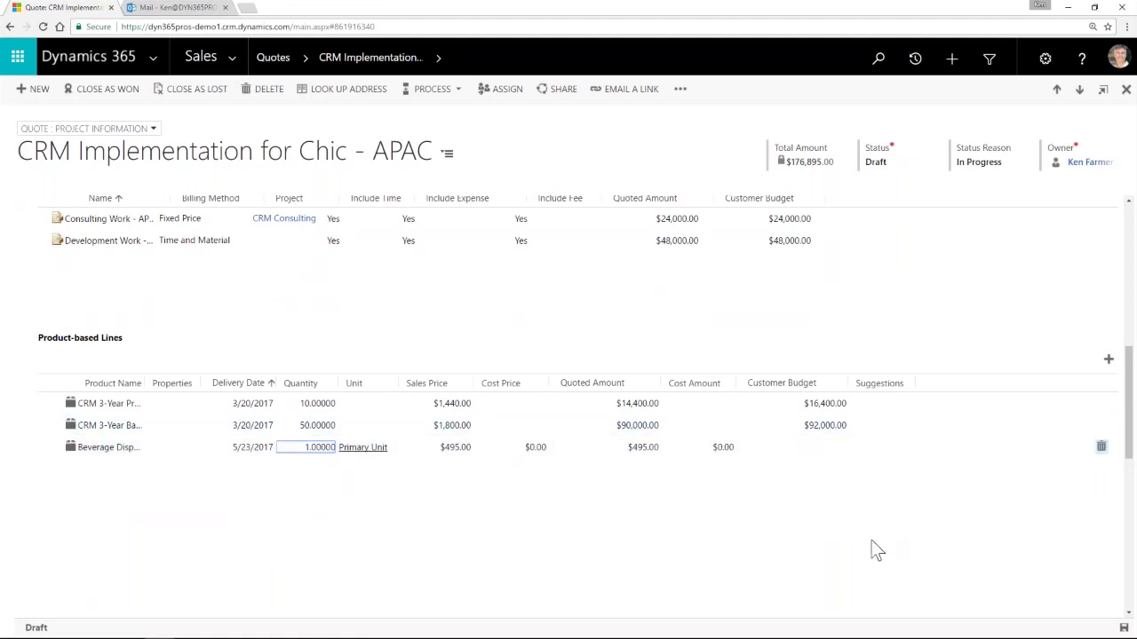
{"action": "left_click", "coordinate": [1101, 448]}
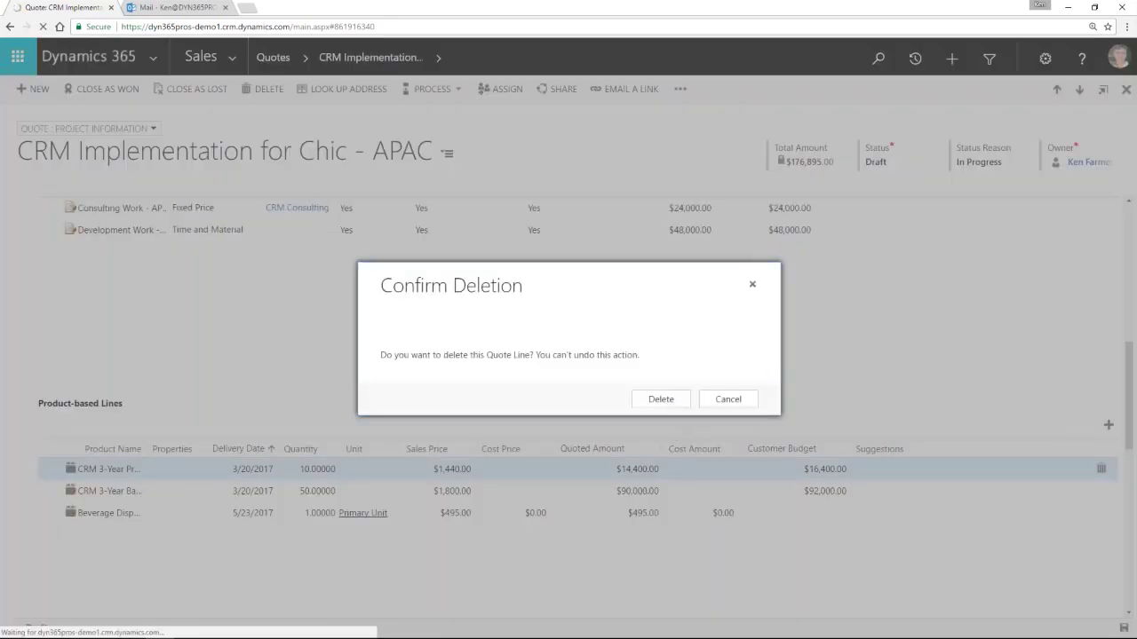
{"action": "left_click", "coordinate": [666, 400]}
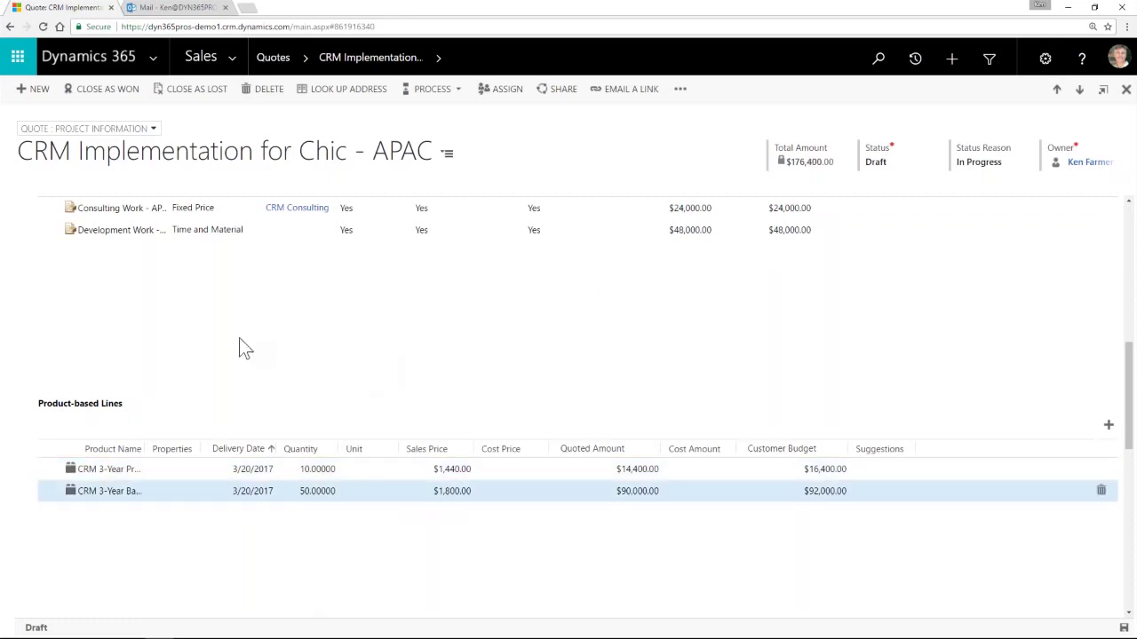
Open the CRM Consulting project linked to the quote's Consulting Work line and examine its summary, Sales and Team sections
{"action": "scroll", "coordinate": [239, 337], "scroll_direction": "up", "scroll_amount": 10}
{"action": "scroll", "coordinate": [388, 353], "scroll_direction": "down", "scroll_amount": 3}
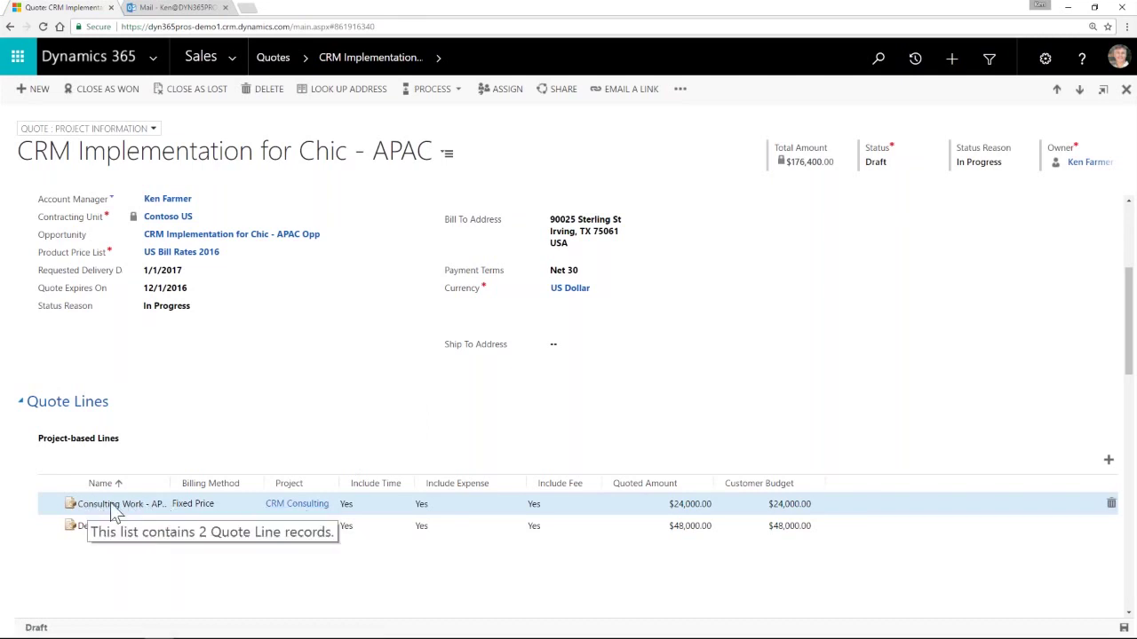
{"action": "left_click", "coordinate": [298, 506]}
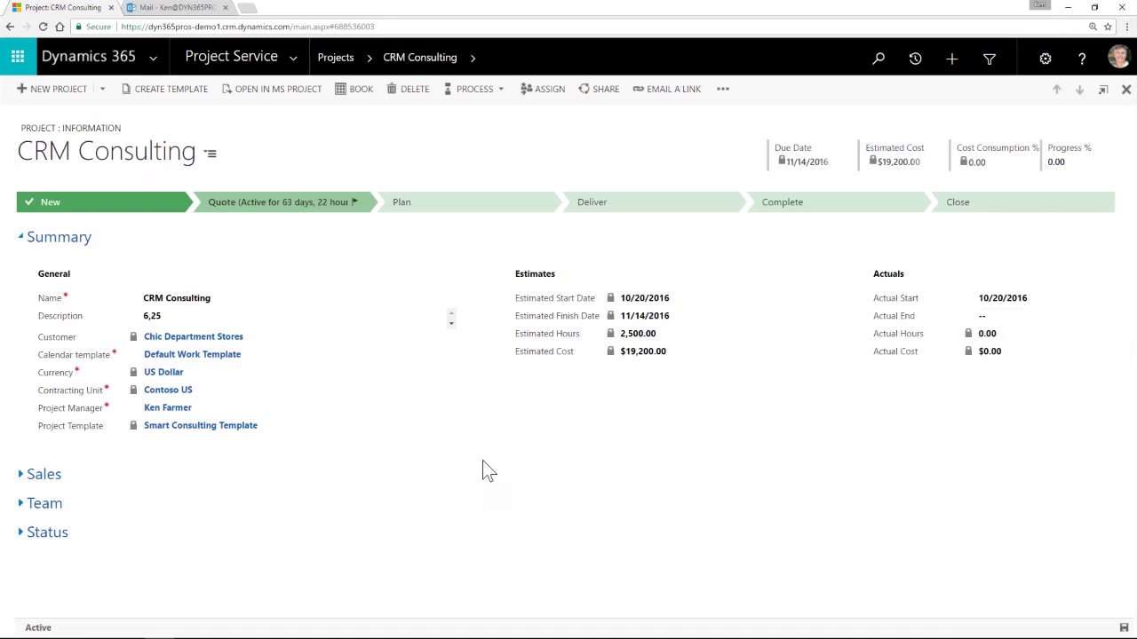
{"action": "left_click", "coordinate": [19, 476]}
{"action": "scroll", "coordinate": [76, 489], "scroll_direction": "down", "scroll_amount": 2}
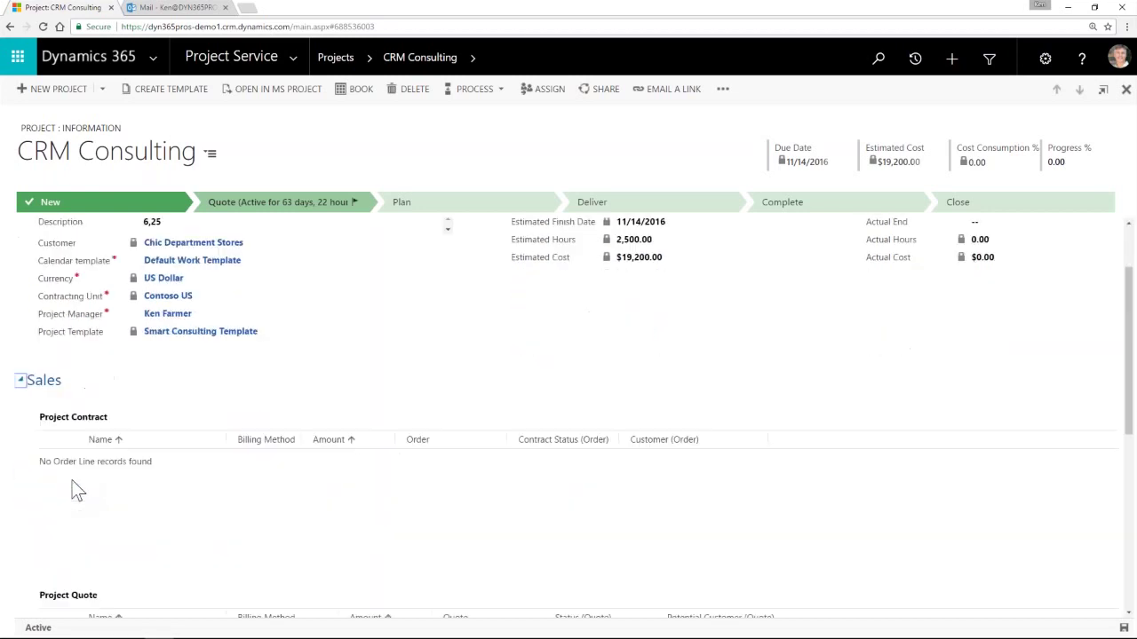
{"action": "scroll", "coordinate": [74, 485], "scroll_direction": "down", "scroll_amount": 4}
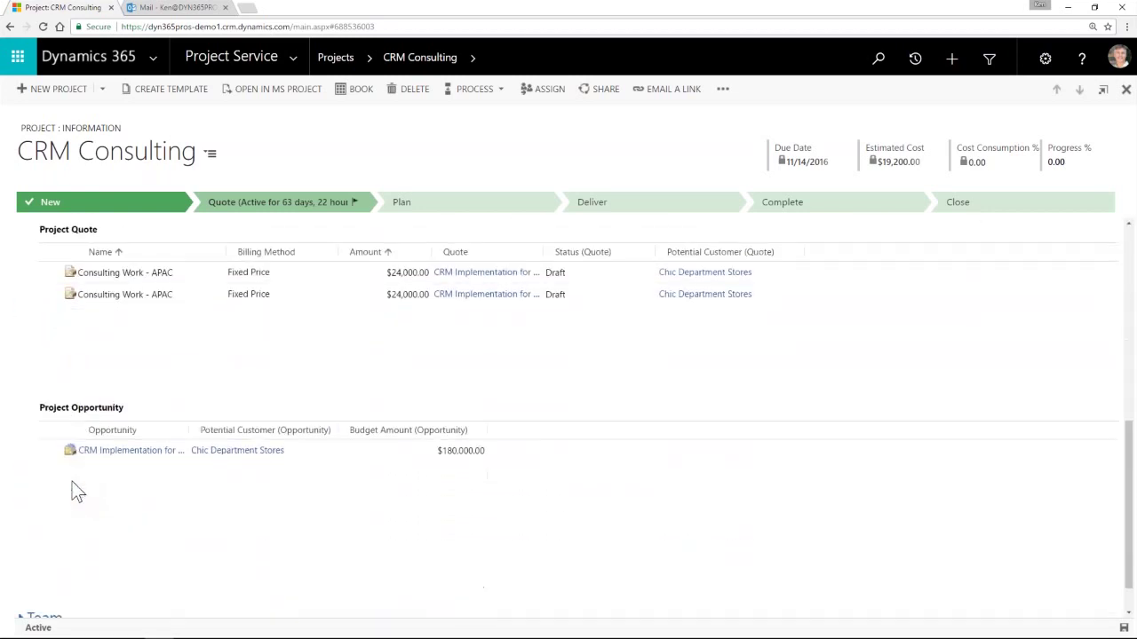
{"action": "left_click", "coordinate": [21, 573]}
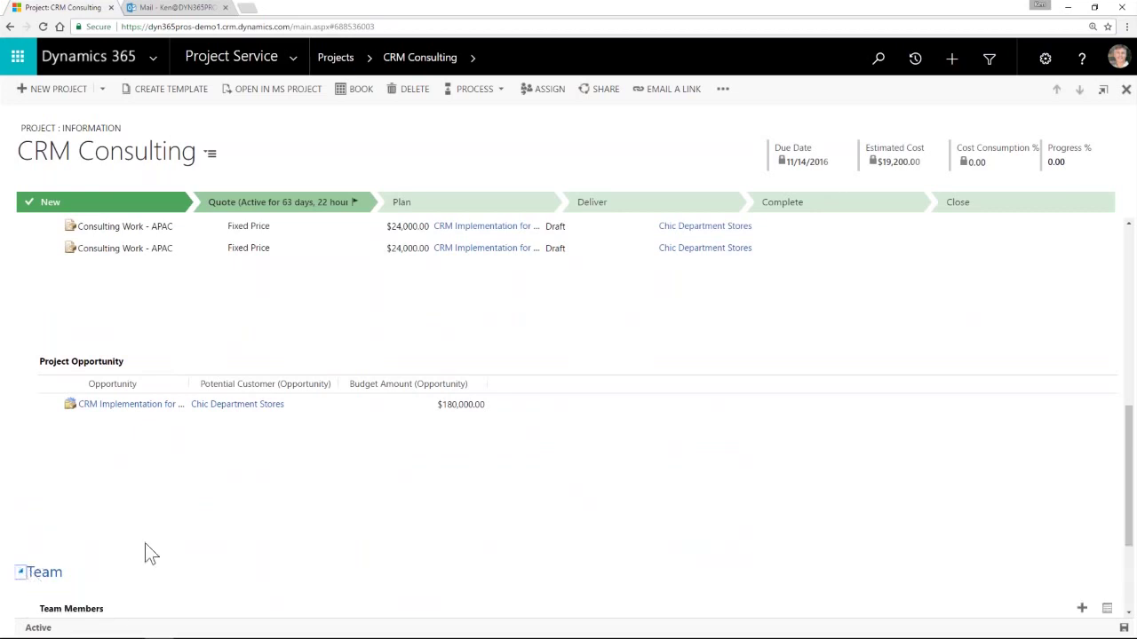
{"action": "scroll", "coordinate": [161, 534], "scroll_direction": "down", "scroll_amount": 2}
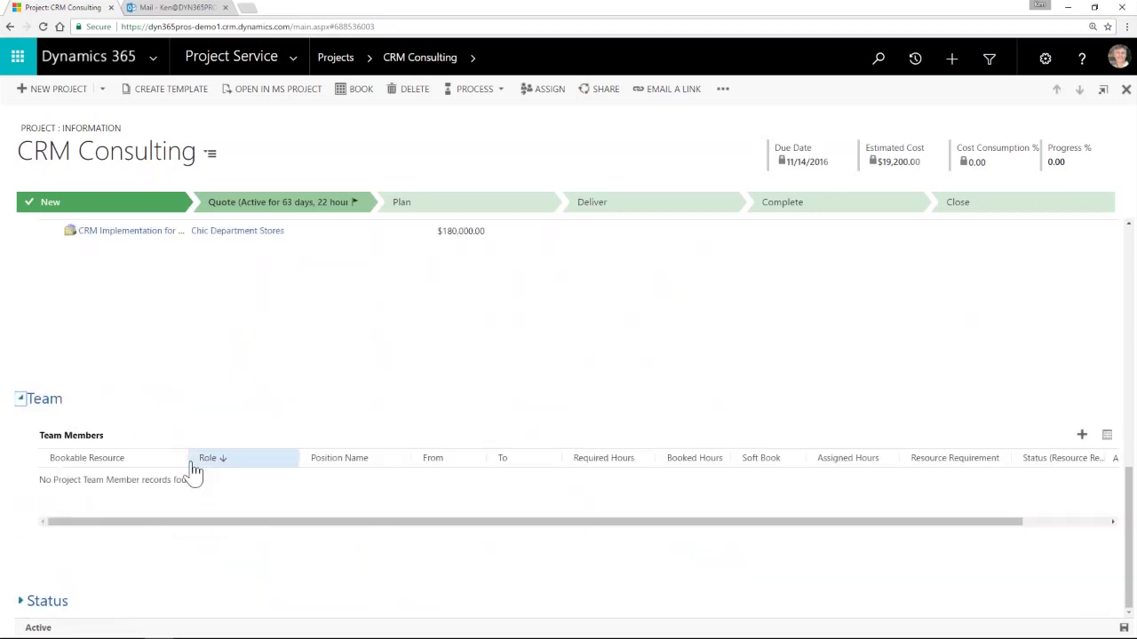
{"action": "scroll", "coordinate": [317, 426], "scroll_direction": "up", "scroll_amount": 1}
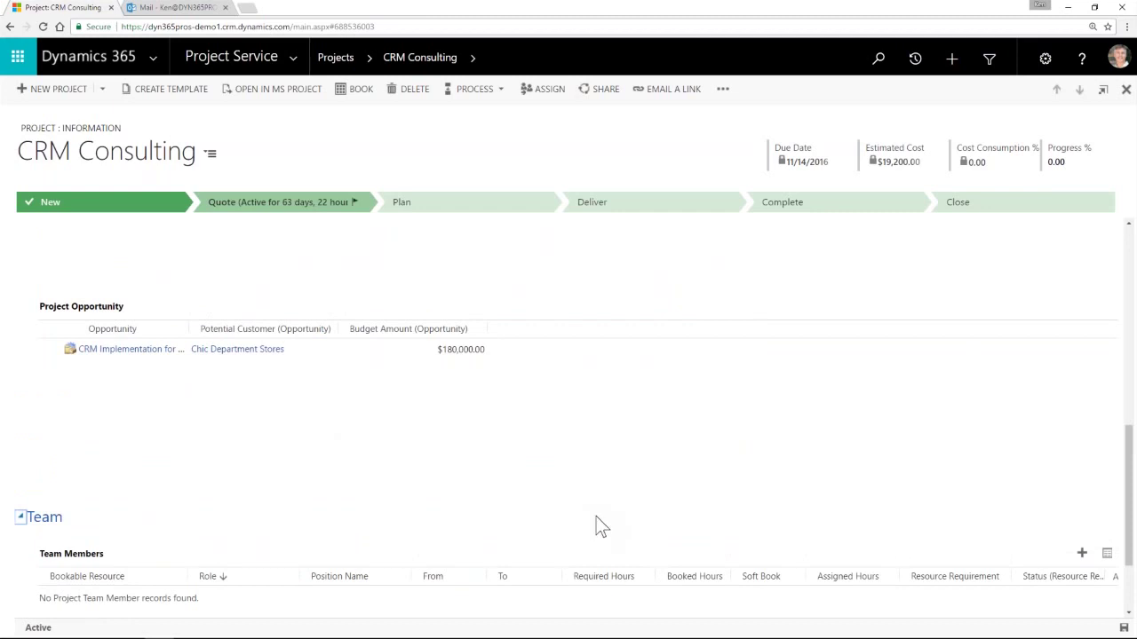
{"action": "scroll", "coordinate": [597, 519], "scroll_direction": "up", "scroll_amount": 3}
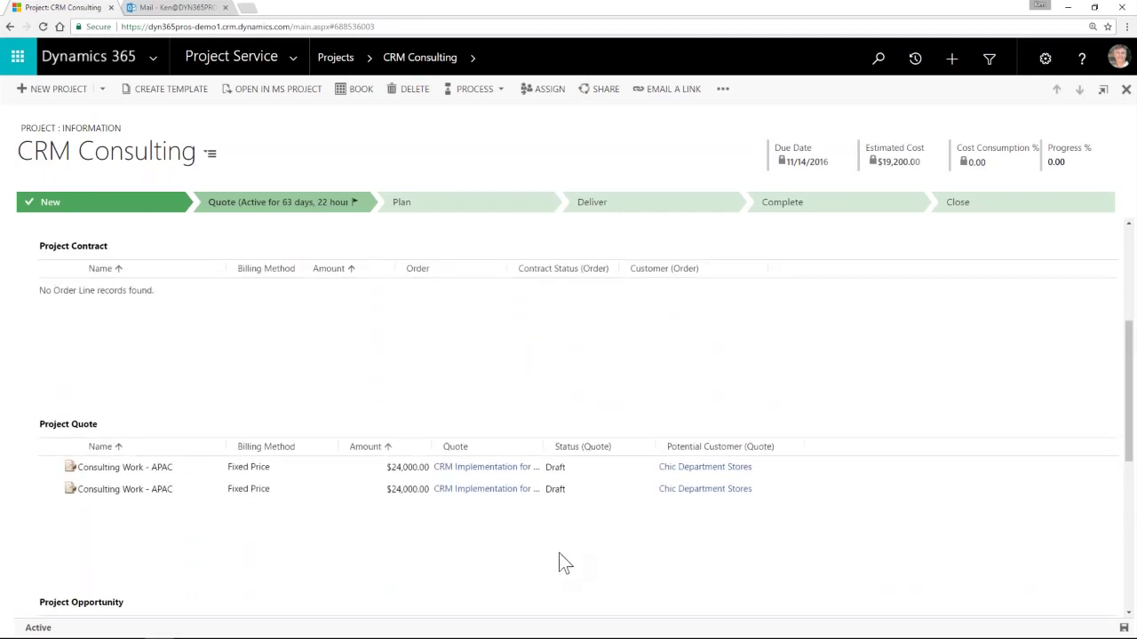
{"action": "scroll", "coordinate": [565, 563], "scroll_direction": "up", "scroll_amount": 3}
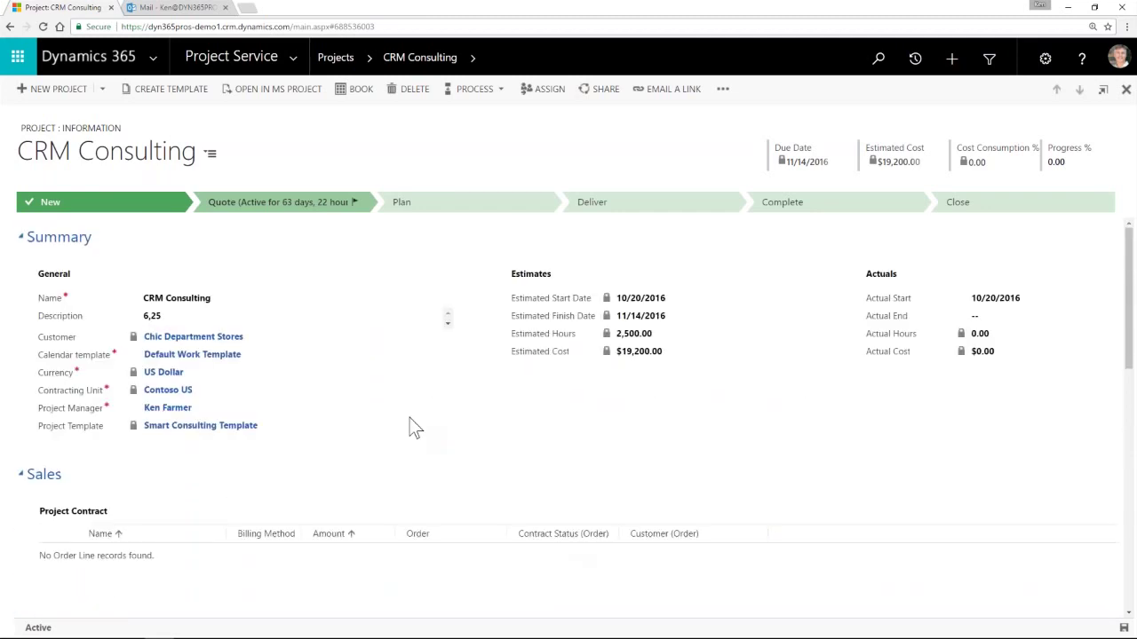
Open the CRM Consulting project's work breakdown structure, reloading the project page when the first attempt stalls
{"action": "left_click", "coordinate": [472, 61]}
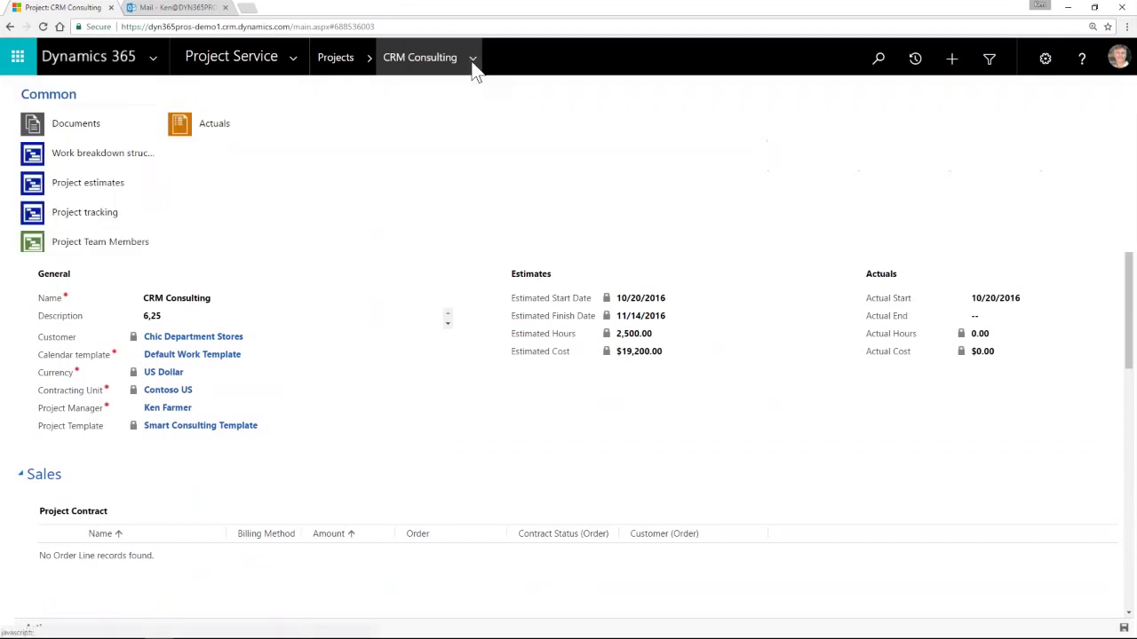
{"action": "left_click", "coordinate": [76, 158]}
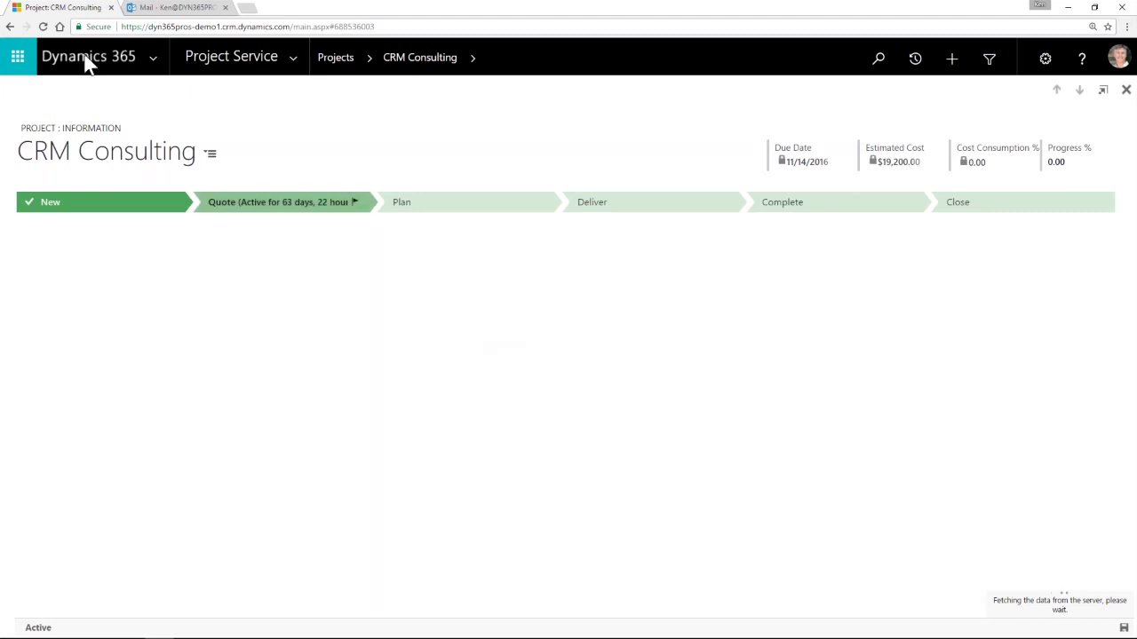
{"action": "left_click", "coordinate": [42, 27]}
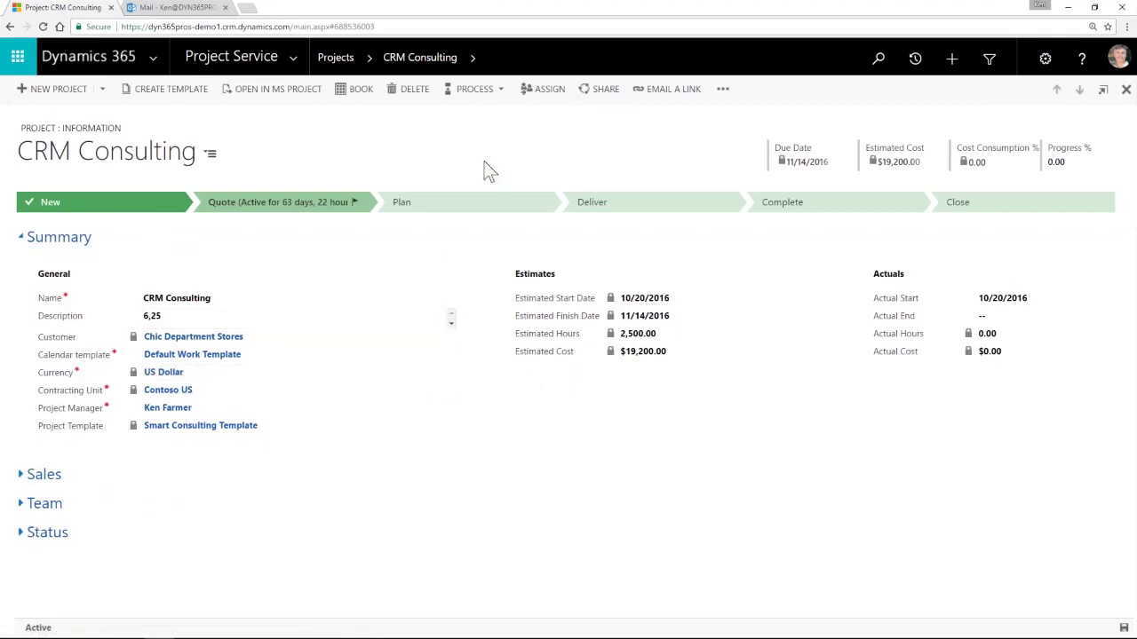
{"action": "left_click", "coordinate": [474, 55]}
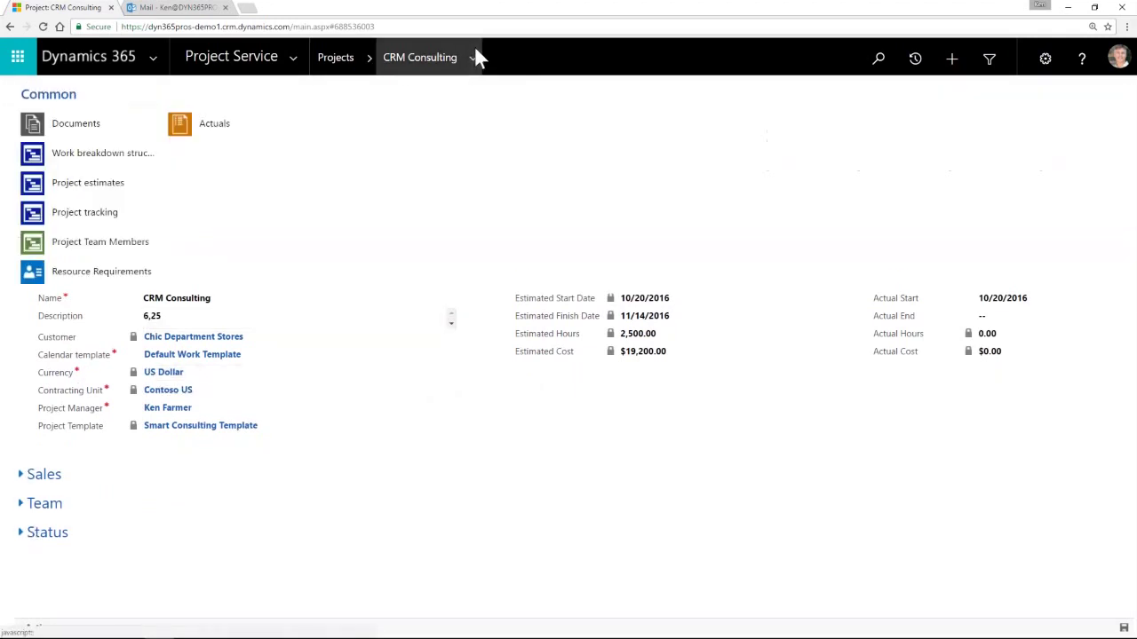
{"action": "left_click", "coordinate": [86, 156]}
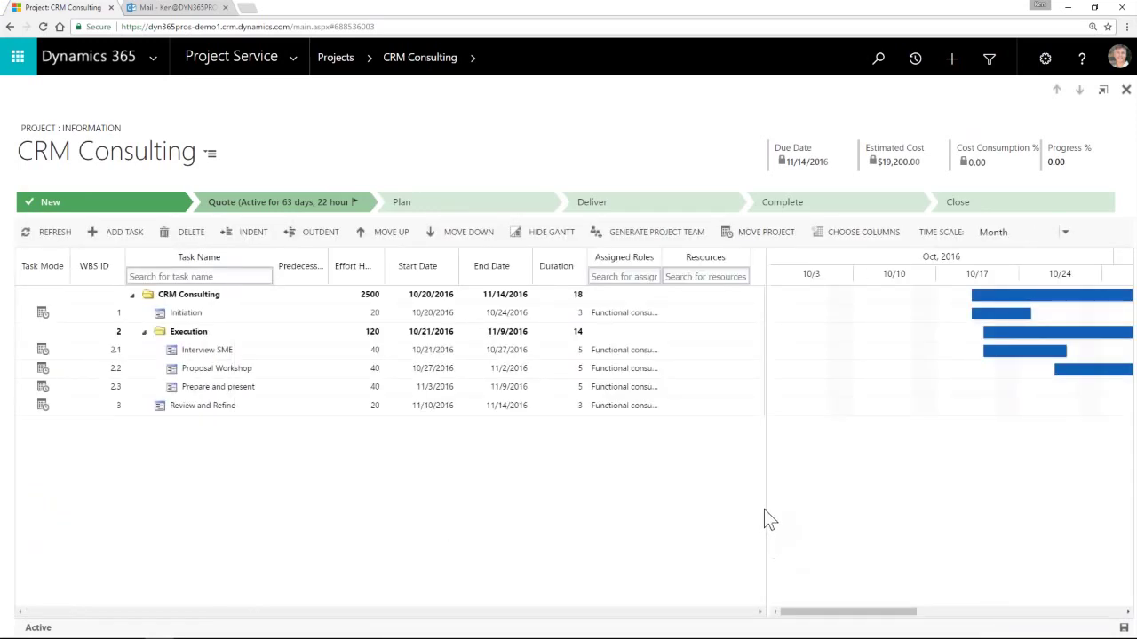
Widen the Gantt chart area and extend the Initiation task to 5 days, ending 10/26/2016, with 40 hours of effort
{"action": "left_click_drag", "start_coordinate": [770, 518], "coordinate": [622, 515]}
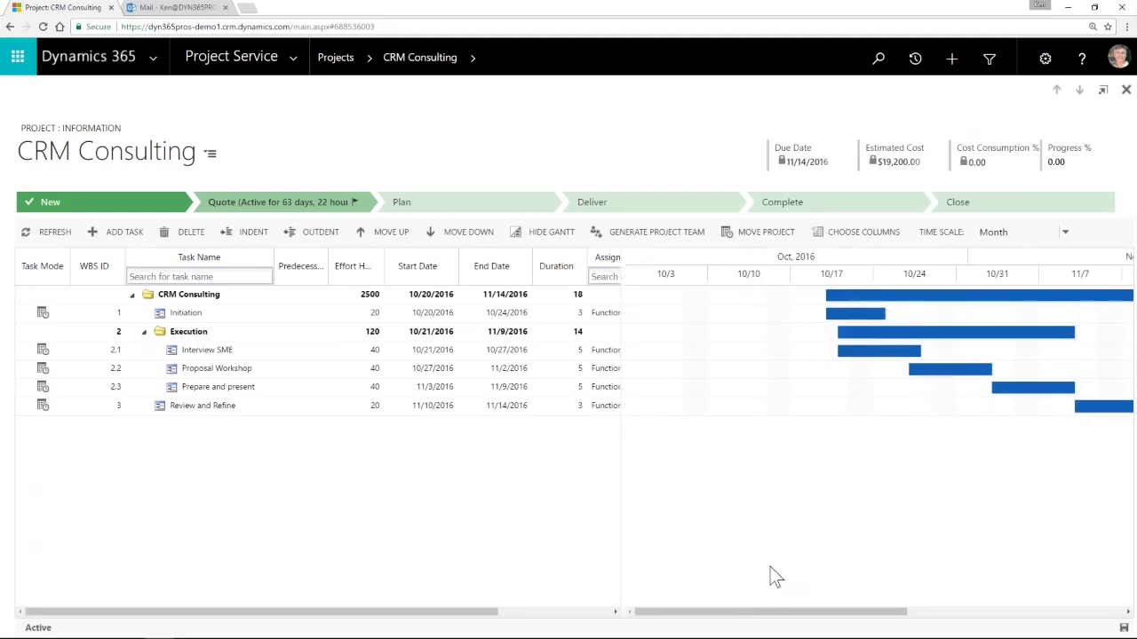
{"action": "left_click_drag", "start_coordinate": [782, 615], "coordinate": [880, 625]}
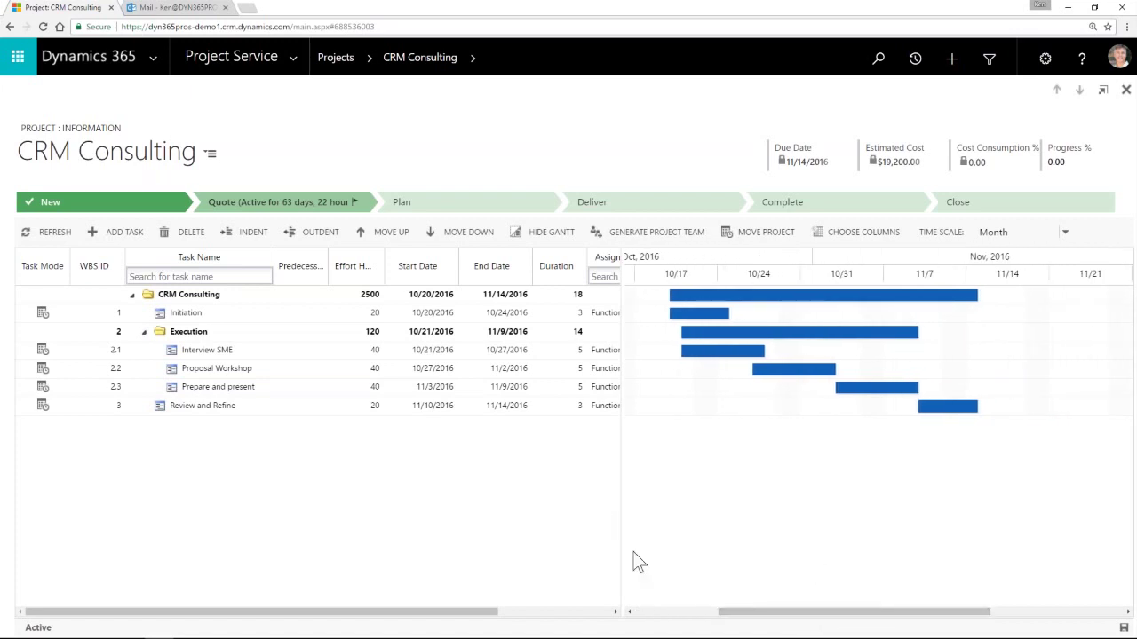
{"action": "left_click_drag", "start_coordinate": [497, 619], "coordinate": [431, 624]}
{"action": "left_click", "coordinate": [371, 313]}
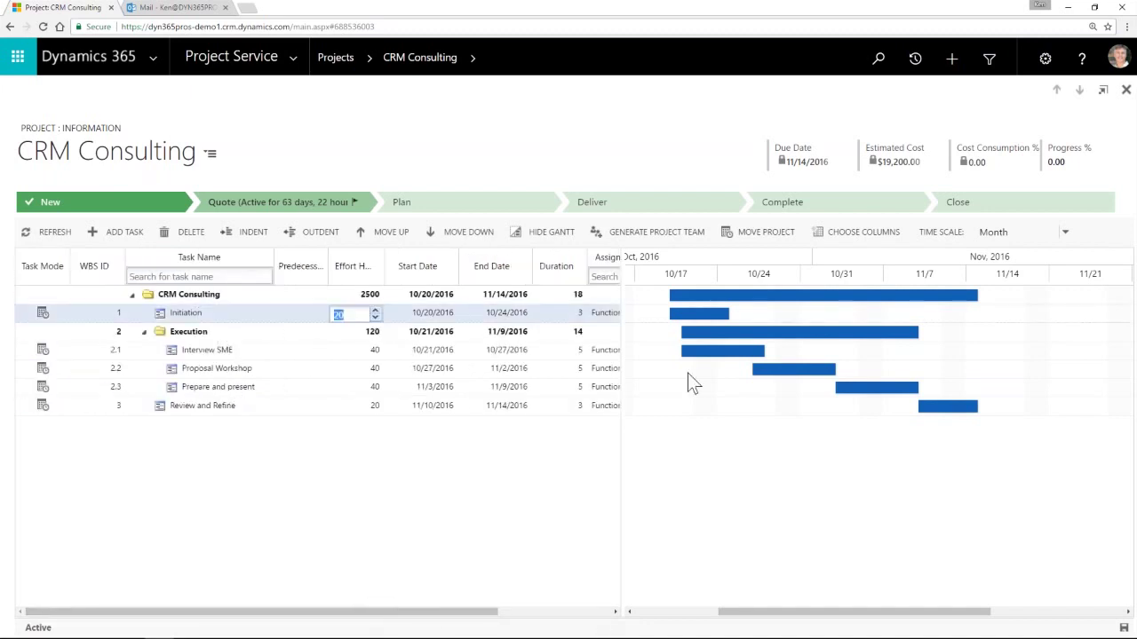
{"action": "mouse_move", "coordinate": [731, 320]}
{"action": "left_mouse_down"}
{"action": "mouse_move", "coordinate": [761, 332]}
{"action": "mouse_move", "coordinate": [730, 323]}
{"action": "left_mouse_up"}
{"action": "left_click_drag", "start_coordinate": [720, 314], "coordinate": [761, 313]}
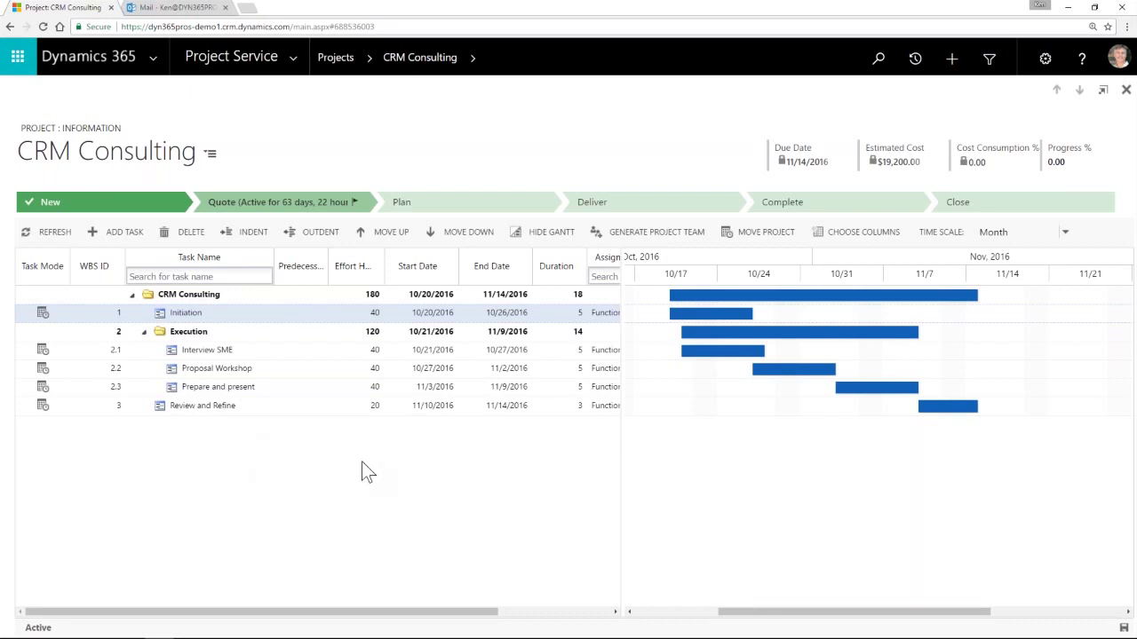
Check the assigned roles and resources of the tasks in the work breakdown structure
{"action": "left_click_drag", "start_coordinate": [469, 612], "coordinate": [302, 601]}
{"action": "mouse_move", "coordinate": [460, 612]}
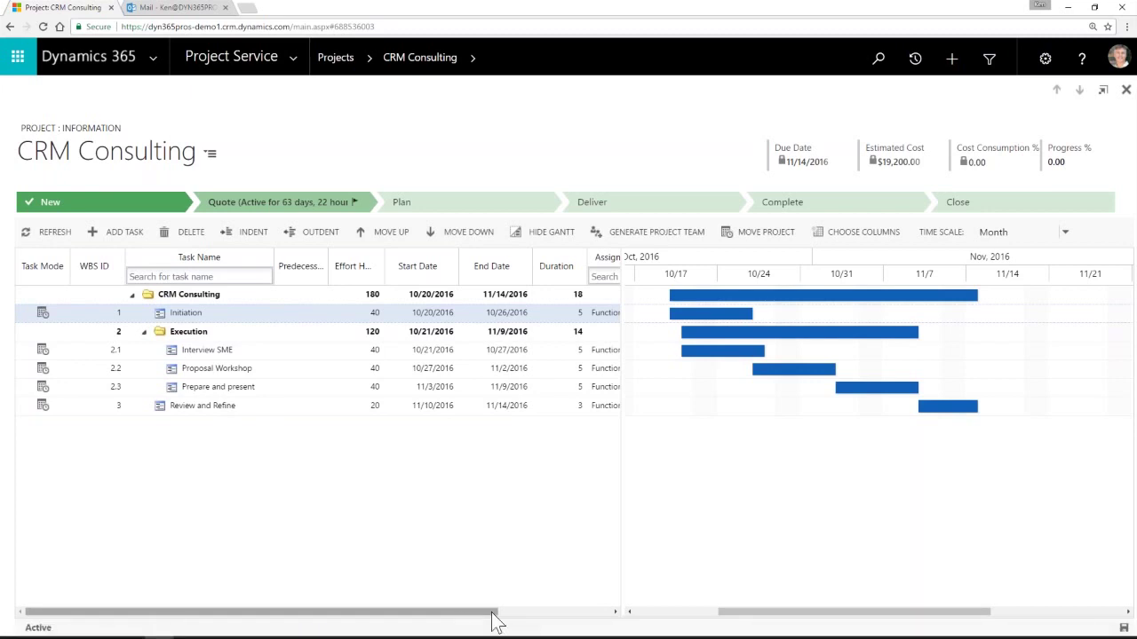
{"action": "left_click_drag", "start_coordinate": [495, 612], "coordinate": [604, 612]}
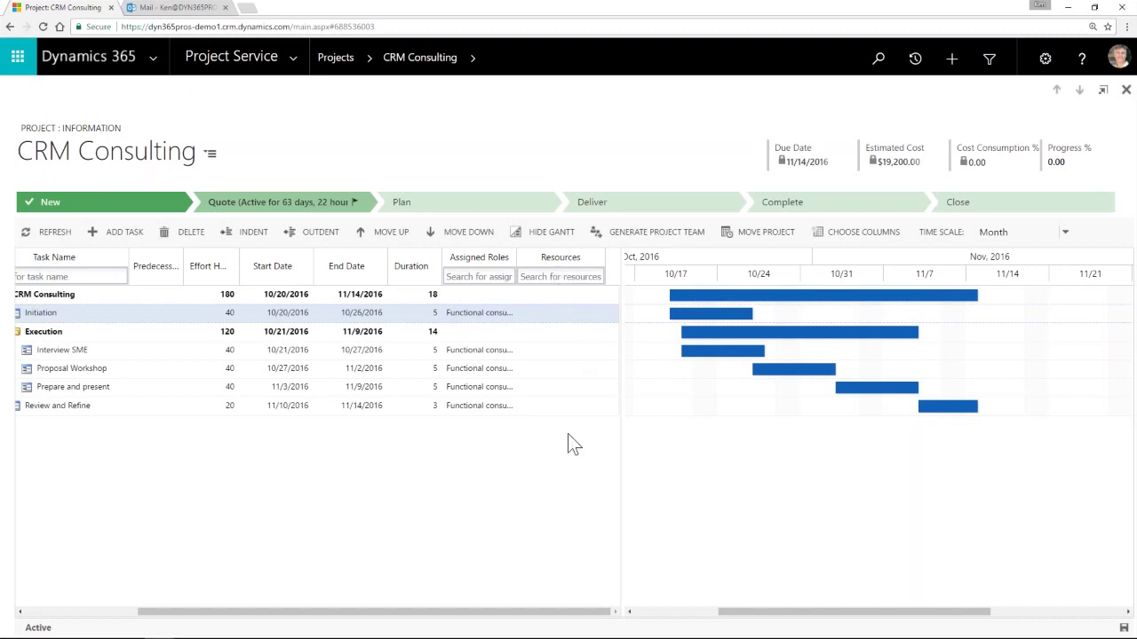
{"action": "left_click_drag", "start_coordinate": [441, 611], "coordinate": [317, 513]}
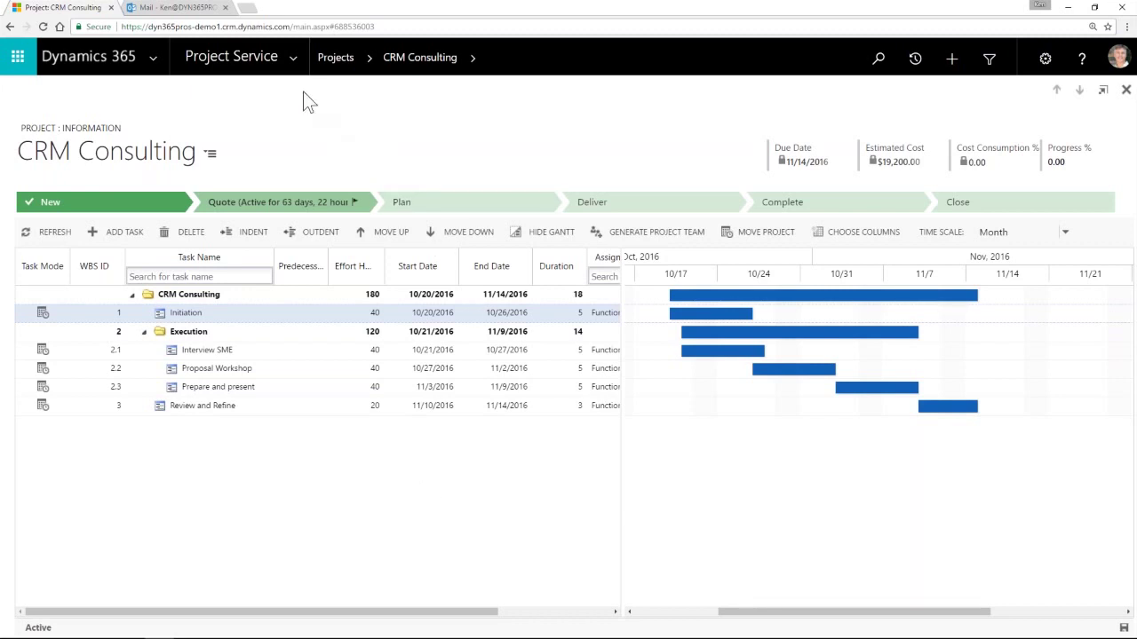
Go to the Project Service Schedule Board and view the unscheduled work orders among its booking requirements
{"action": "left_click", "coordinate": [296, 67]}
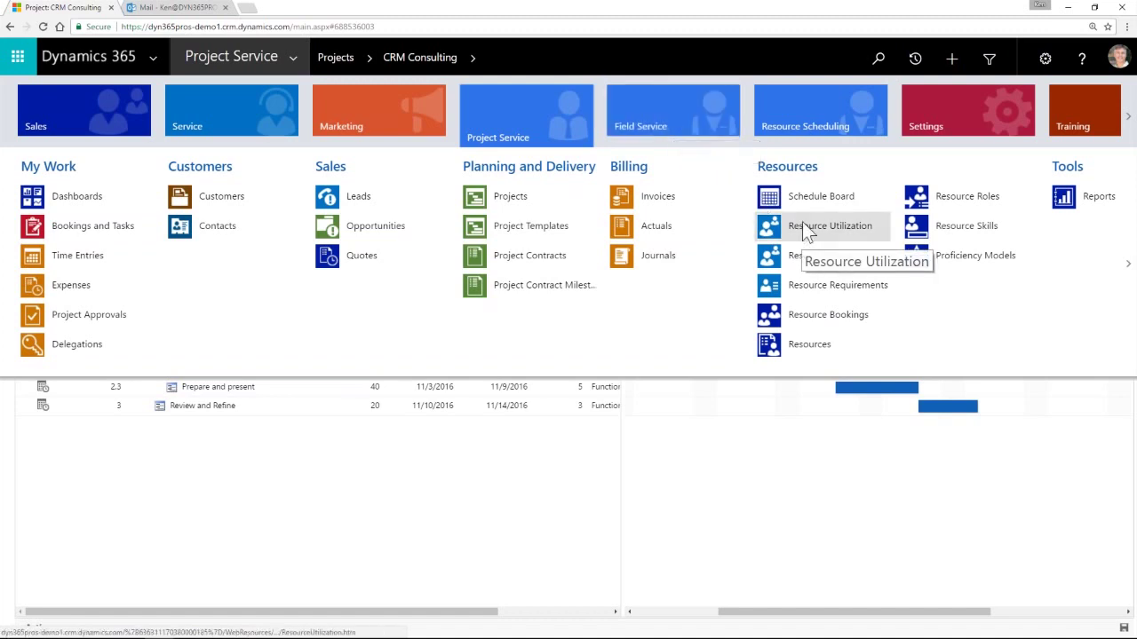
{"action": "left_click", "coordinate": [802, 197]}
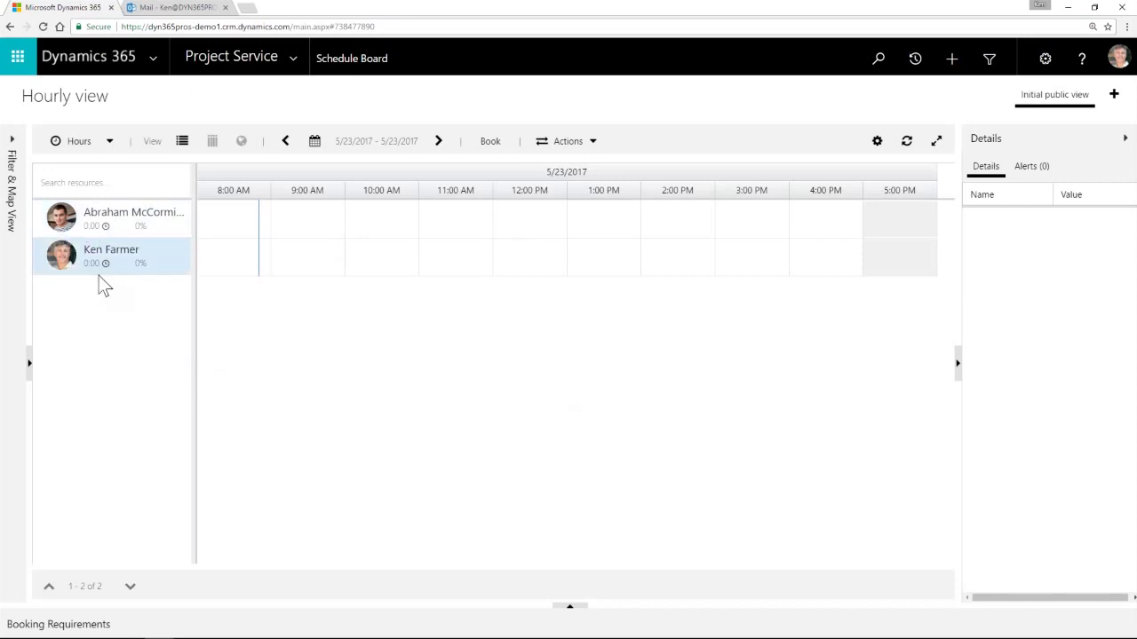
{"action": "left_click", "coordinate": [571, 607]}
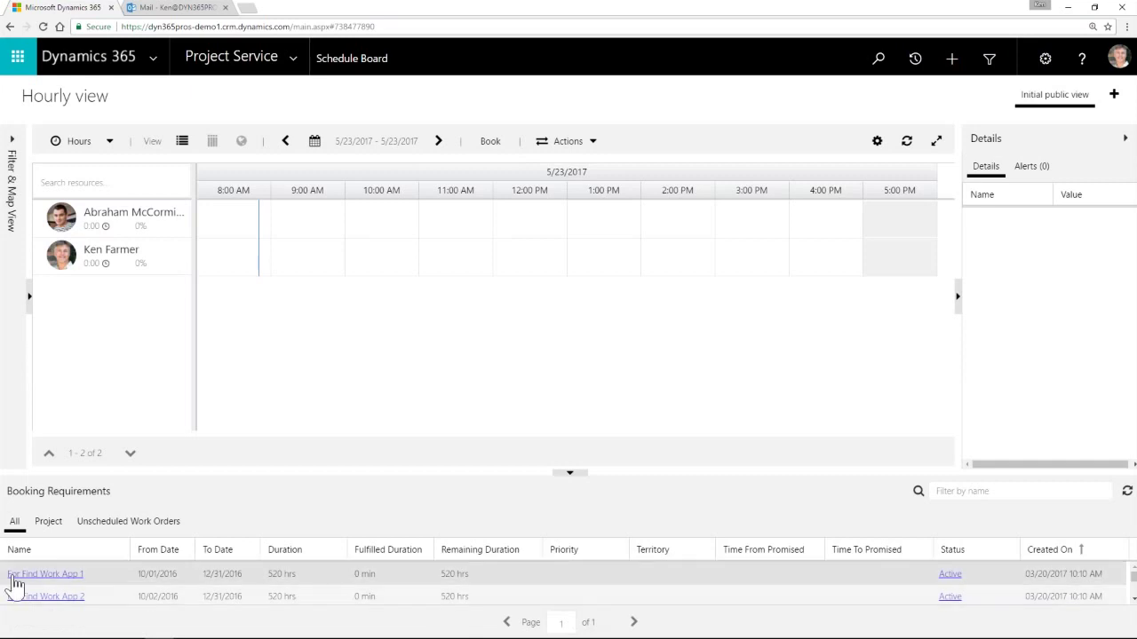
{"action": "left_click", "coordinate": [113, 531]}
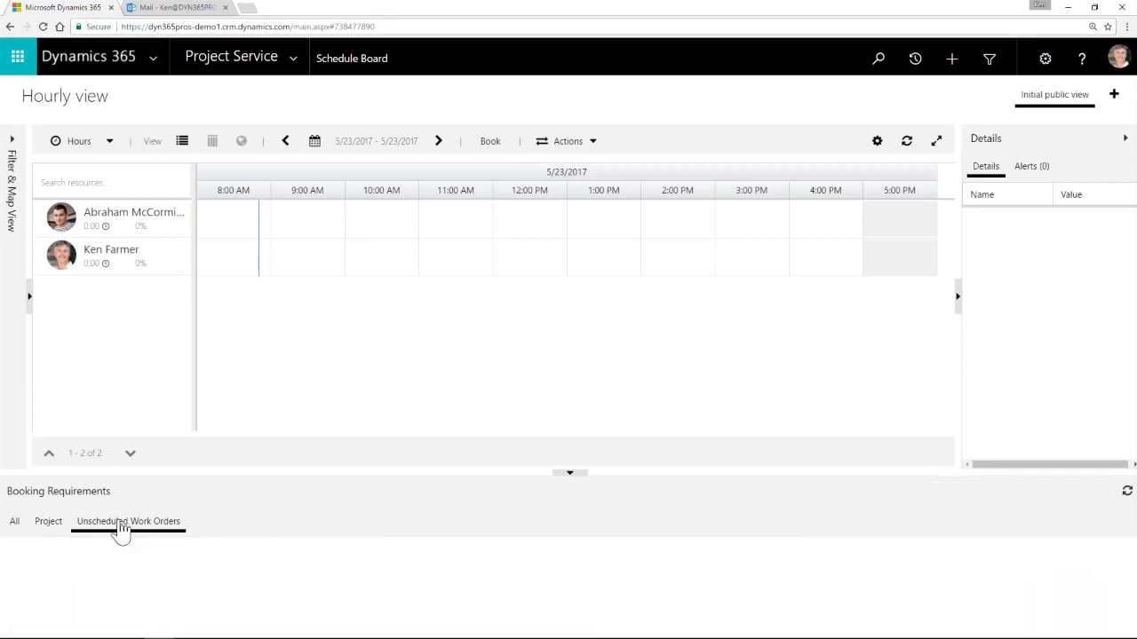
List all booking requirements on the schedule board, and view the resource filters and the resources' locations on the map
{"action": "left_click", "coordinate": [52, 524]}
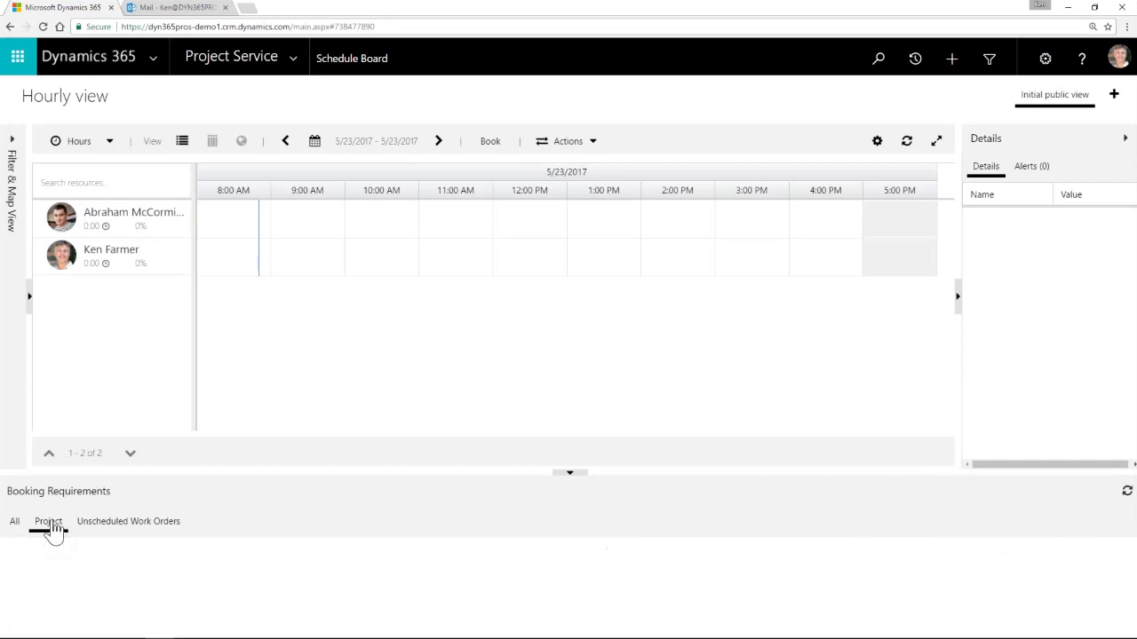
{"action": "left_click", "coordinate": [14, 522]}
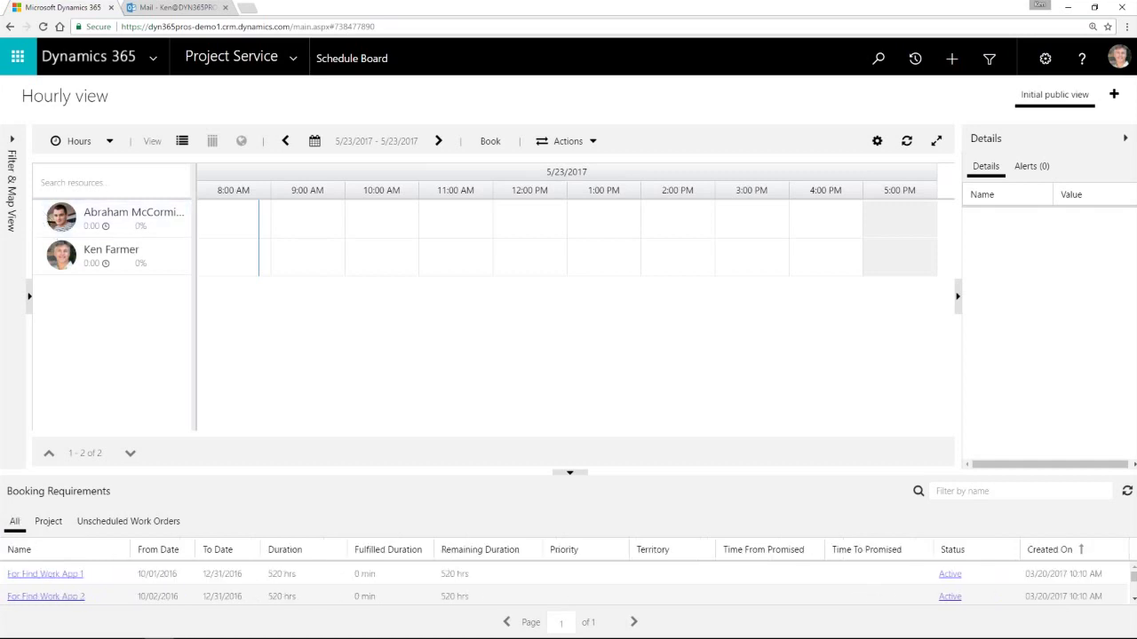
{"action": "left_click", "coordinate": [13, 147]}
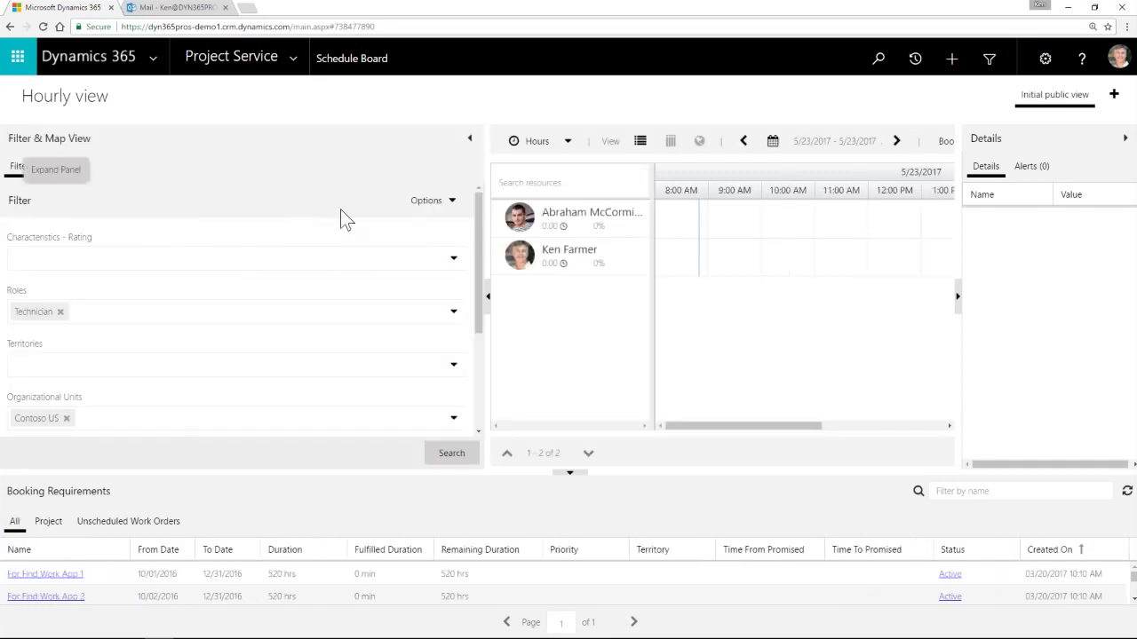
{"action": "left_click", "coordinate": [64, 167]}
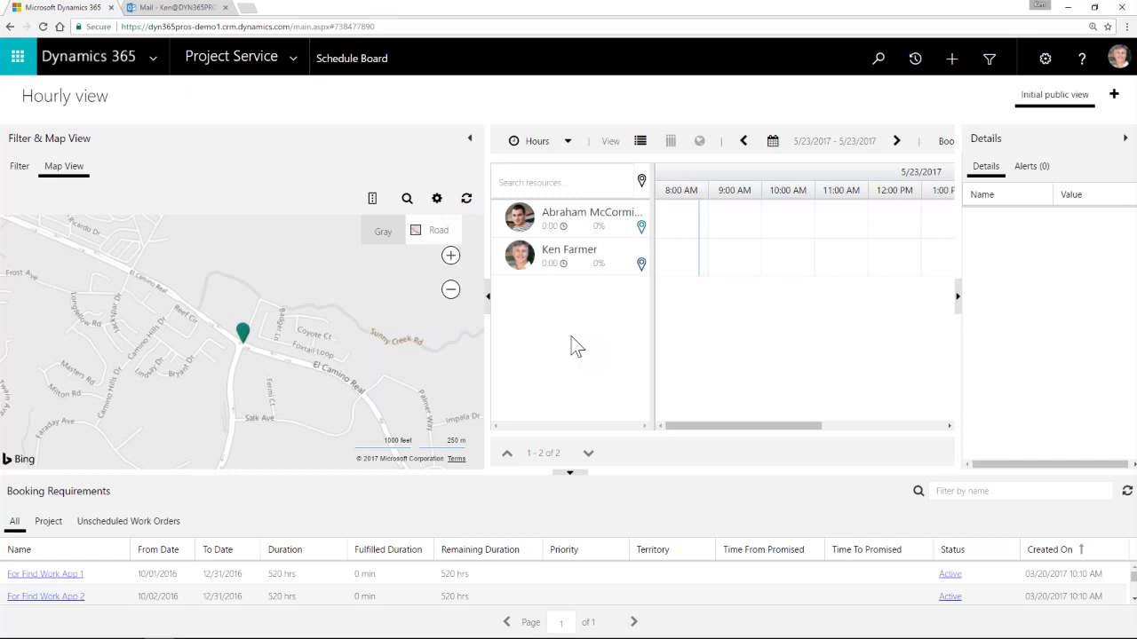
Go to the Service area's cases and open the "Compressor isn't working" case
{"action": "left_click", "coordinate": [299, 70]}
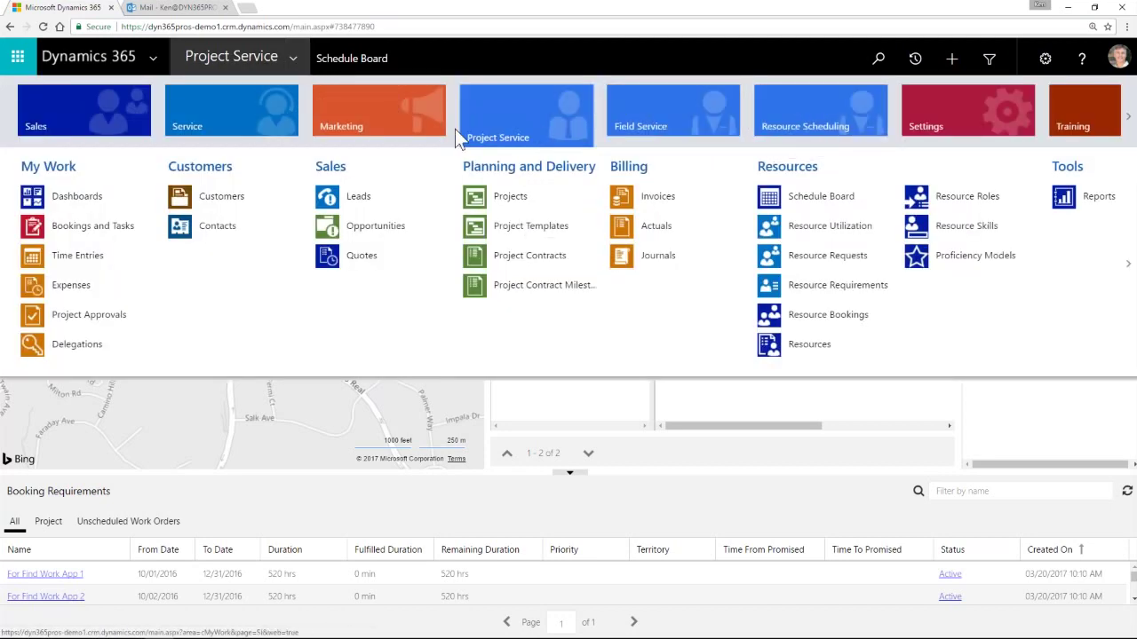
{"action": "left_click", "coordinate": [244, 117]}
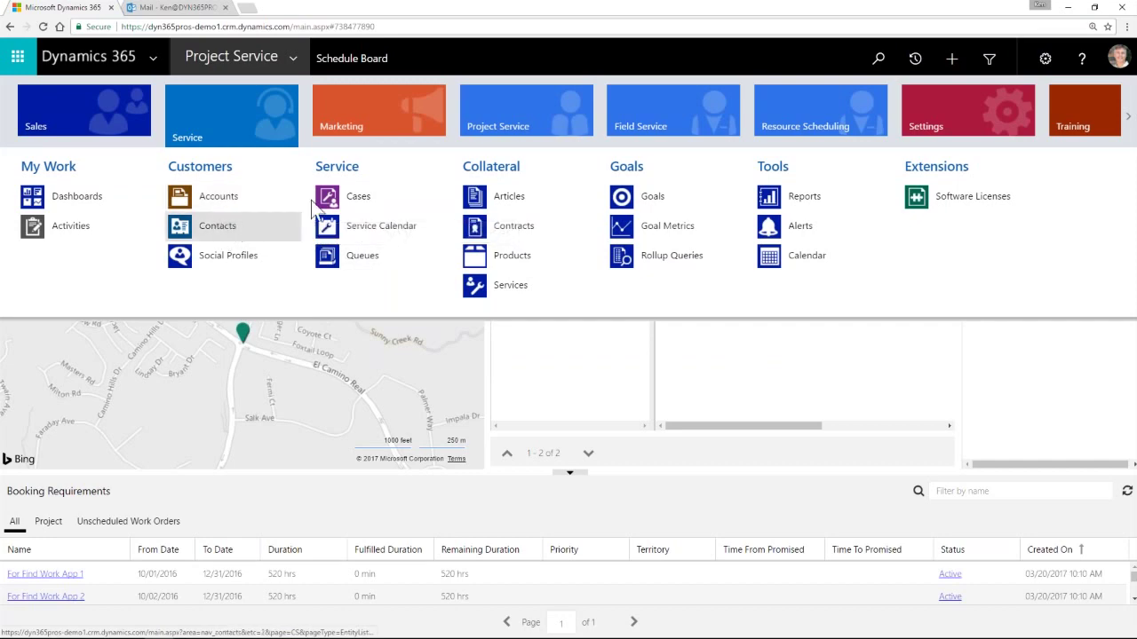
{"action": "left_click", "coordinate": [372, 199]}
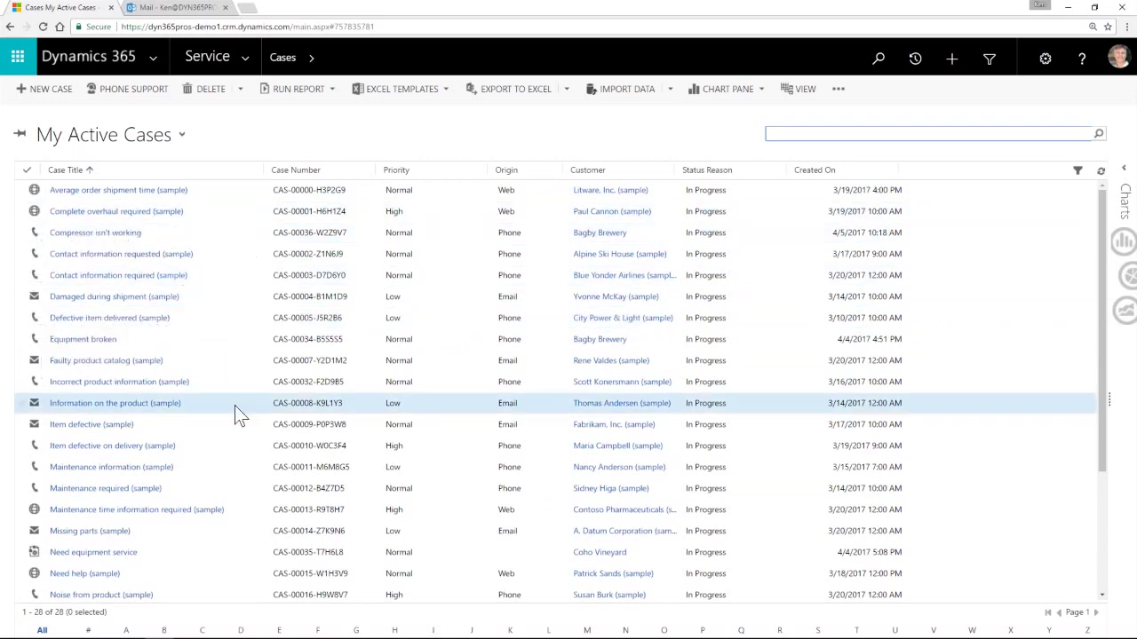
{"action": "left_click", "coordinate": [111, 234]}
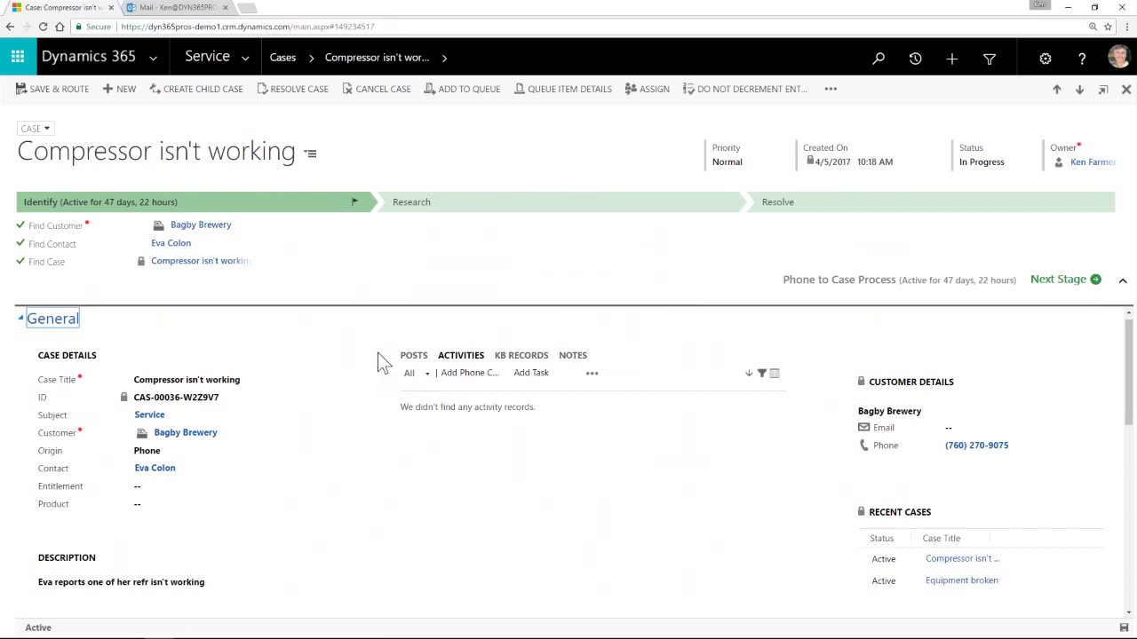
Review the case details and the Research and Resolve stages of its Phone to Case process
{"action": "scroll", "coordinate": [377, 353], "scroll_direction": "down", "scroll_amount": 2}
{"action": "scroll", "coordinate": [378, 353], "scroll_direction": "up", "scroll_amount": 2}
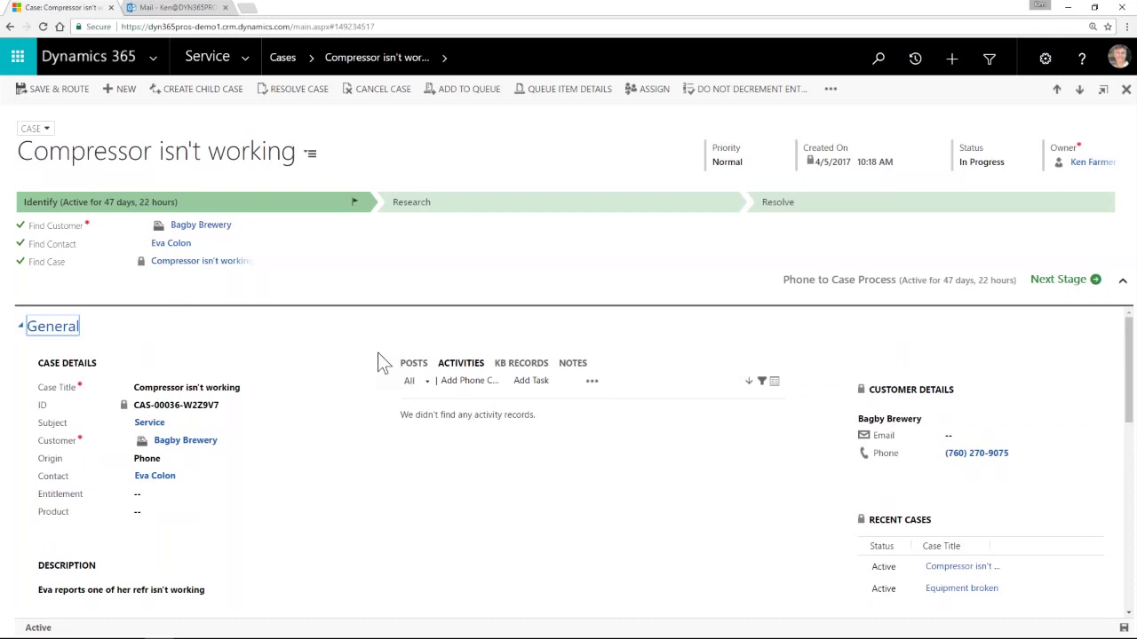
{"action": "scroll", "coordinate": [369, 374], "scroll_direction": "down", "scroll_amount": 2}
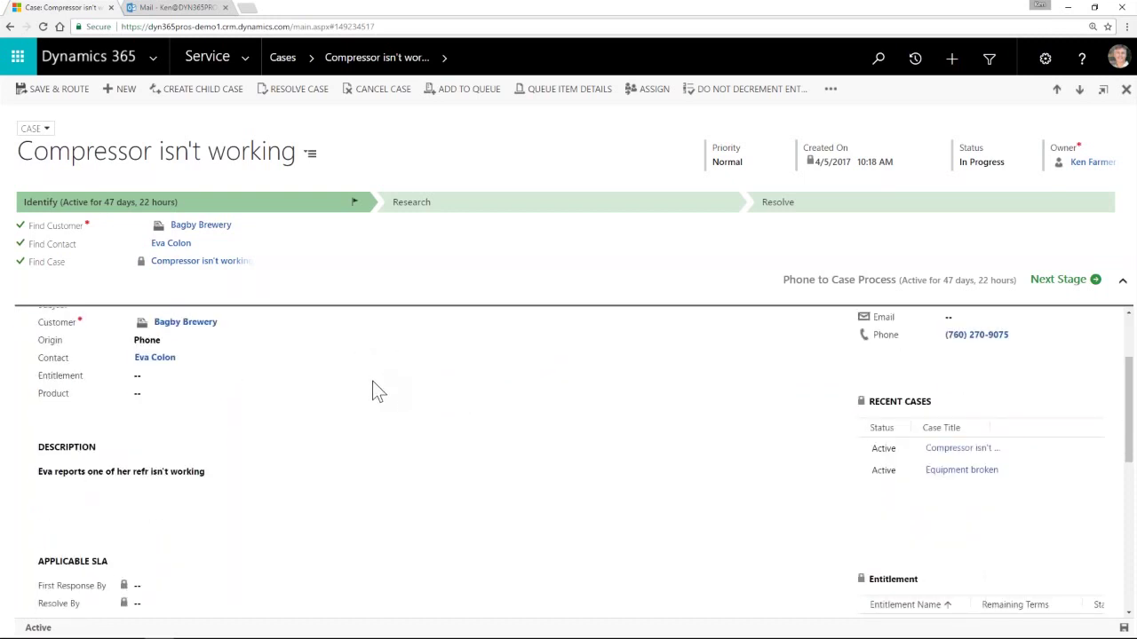
{"action": "scroll", "coordinate": [372, 381], "scroll_direction": "up", "scroll_amount": 2}
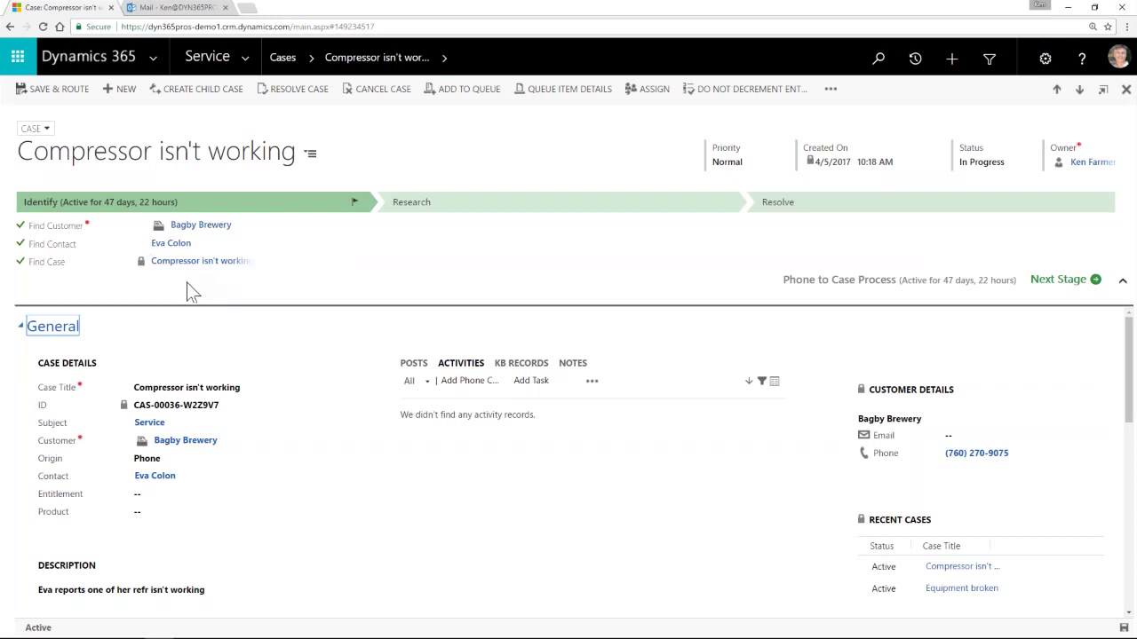
{"action": "left_click", "coordinate": [412, 205]}
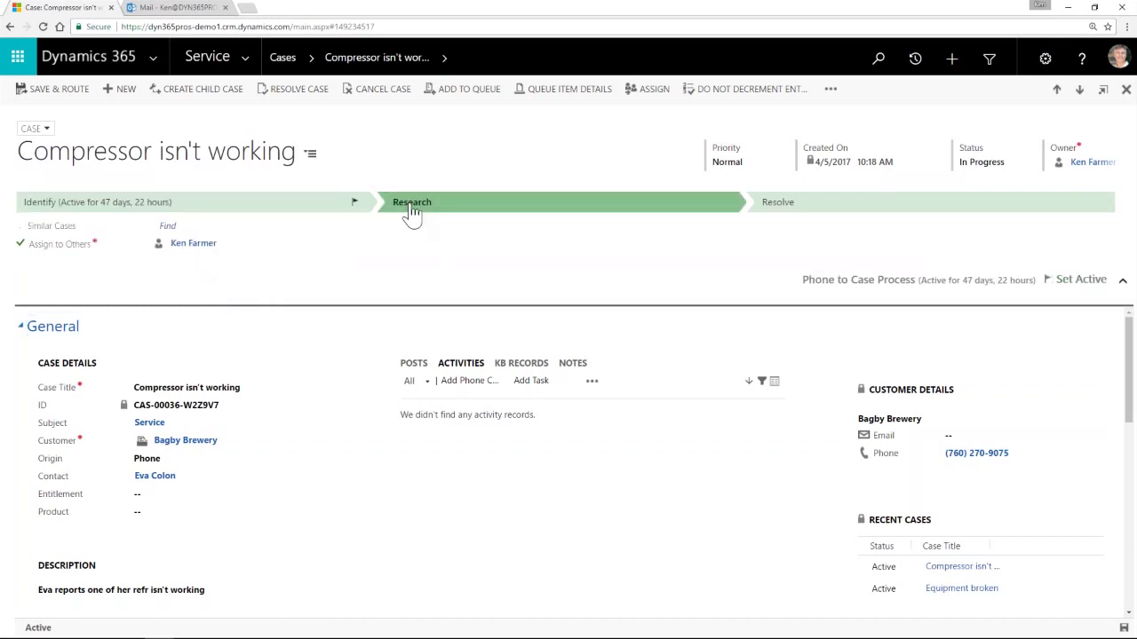
{"action": "left_click", "coordinate": [776, 210]}
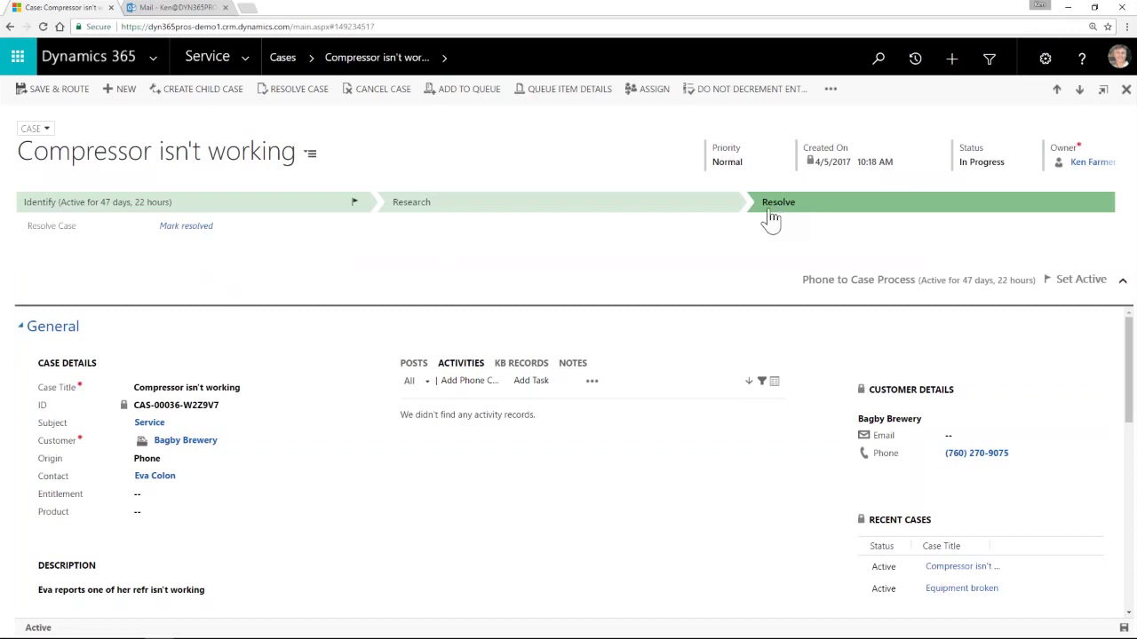
Examine the case's customer details, recent cases, entitlements, SLA and customer service fields, and the collapsed sections below them
{"action": "scroll", "coordinate": [374, 371], "scroll_direction": "down", "scroll_amount": 2}
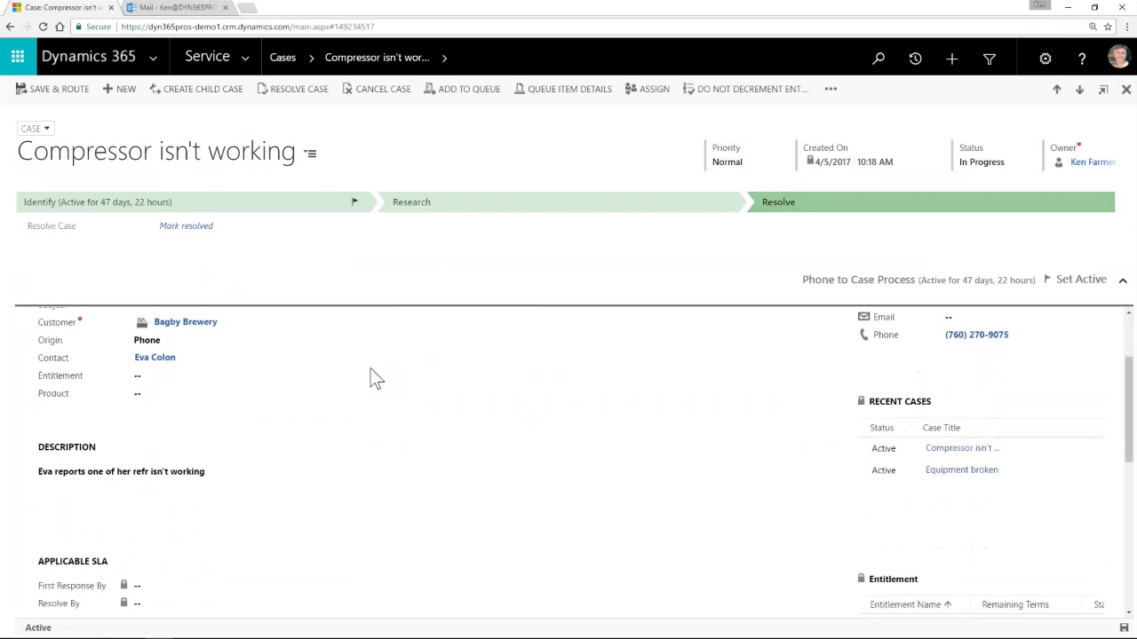
{"action": "scroll", "coordinate": [397, 389], "scroll_direction": "up", "scroll_amount": 3}
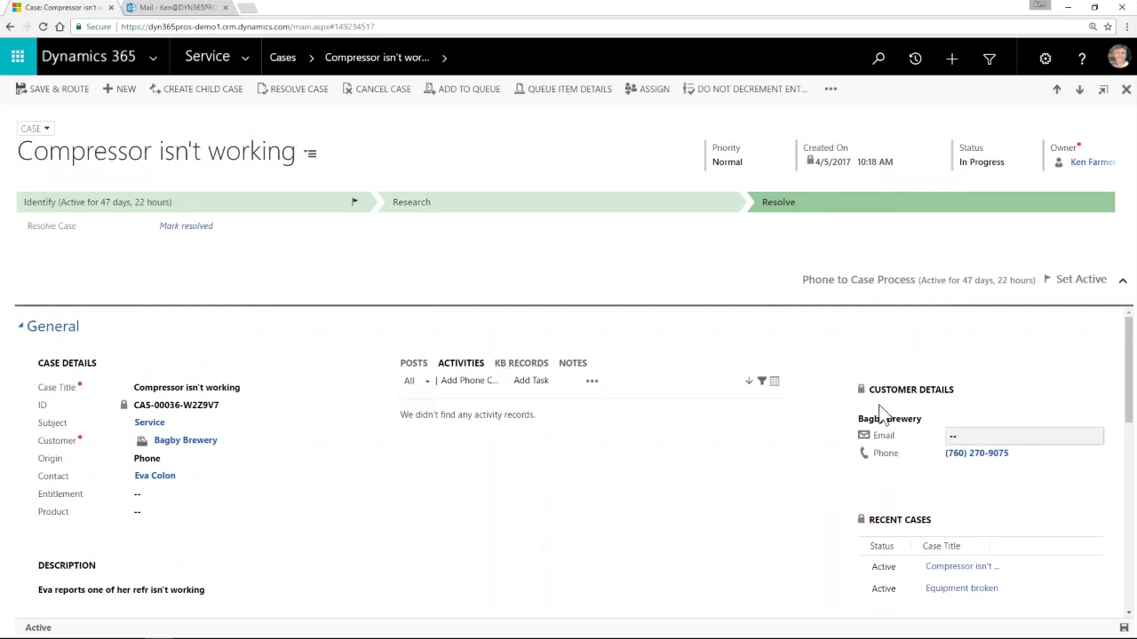
{"action": "scroll", "coordinate": [934, 471], "scroll_direction": "down", "scroll_amount": 1}
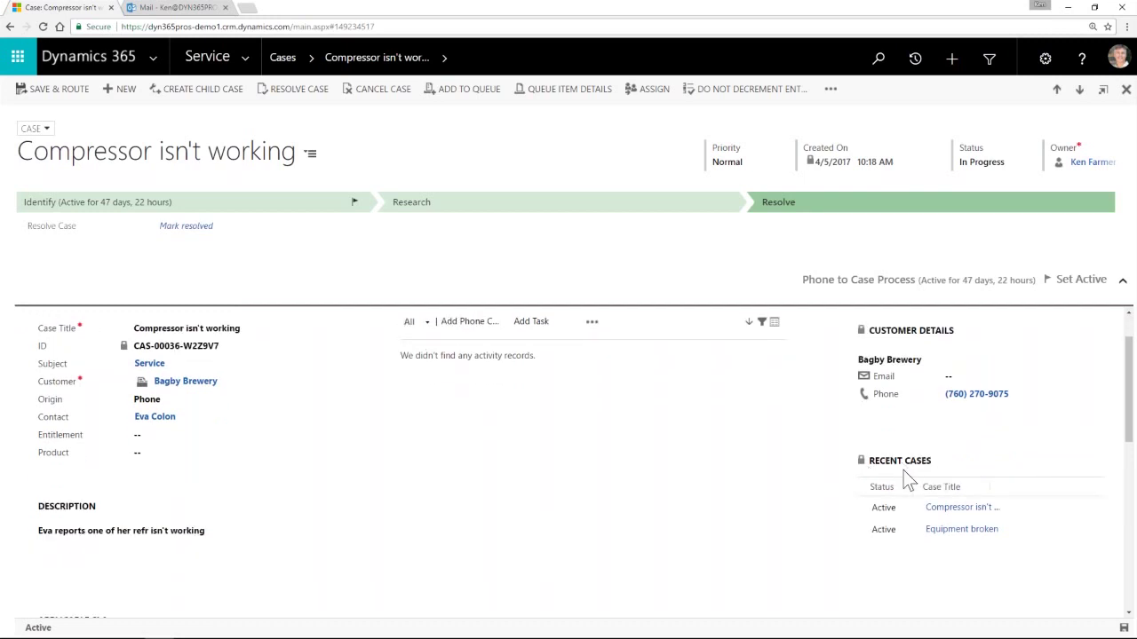
{"action": "scroll", "coordinate": [918, 514], "scroll_direction": "down", "scroll_amount": 1}
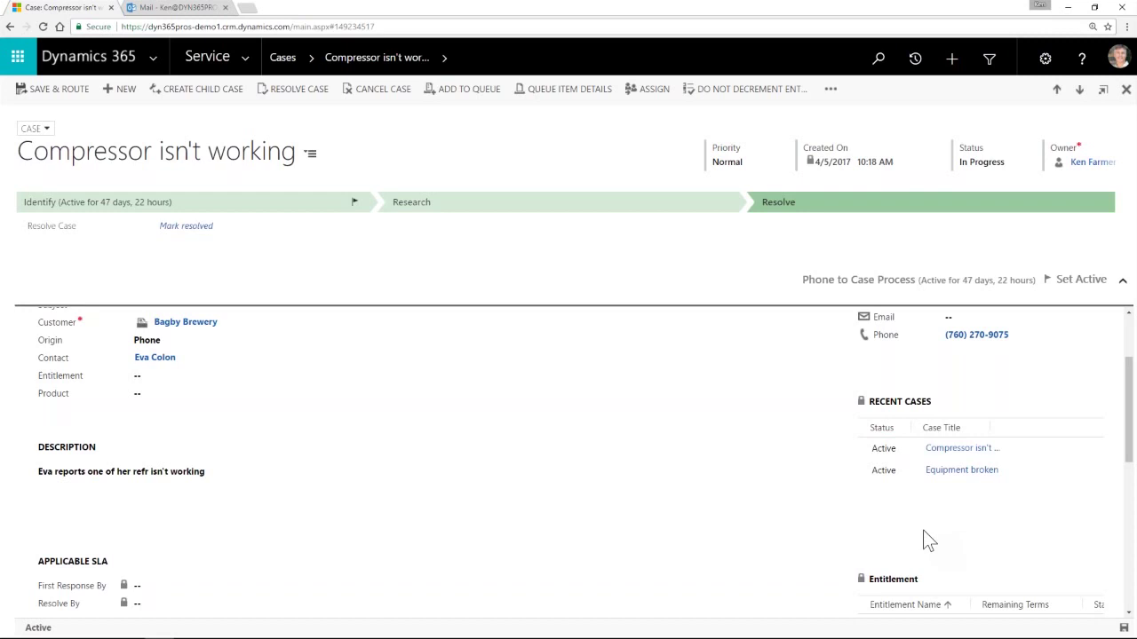
{"action": "scroll", "coordinate": [959, 497], "scroll_direction": "down", "scroll_amount": 1}
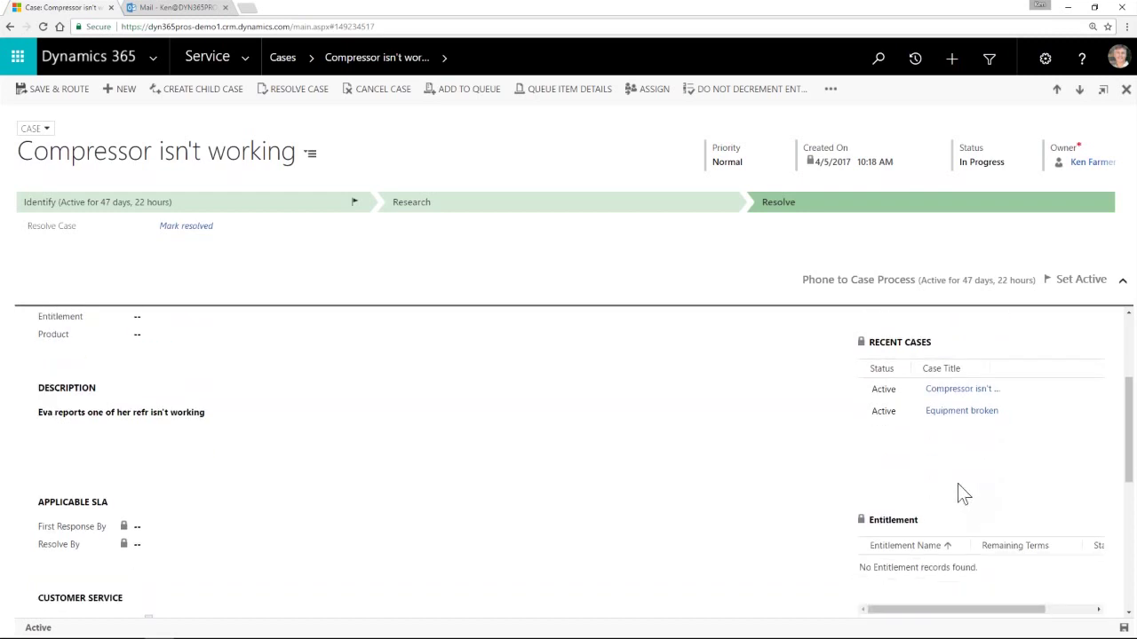
{"action": "scroll", "coordinate": [956, 495], "scroll_direction": "down", "scroll_amount": 1}
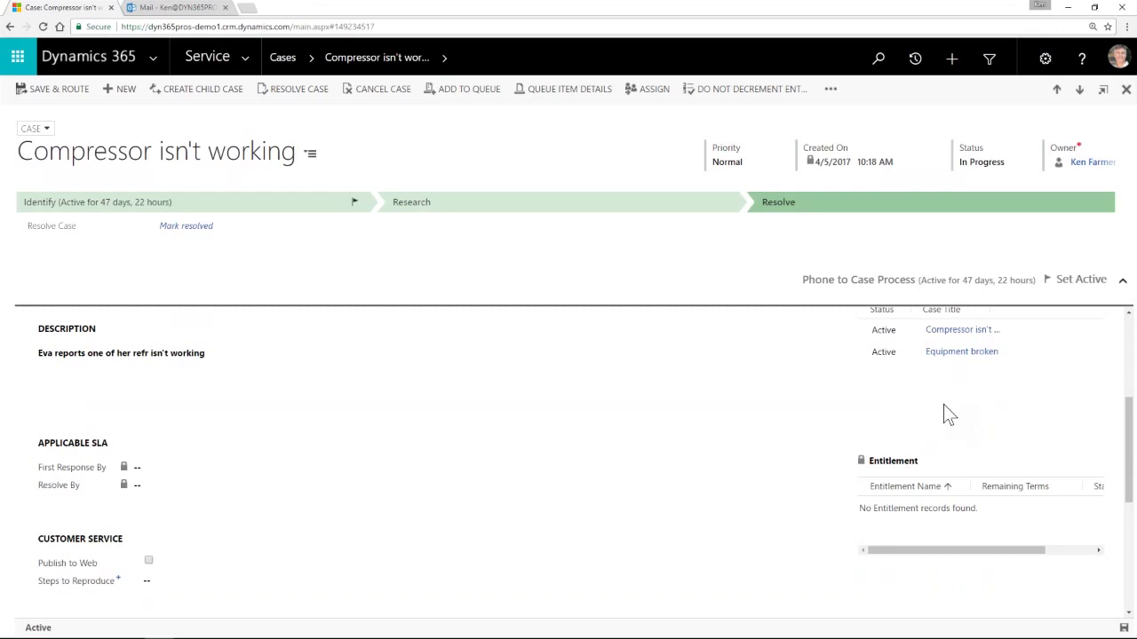
{"action": "scroll", "coordinate": [896, 422], "scroll_direction": "down", "scroll_amount": 1}
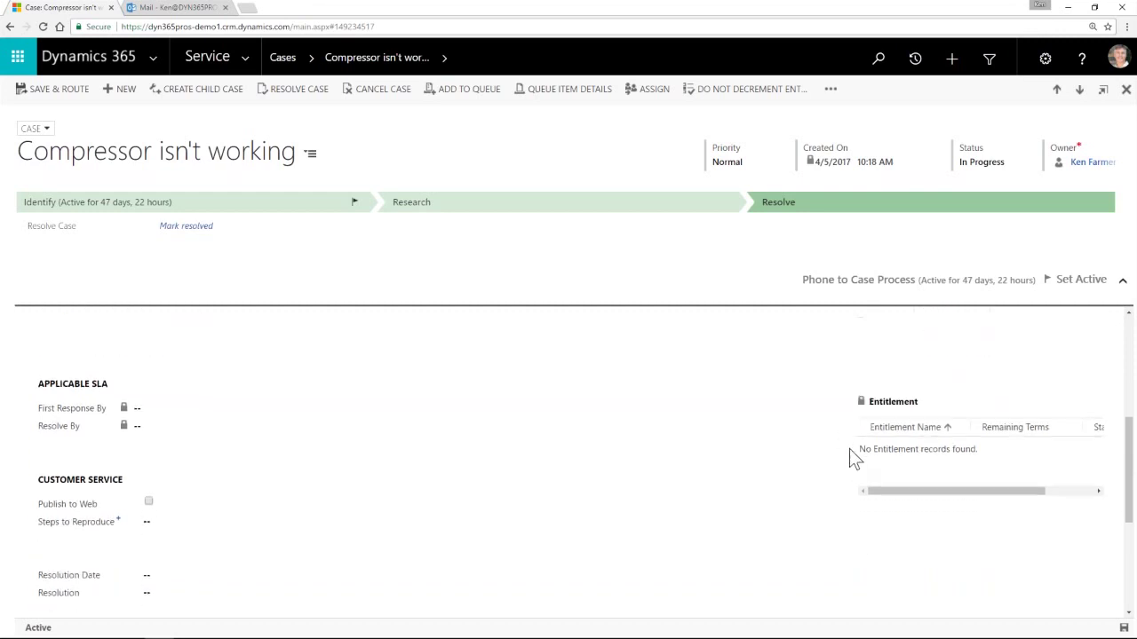
{"action": "scroll", "coordinate": [852, 459], "scroll_direction": "down", "scroll_amount": 3}
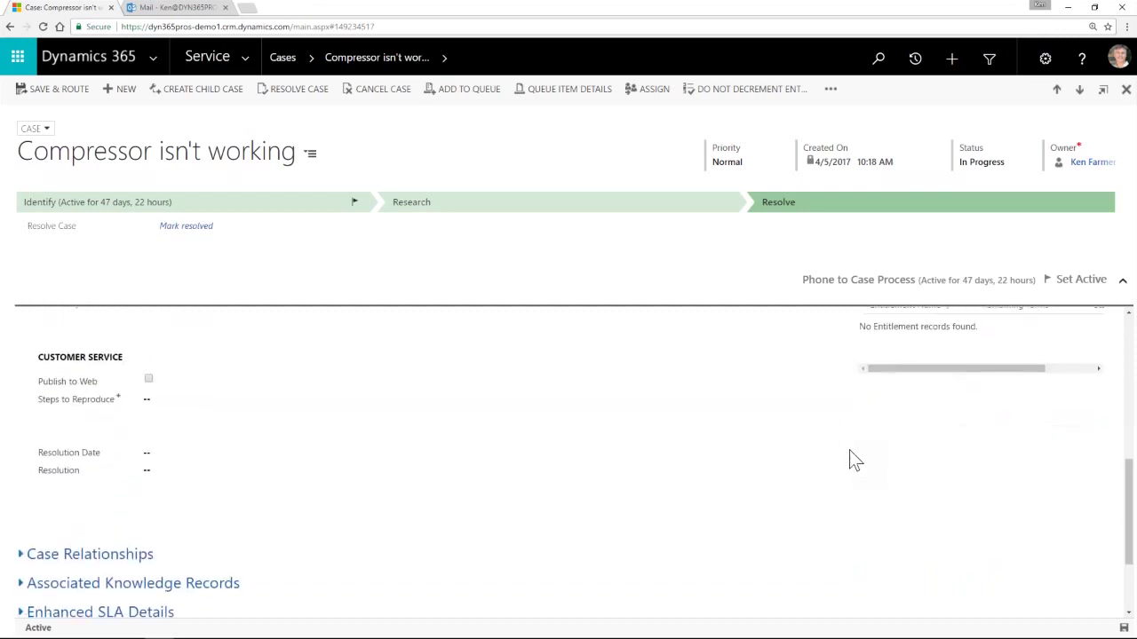
{"action": "scroll", "coordinate": [852, 460], "scroll_direction": "down", "scroll_amount": 1}
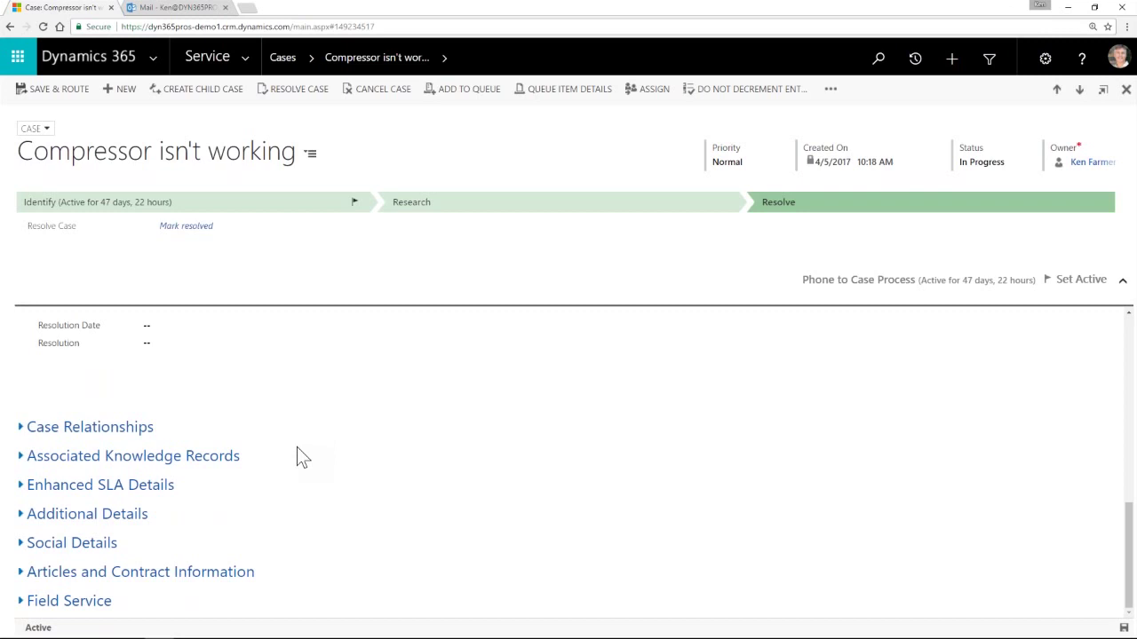
{"action": "scroll", "coordinate": [296, 447], "scroll_direction": "up", "scroll_amount": 10}
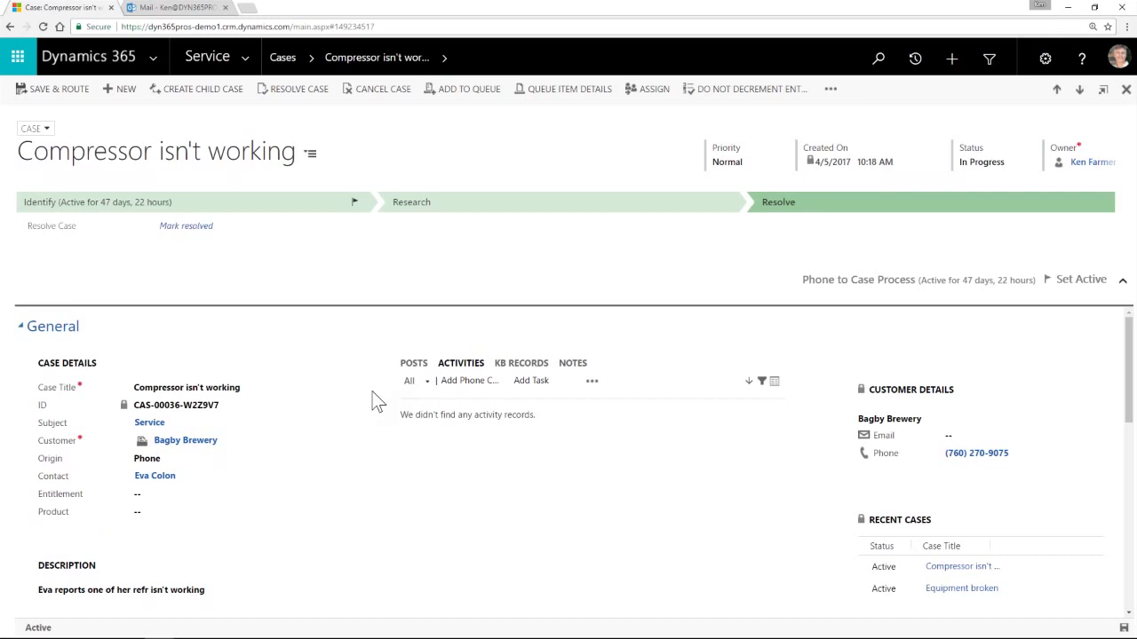
Recheck the case's description and SLA details, and look among its additional commands for converting it to a work order
{"action": "scroll", "coordinate": [373, 404], "scroll_direction": "down", "scroll_amount": 3}
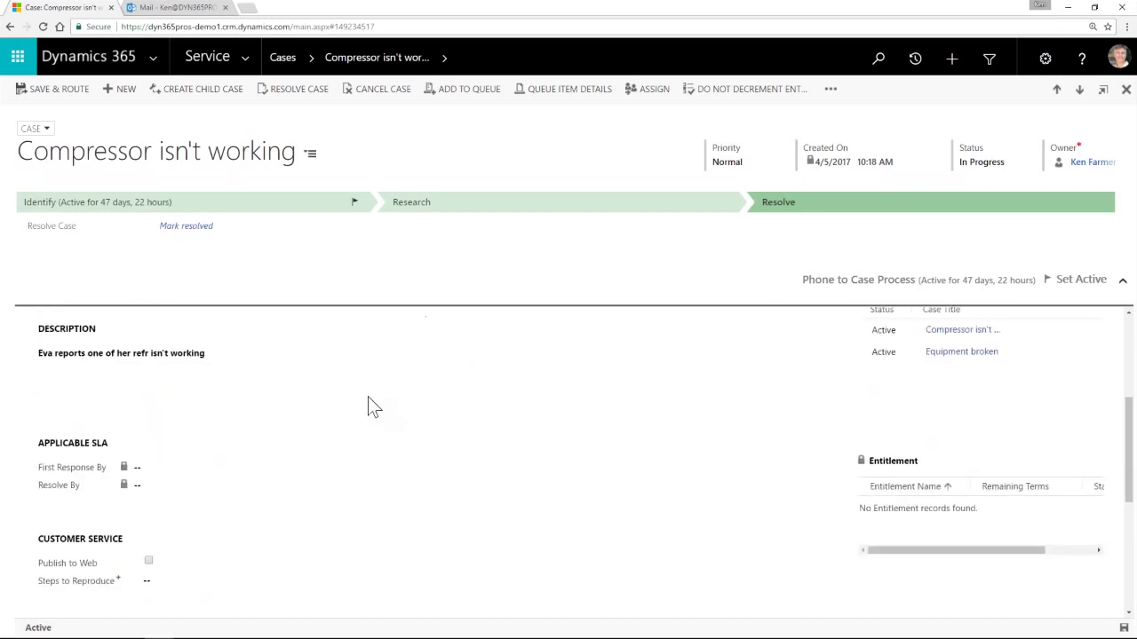
{"action": "scroll", "coordinate": [373, 407], "scroll_direction": "up", "scroll_amount": 3}
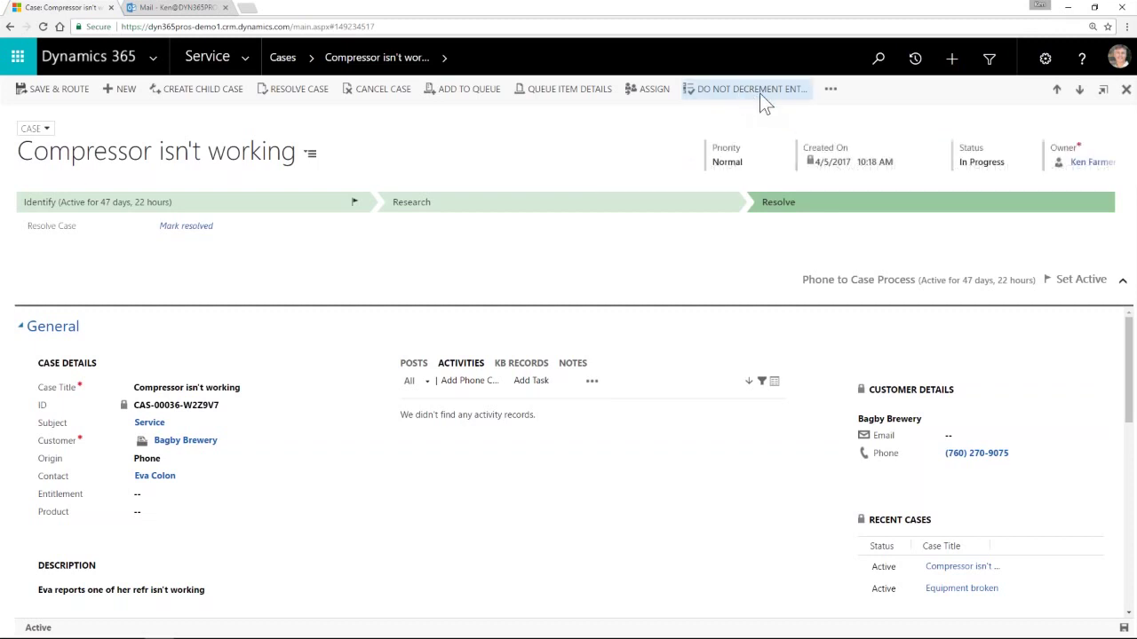
{"action": "left_click", "coordinate": [829, 90]}
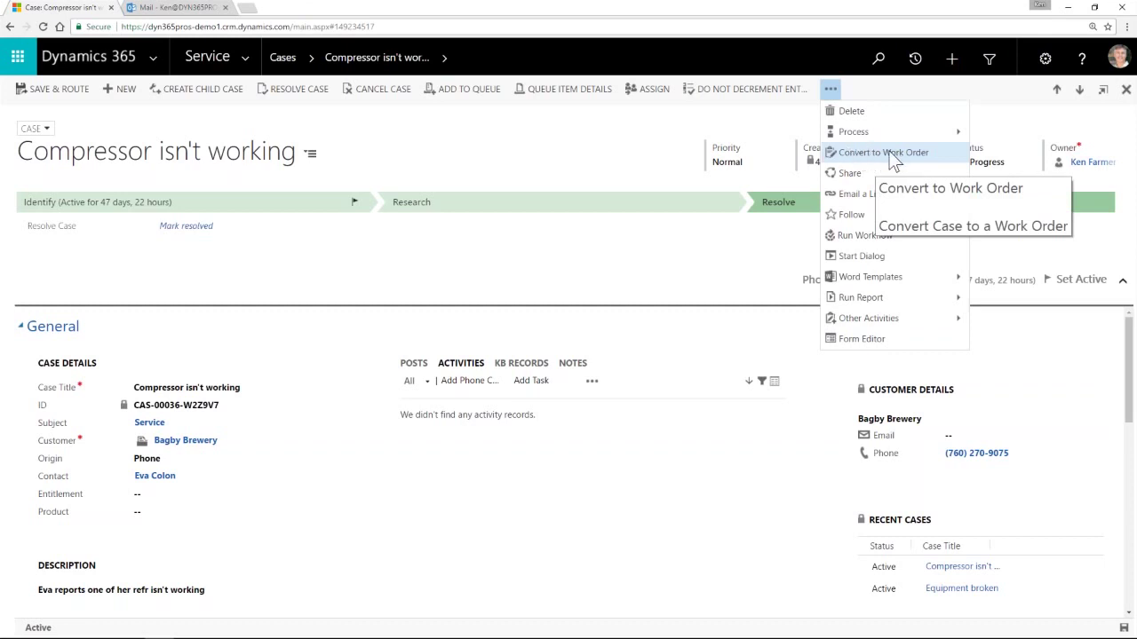
{"action": "left_click", "coordinate": [562, 302]}
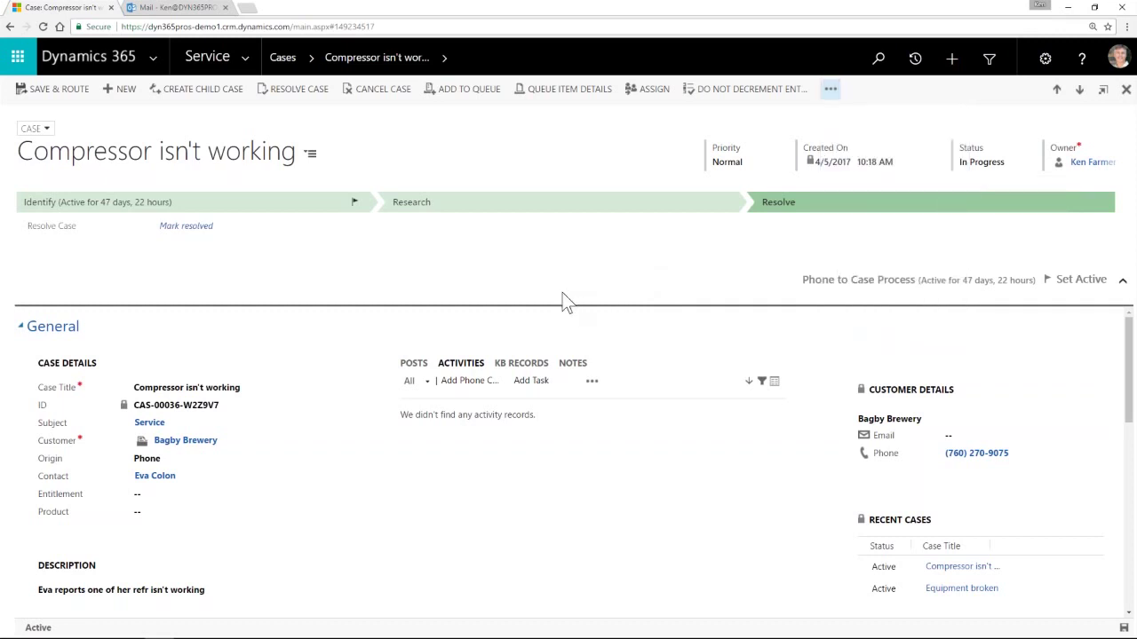